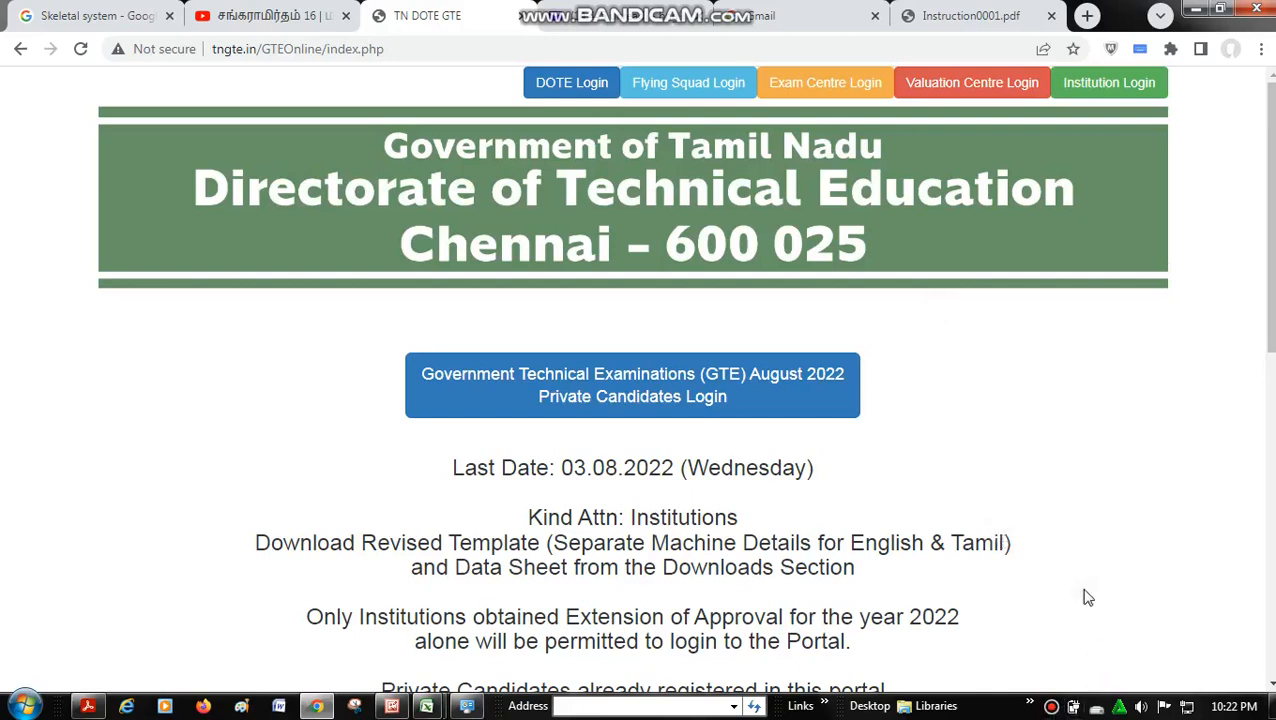
- Review the portal's web address, tngte.in/GTEOnline/index.php, including its GTEOnline and index parts
double_click(418, 52)
click(419, 52)
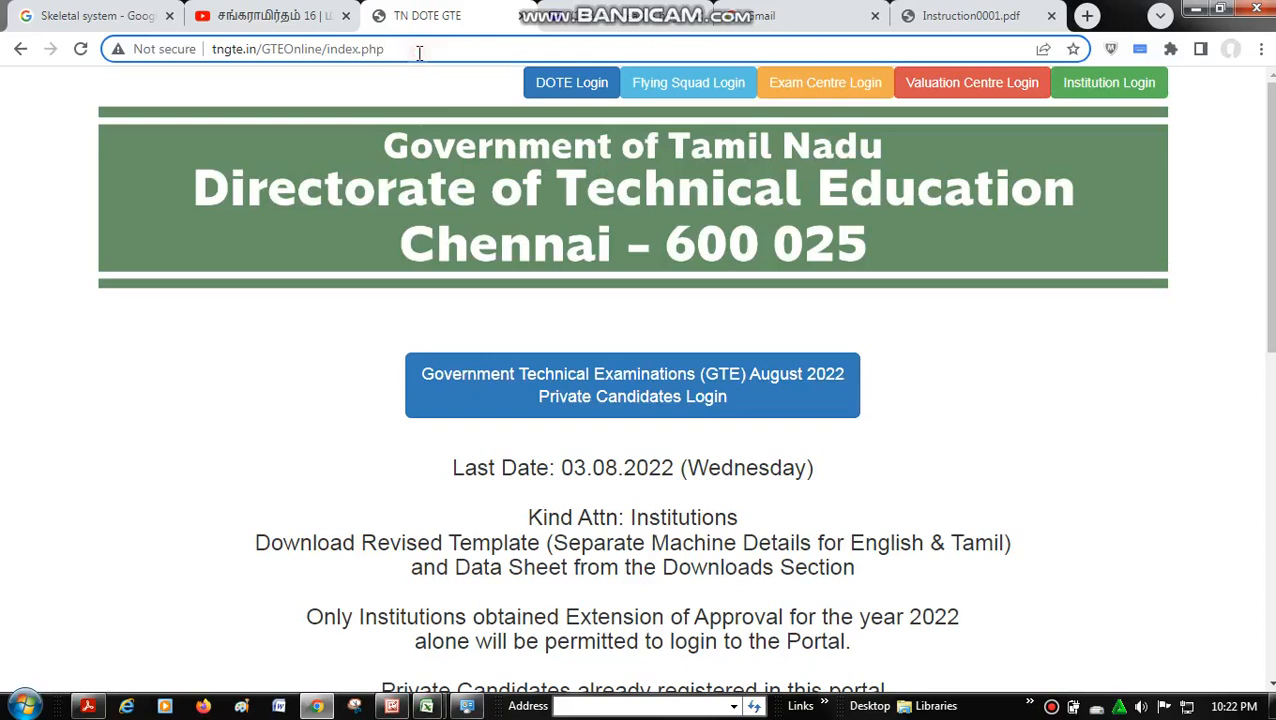
double_click(419, 52)
click(308, 46)
double_click(309, 48)
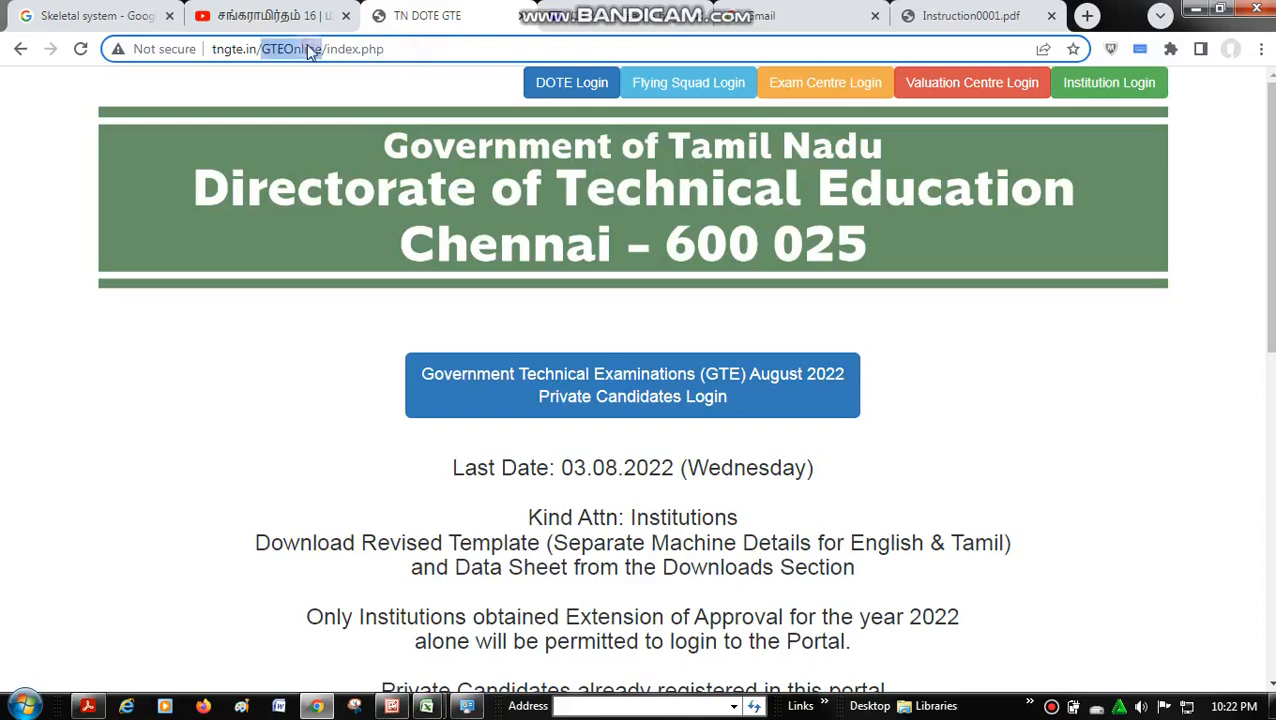
click(332, 51)
double_click(335, 52)
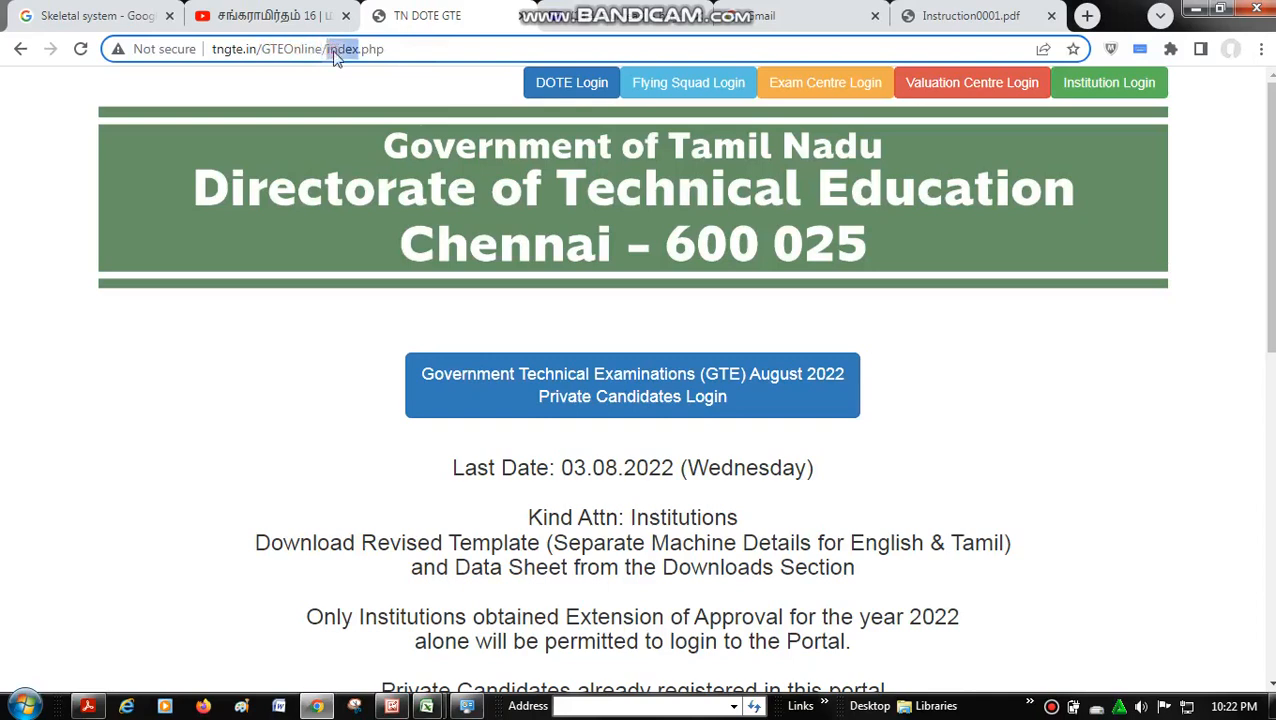
click(358, 50)
click(394, 89)
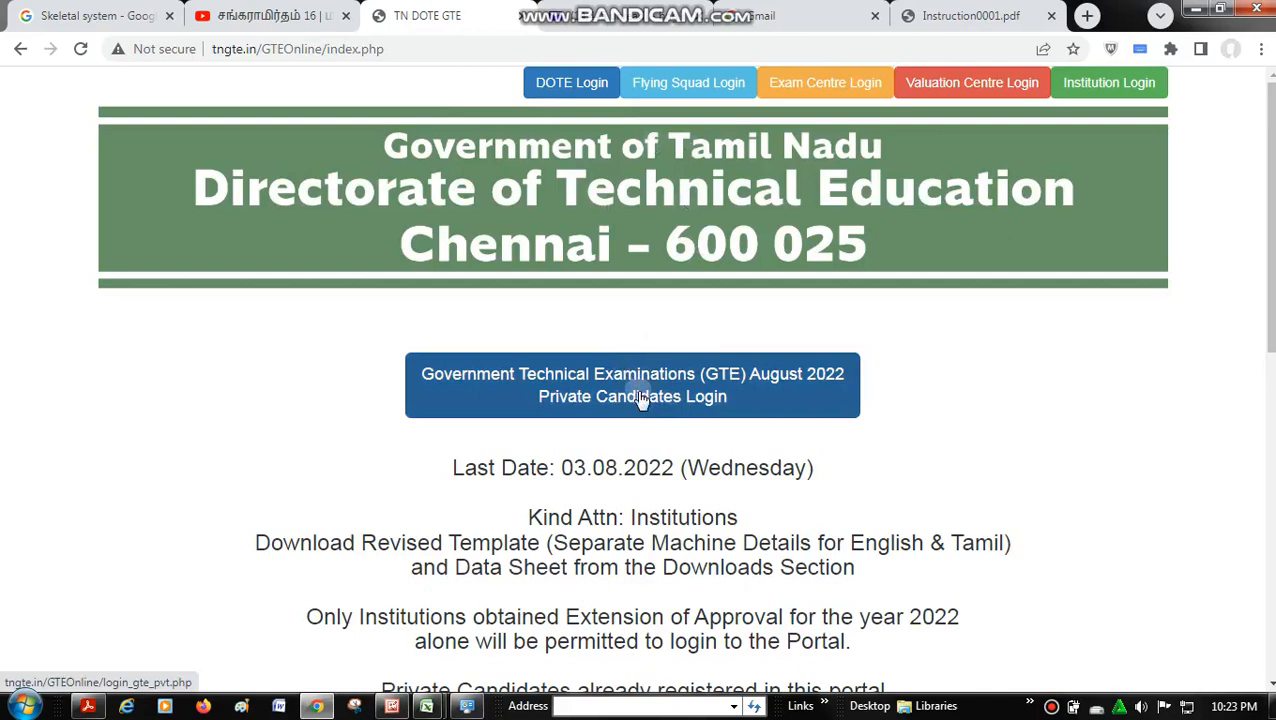
- Open the GTE August 2022 private candidates login page and change the Windows color scheme to Windows 7 Basic
click(697, 391)
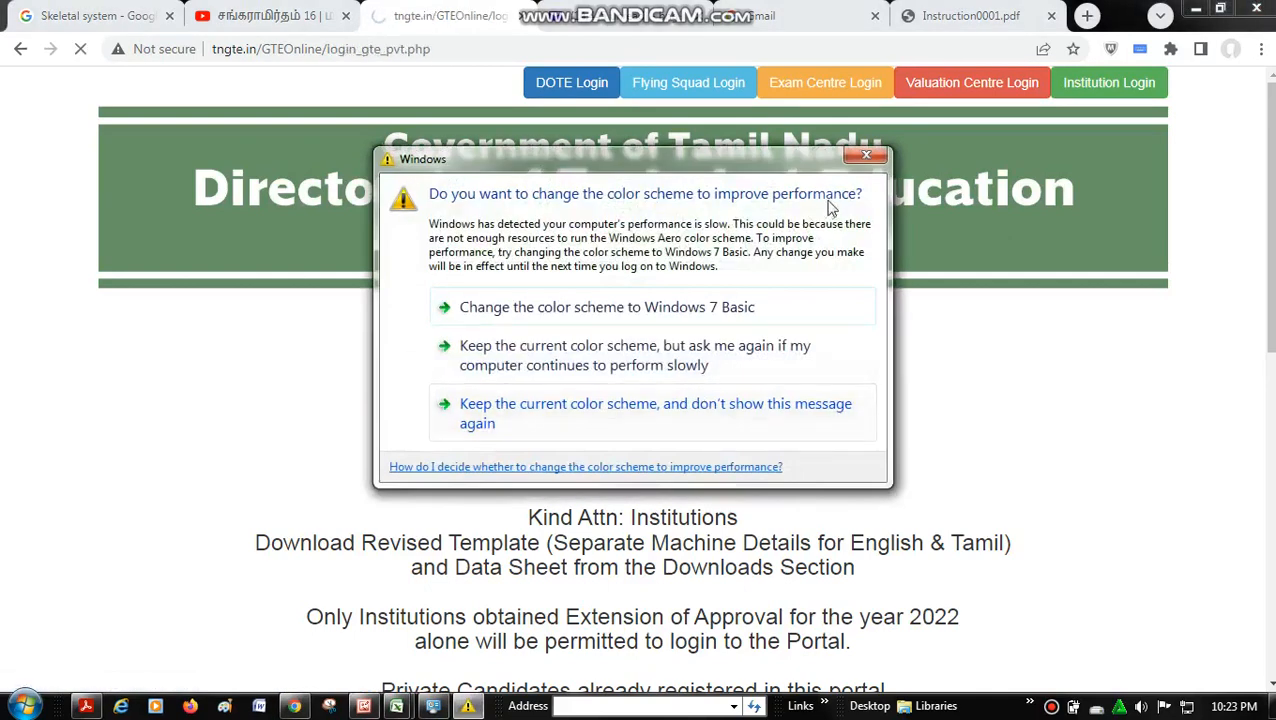
click(535, 318)
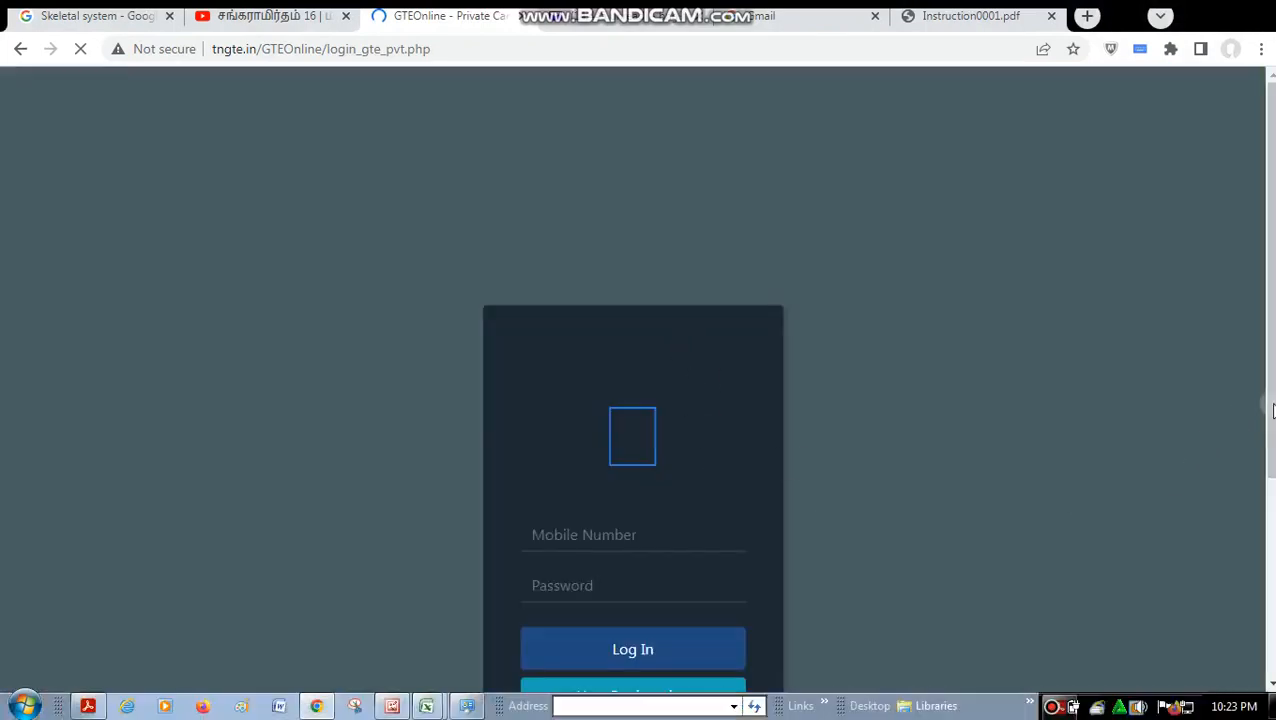
drag(1273, 405, 1268, 497)
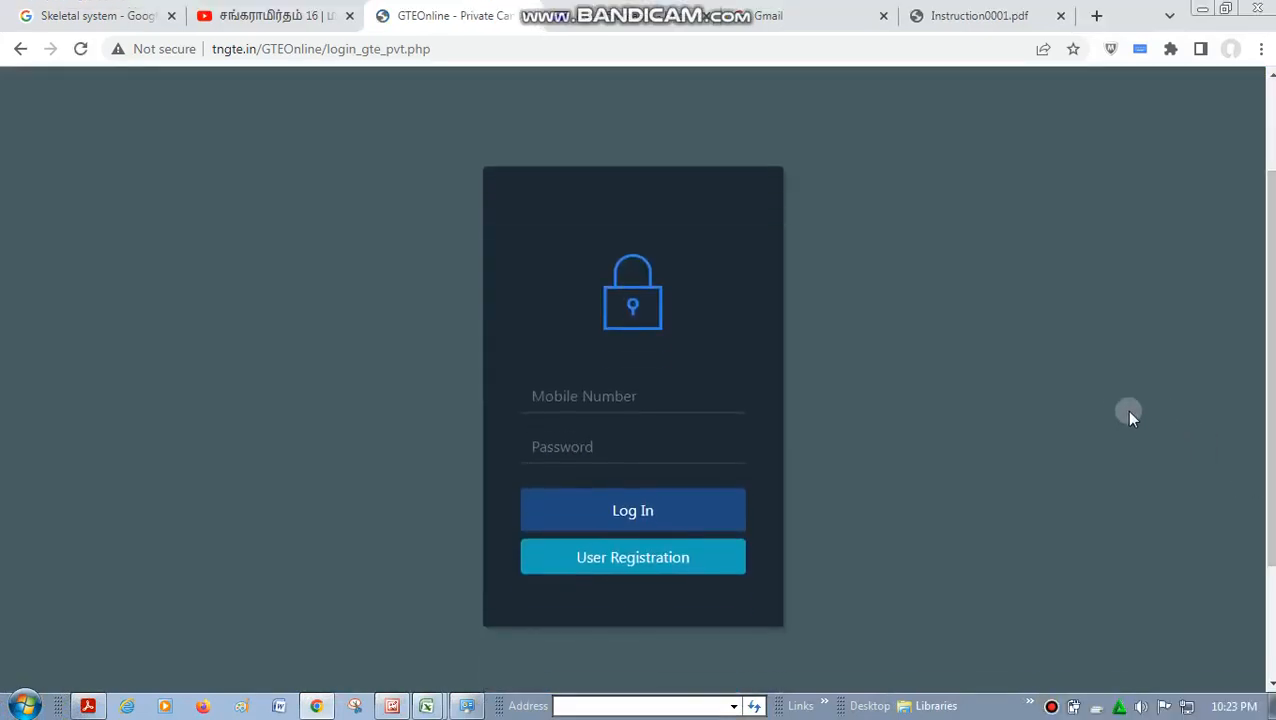
- Fill in the candidate's mobile number and account password on the login form
click(701, 396)
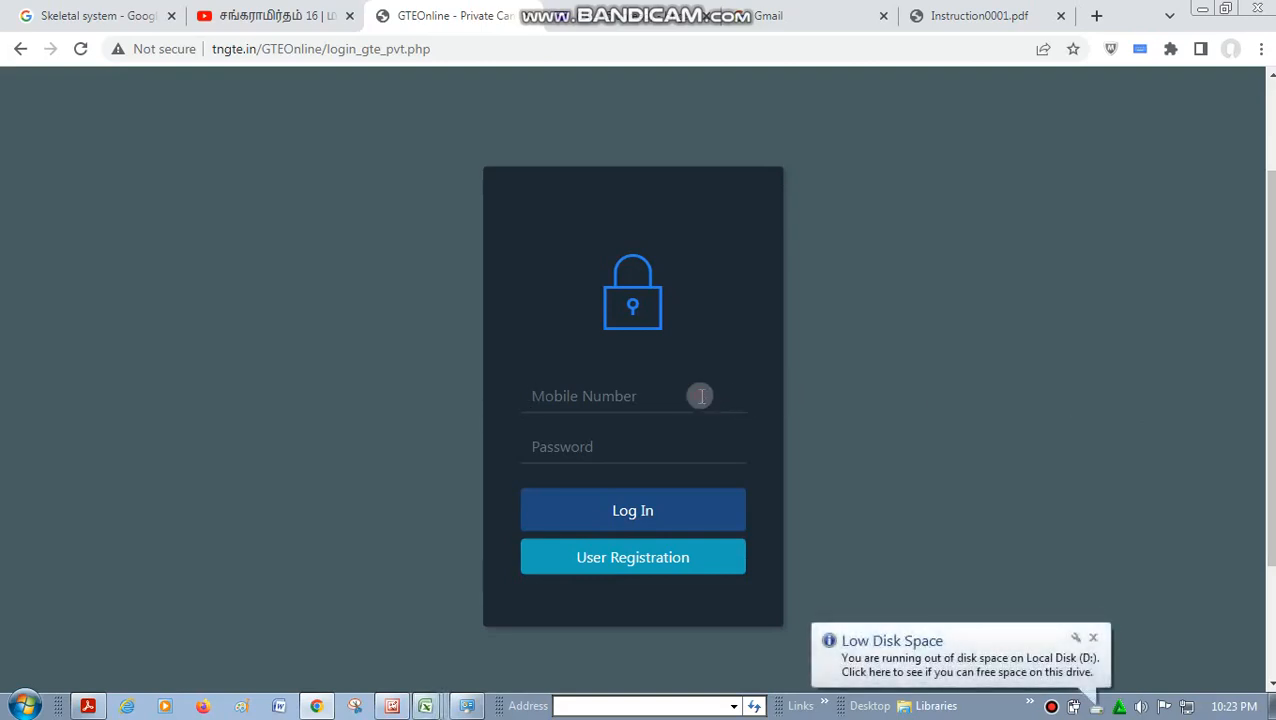
text(98765432)
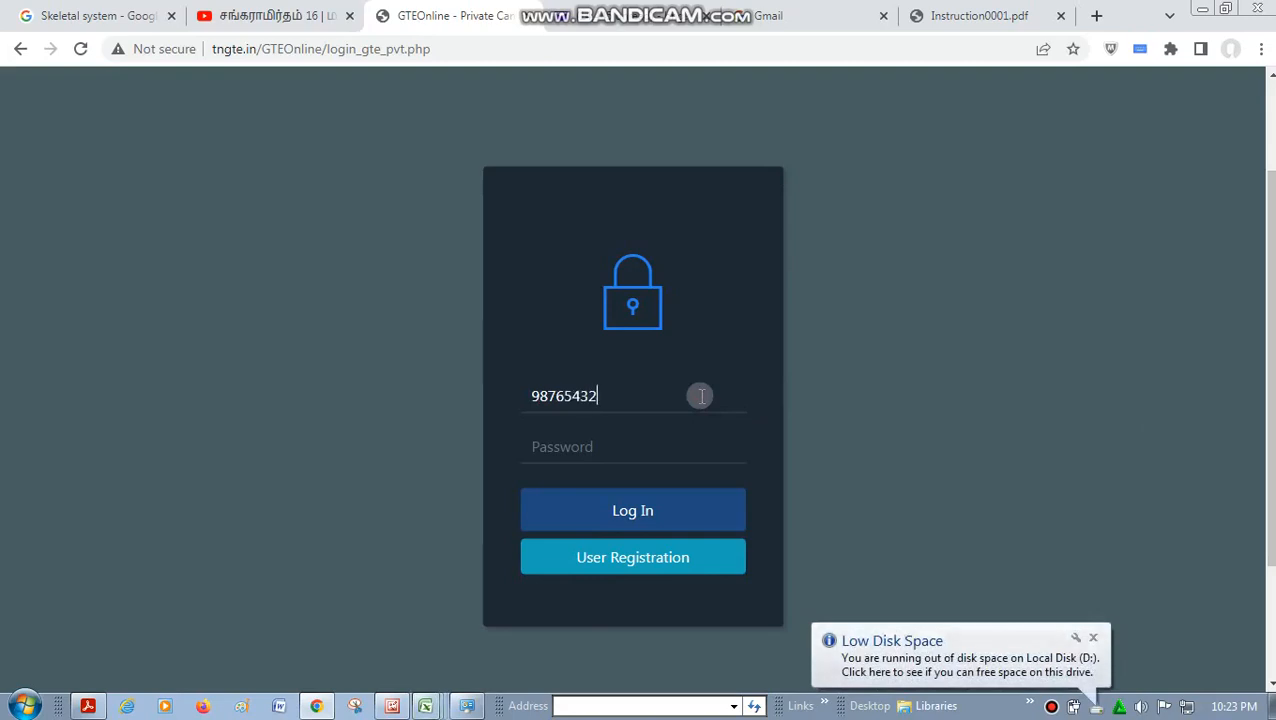
text(10)
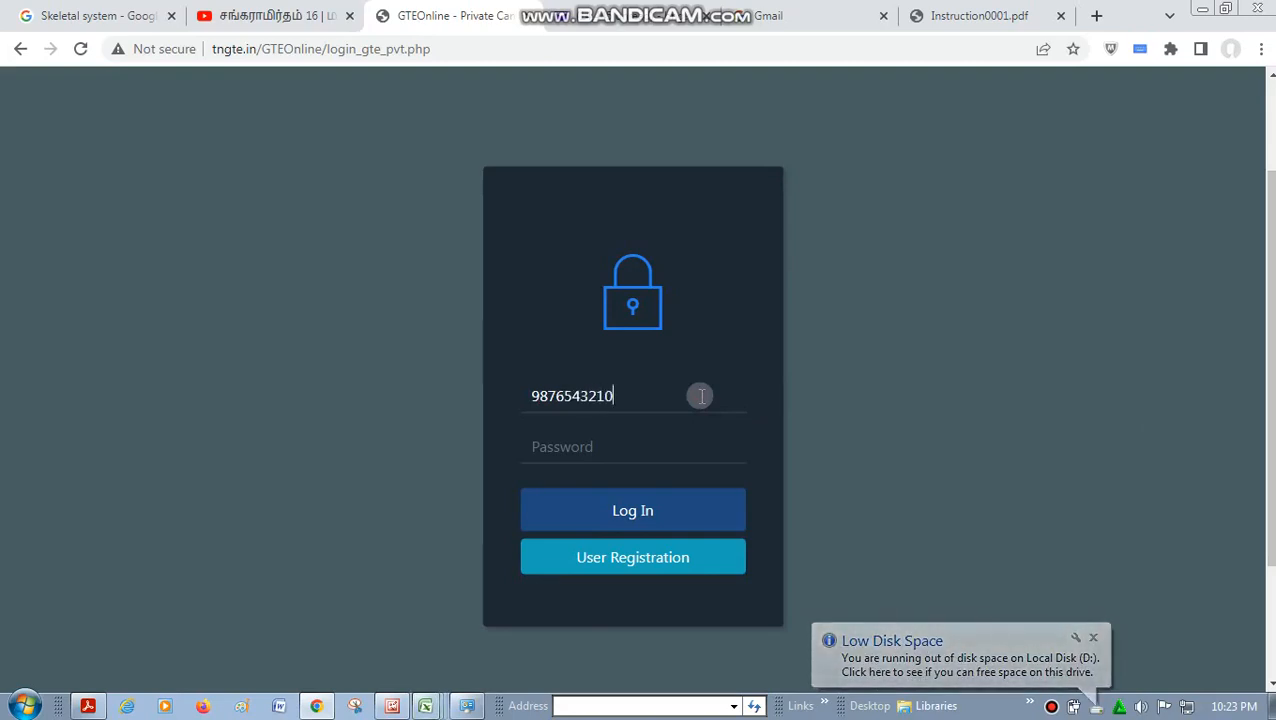
click(651, 446)
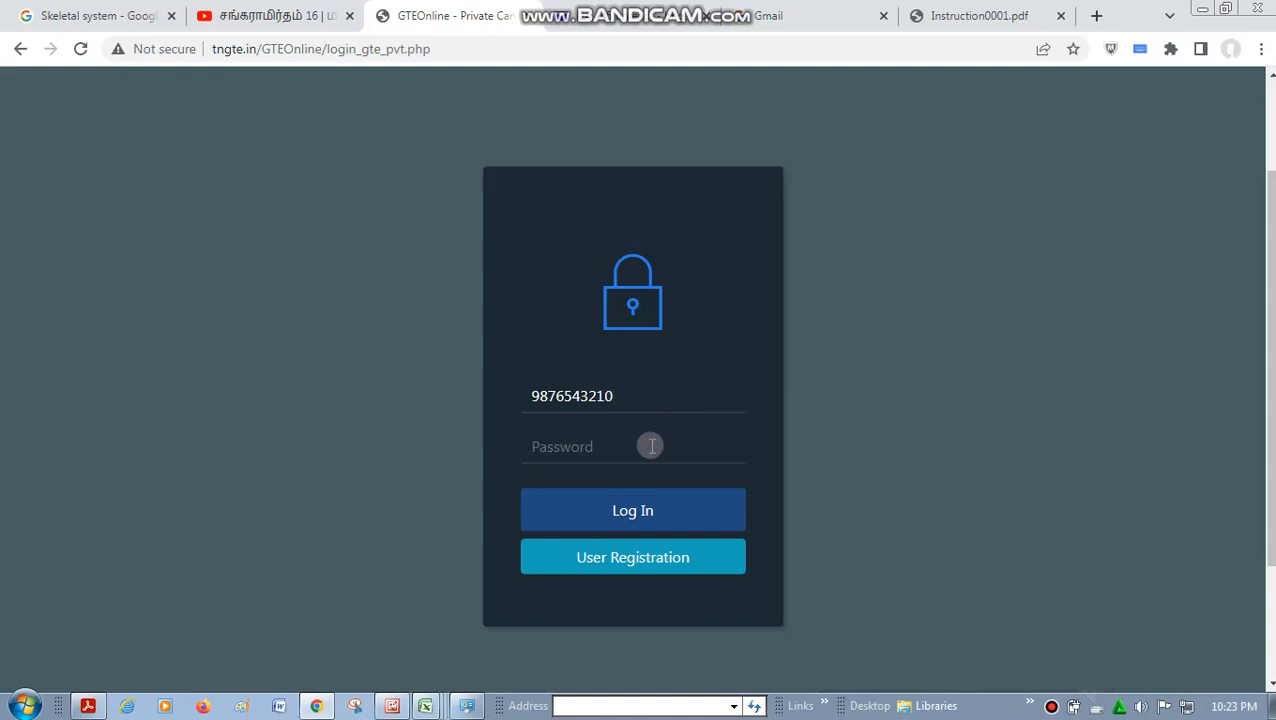
text(12345678910)
click(1050, 706)
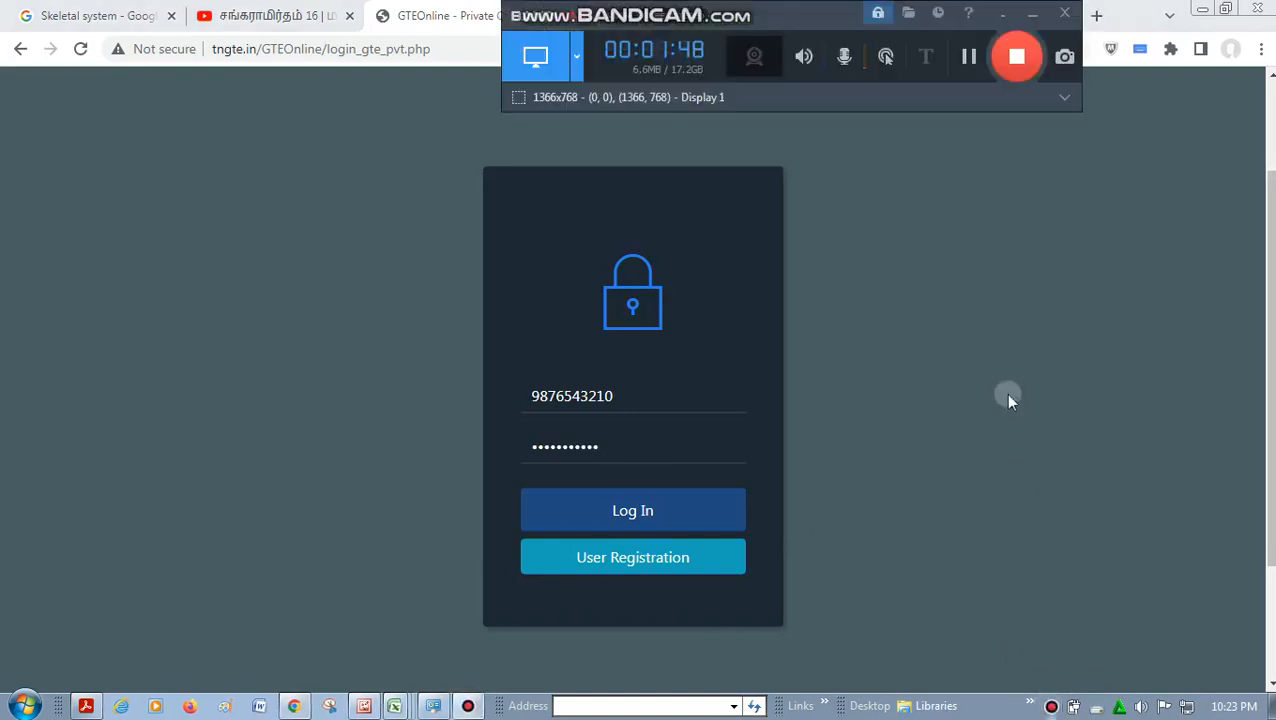
click(970, 57)
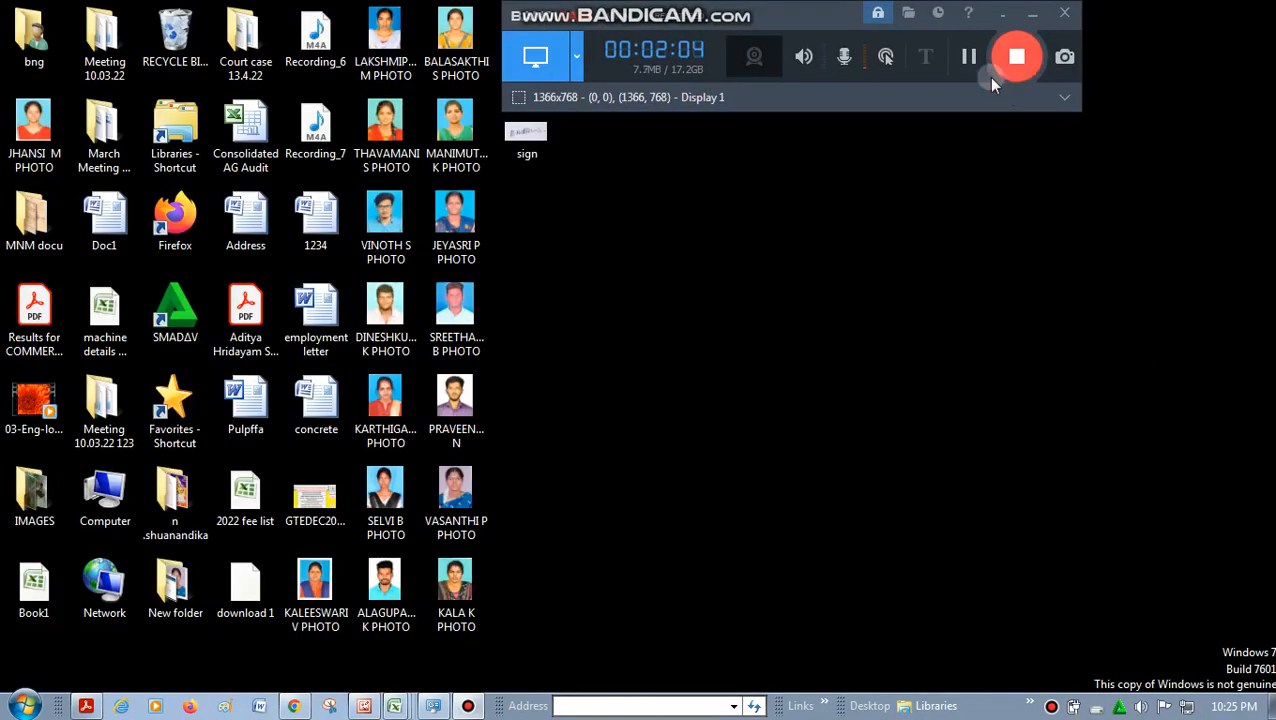
click(974, 61)
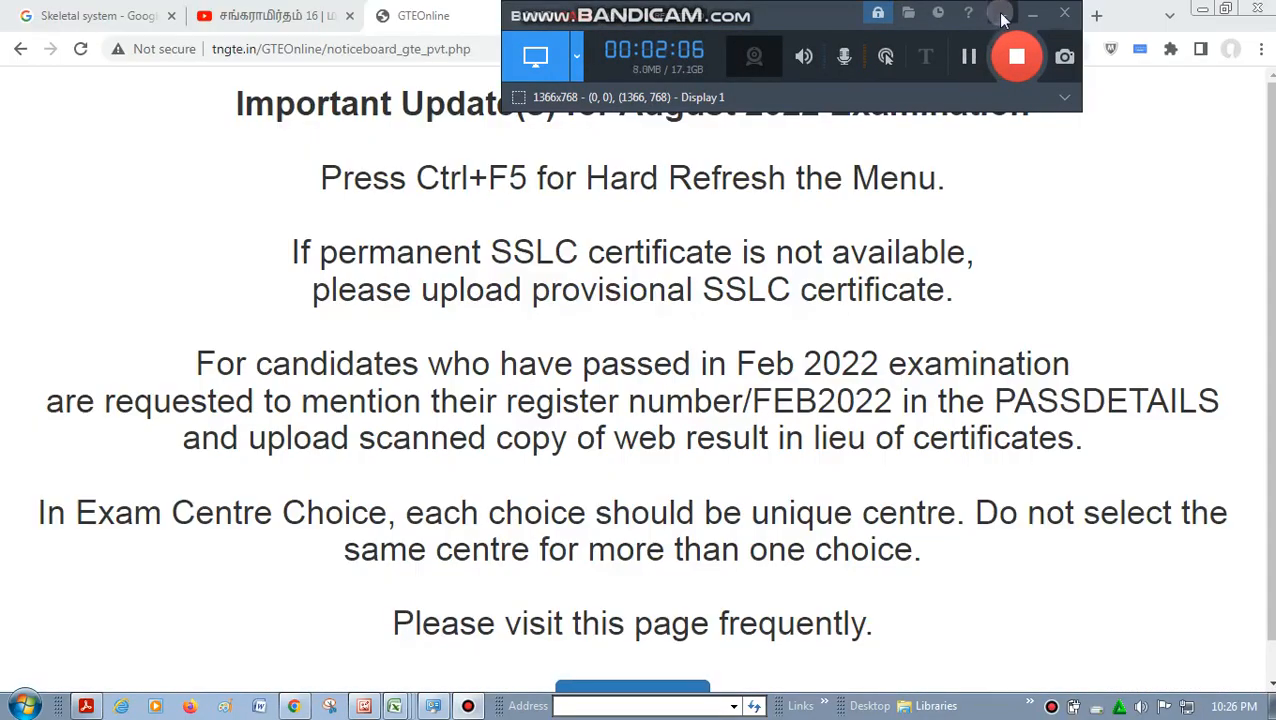
click(1003, 16)
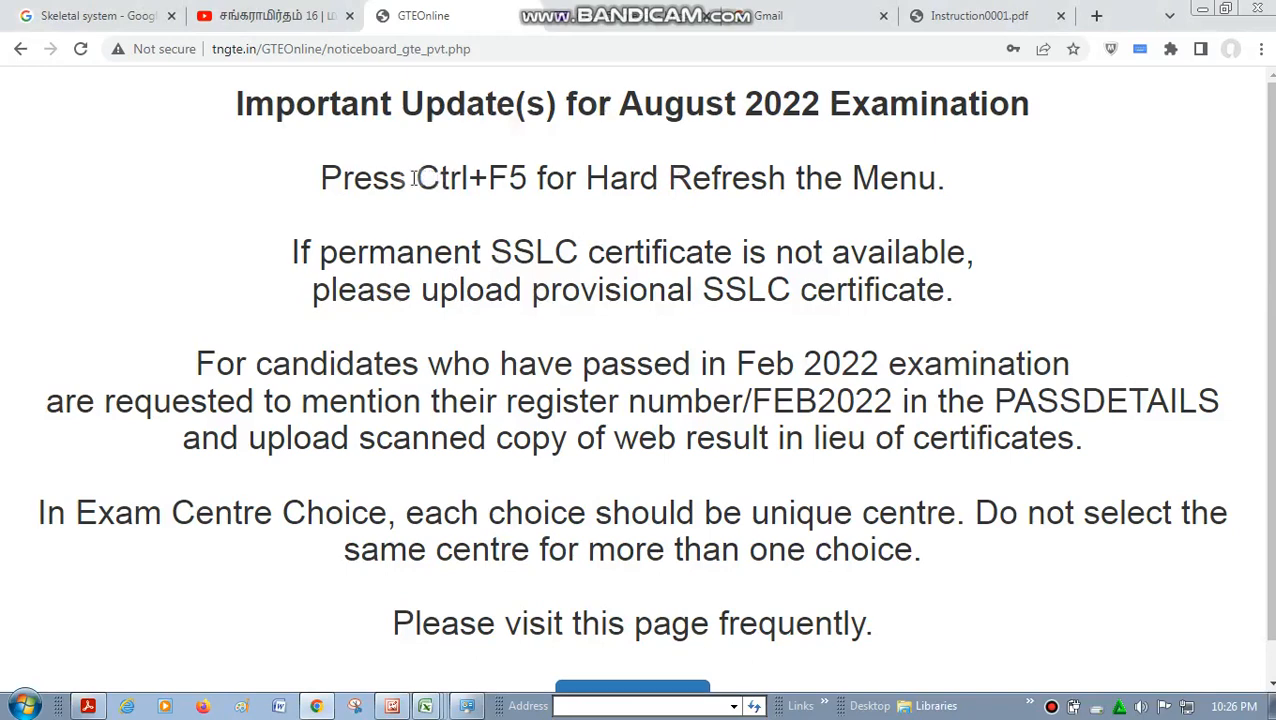
- Examine the August 2022 examination notices on the menu refresh, SSLC certificates, Feb 2022 pass details and exam centre choices
drag(414, 178, 558, 180)
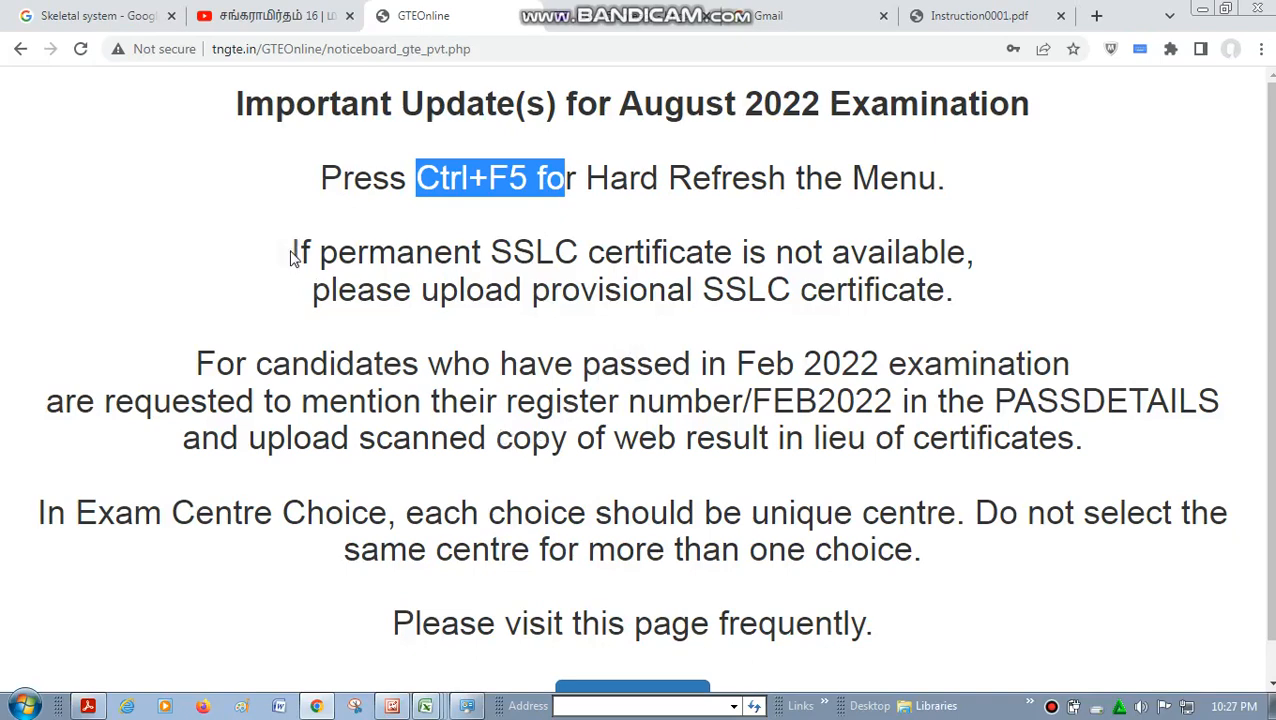
drag(291, 253, 1031, 318)
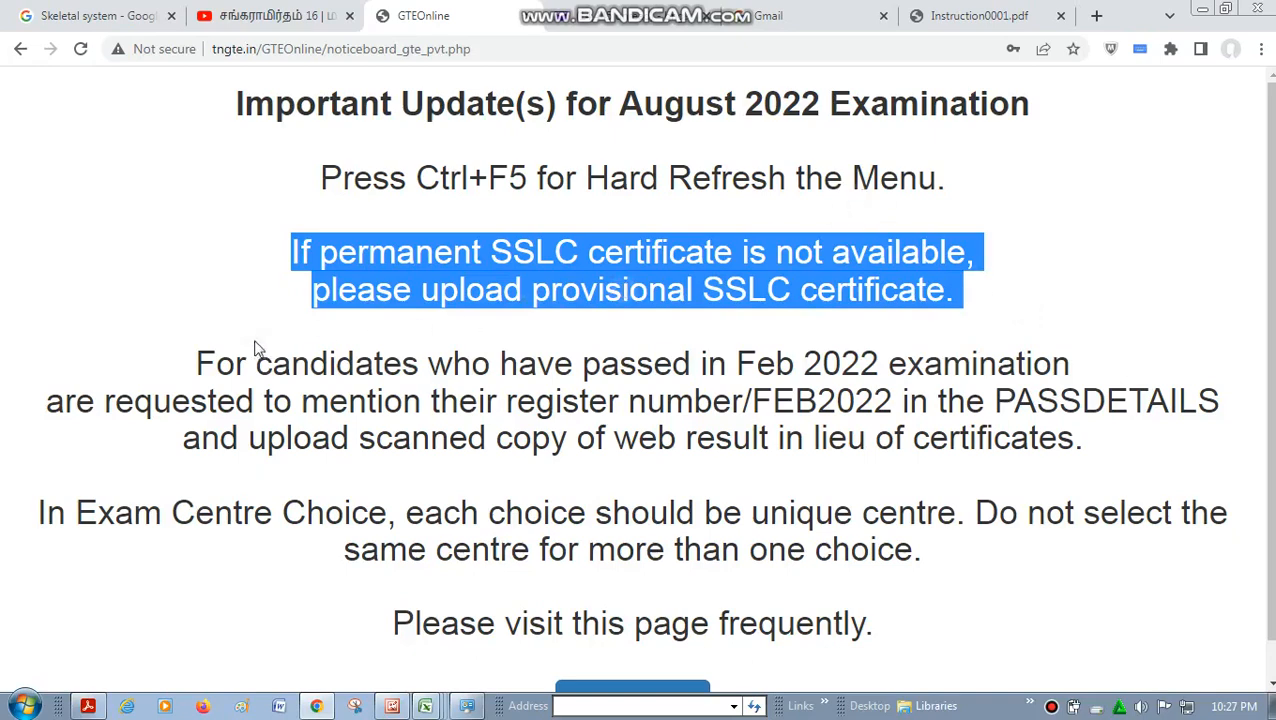
drag(200, 362, 905, 467)
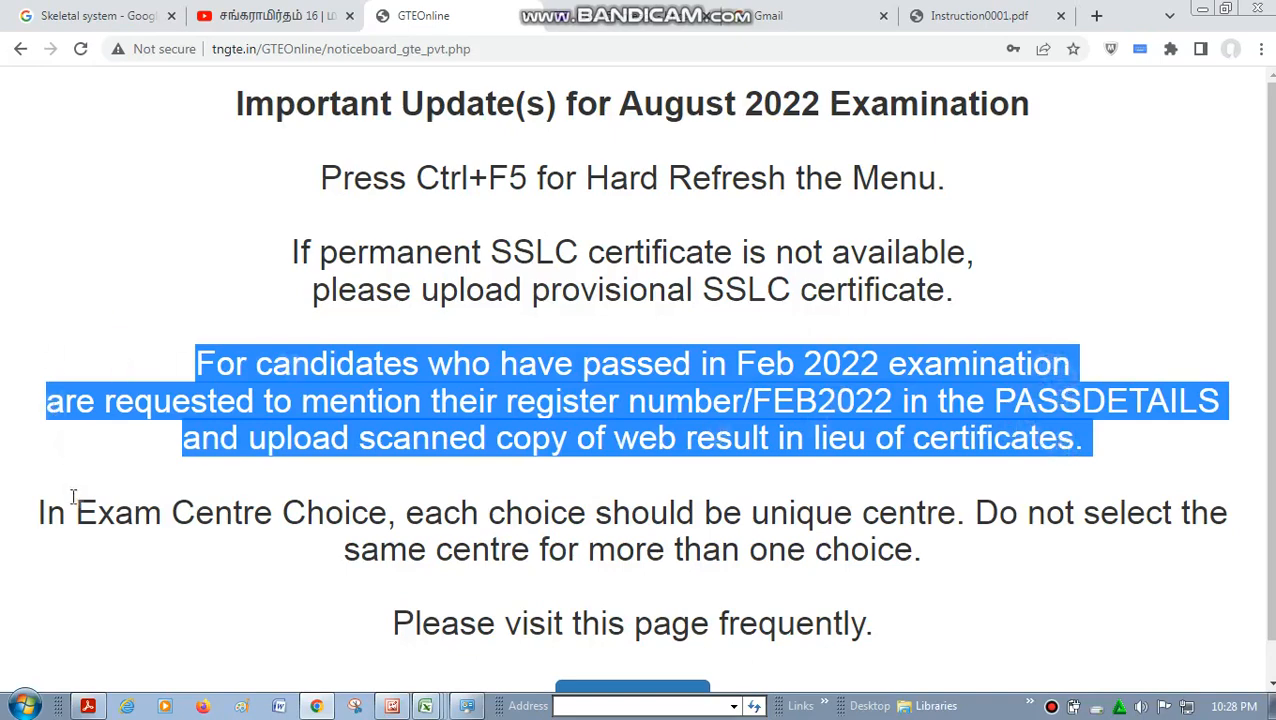
drag(74, 502, 845, 597)
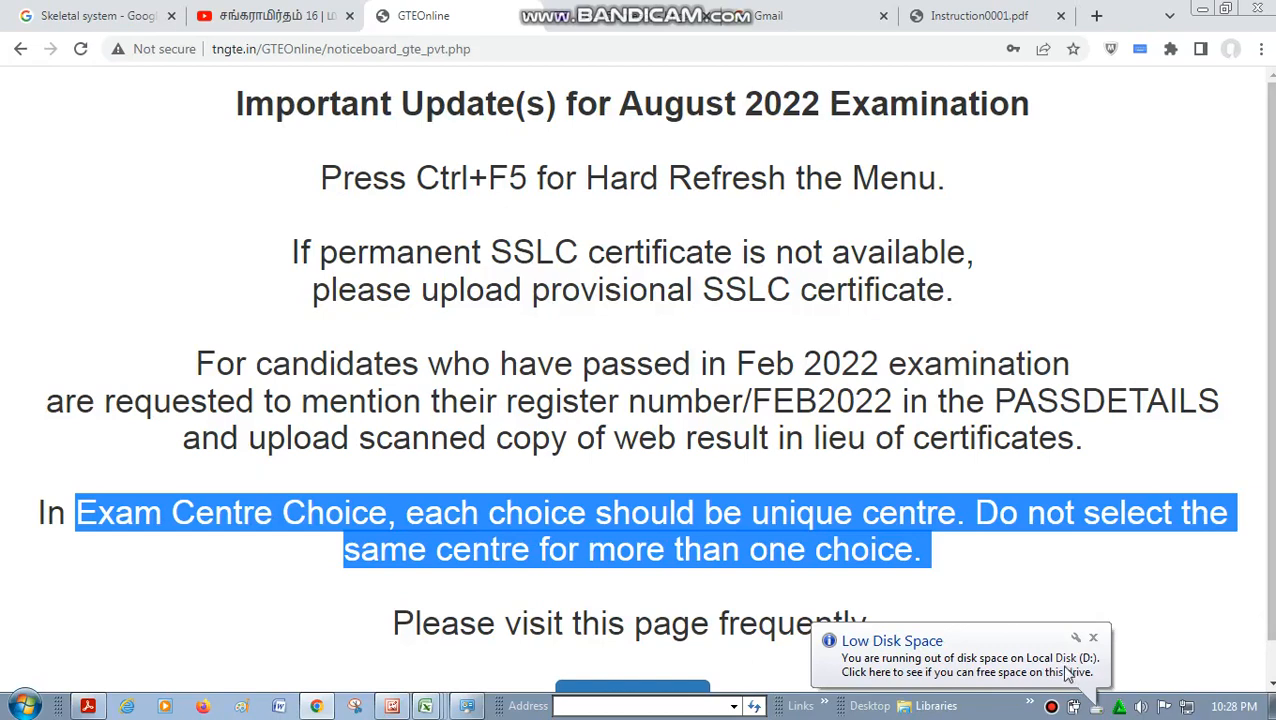
click(1093, 640)
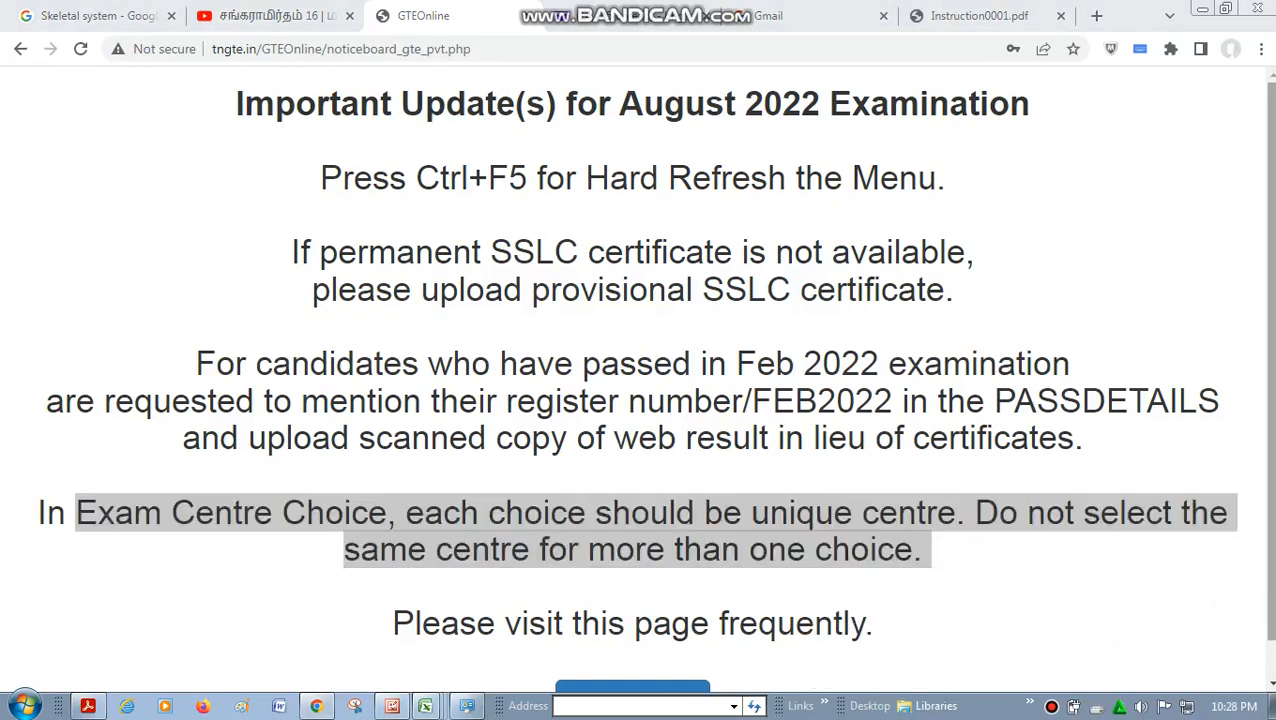
click(1270, 683)
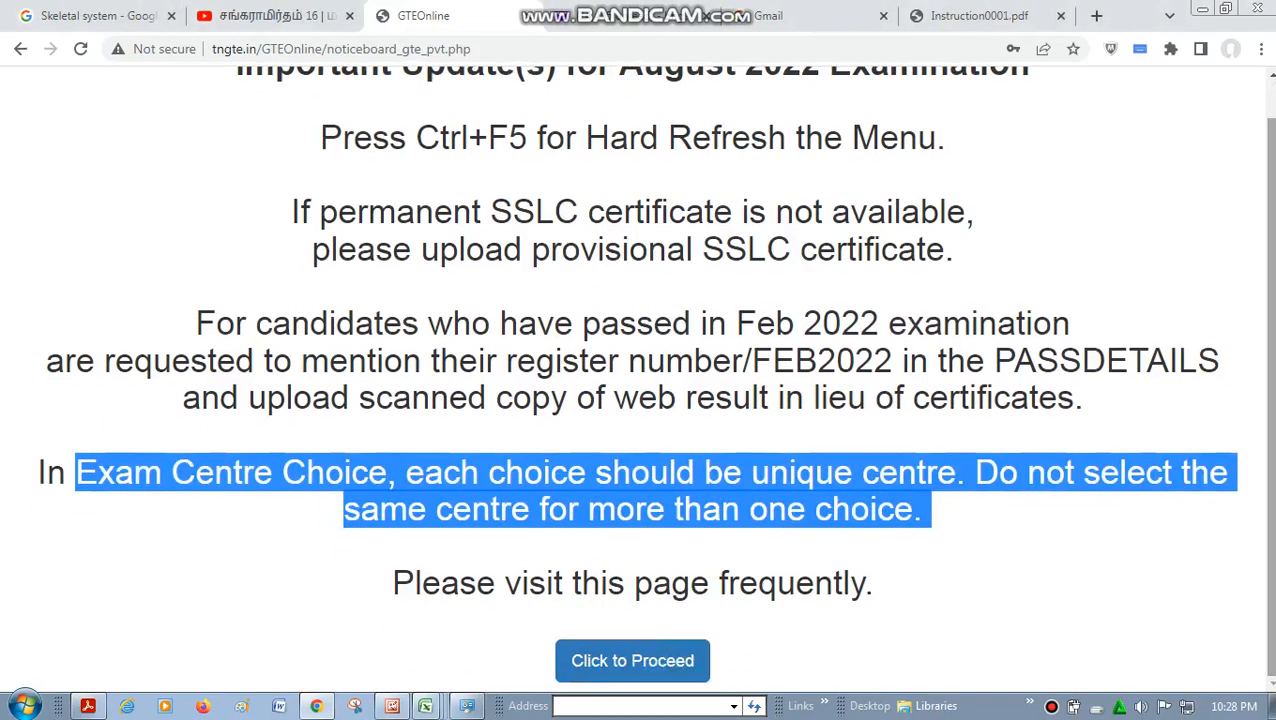
triple_click(768, 505)
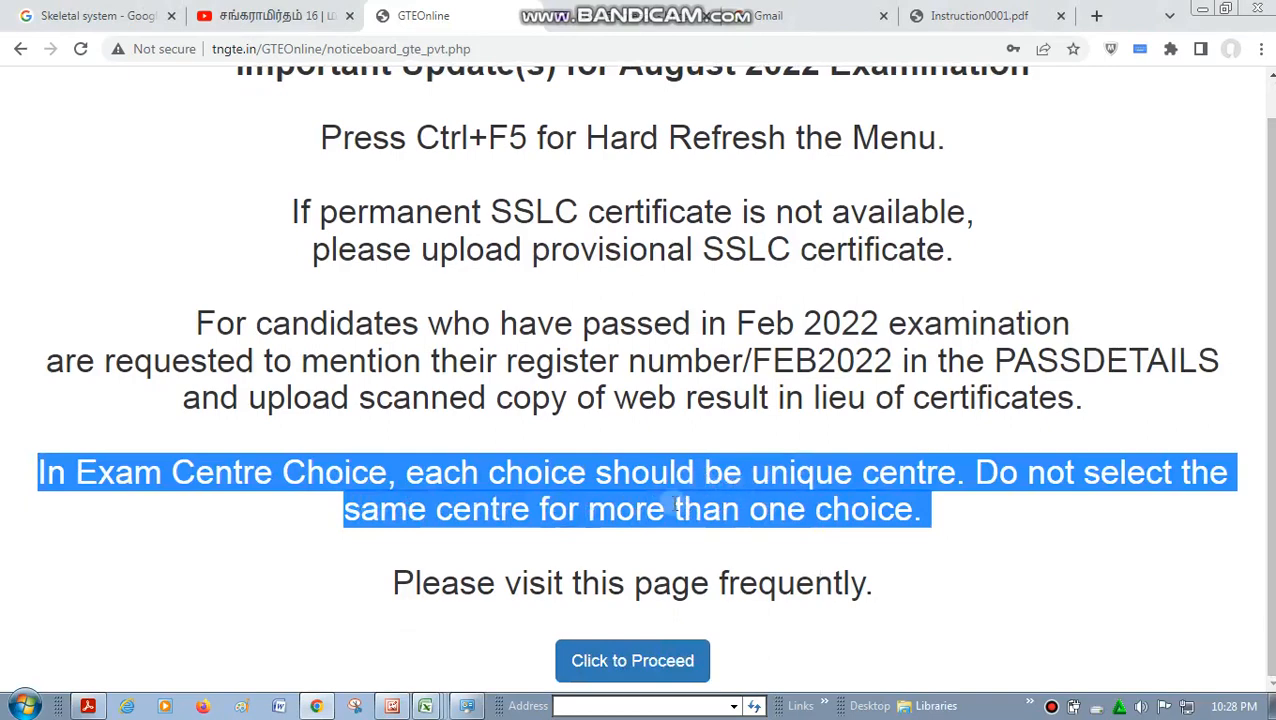
click(670, 500)
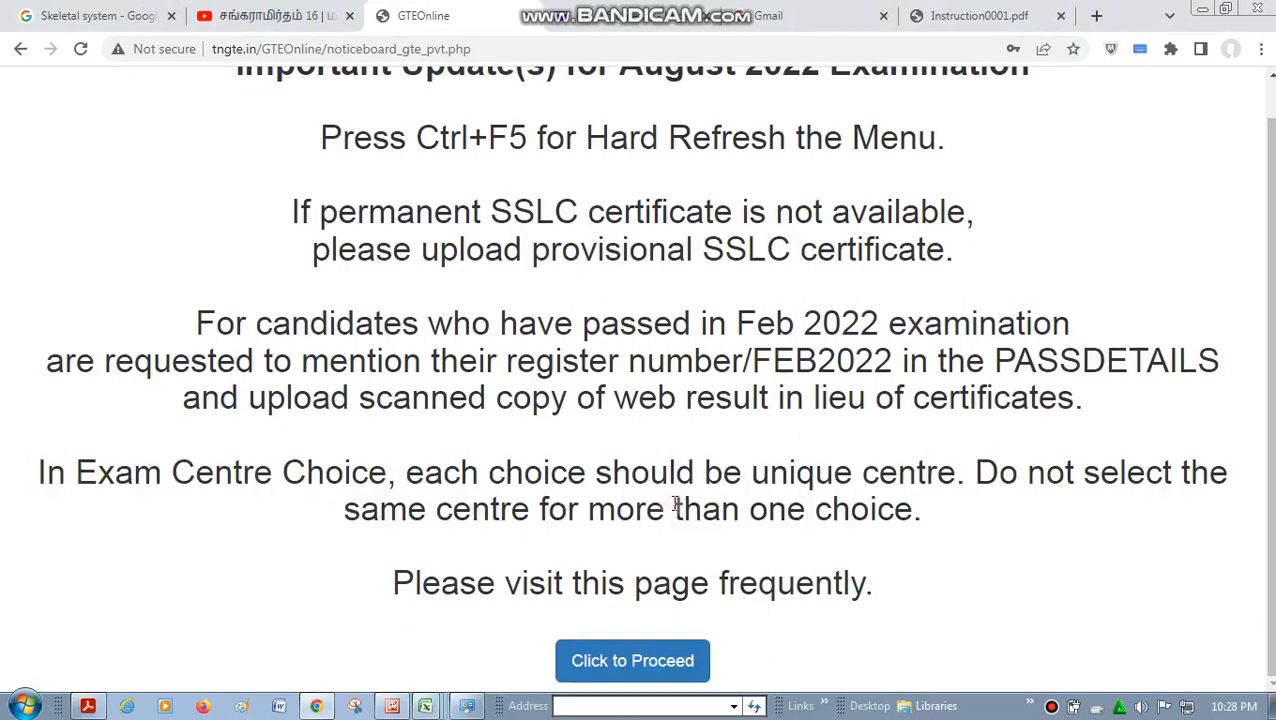
- Proceed past the notice board and open the Create/Edit Application form under Government Technical Examinations
click(648, 678)
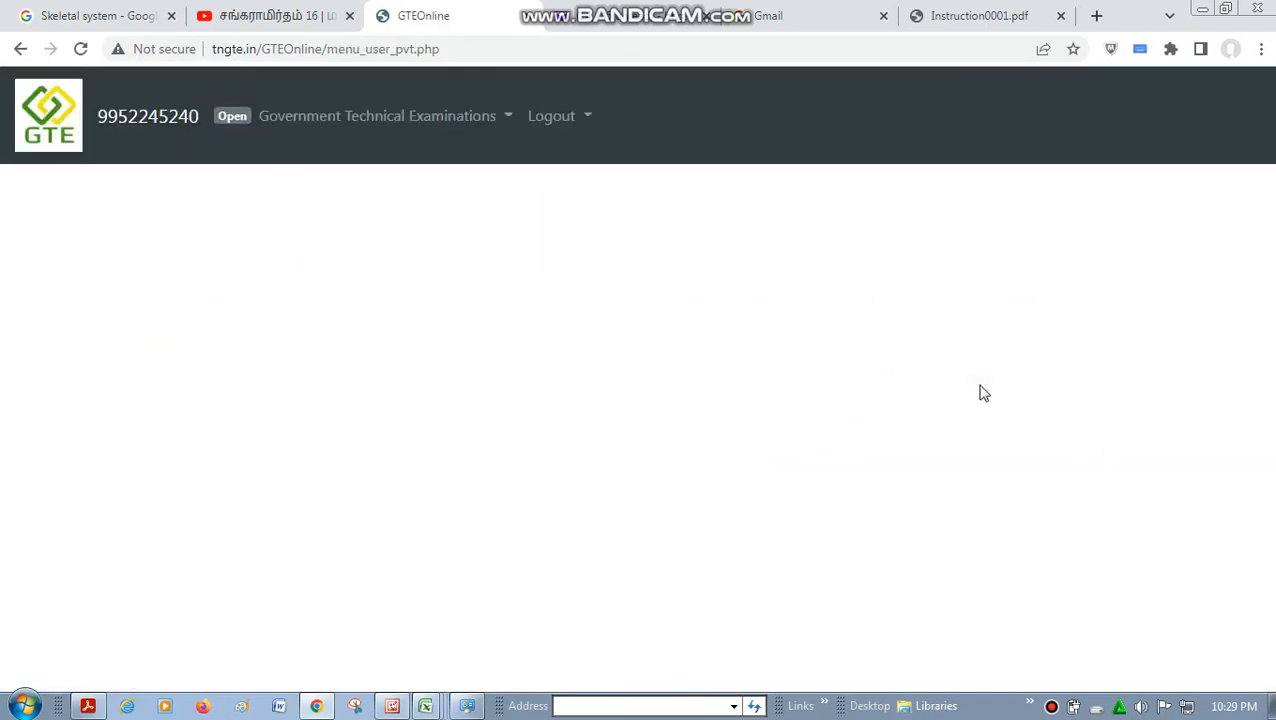
click(377, 115)
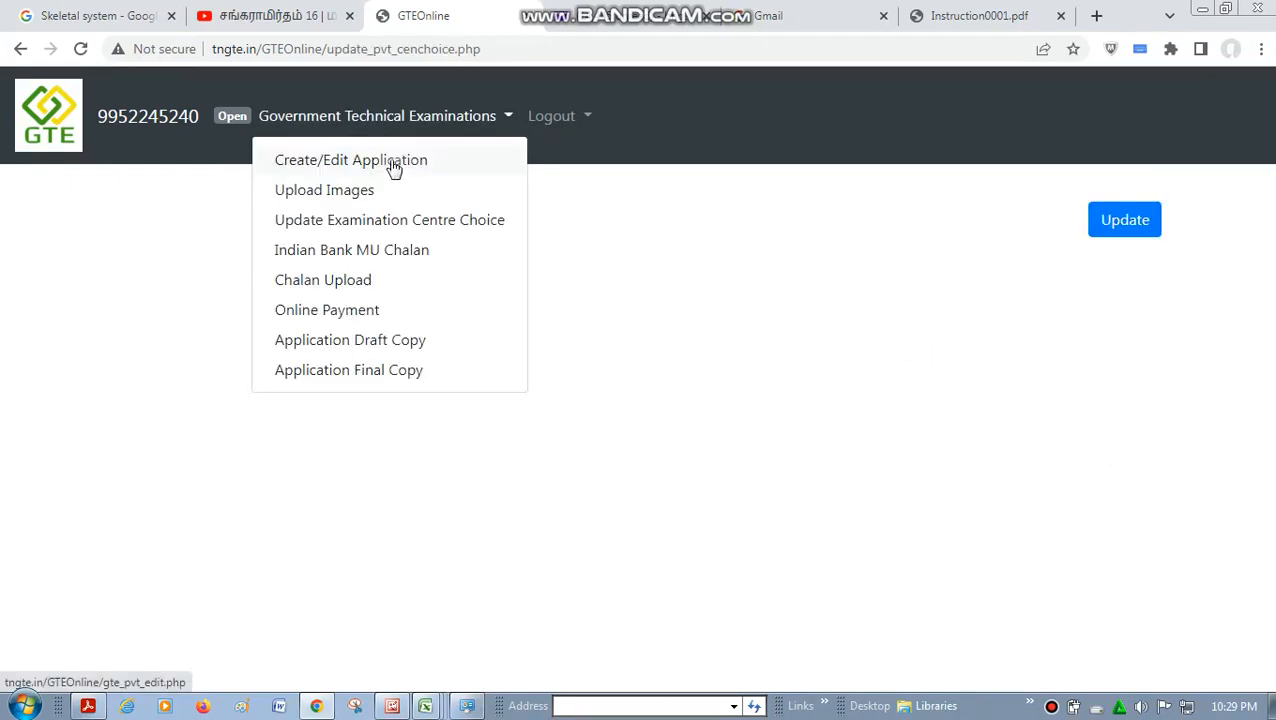
click(394, 165)
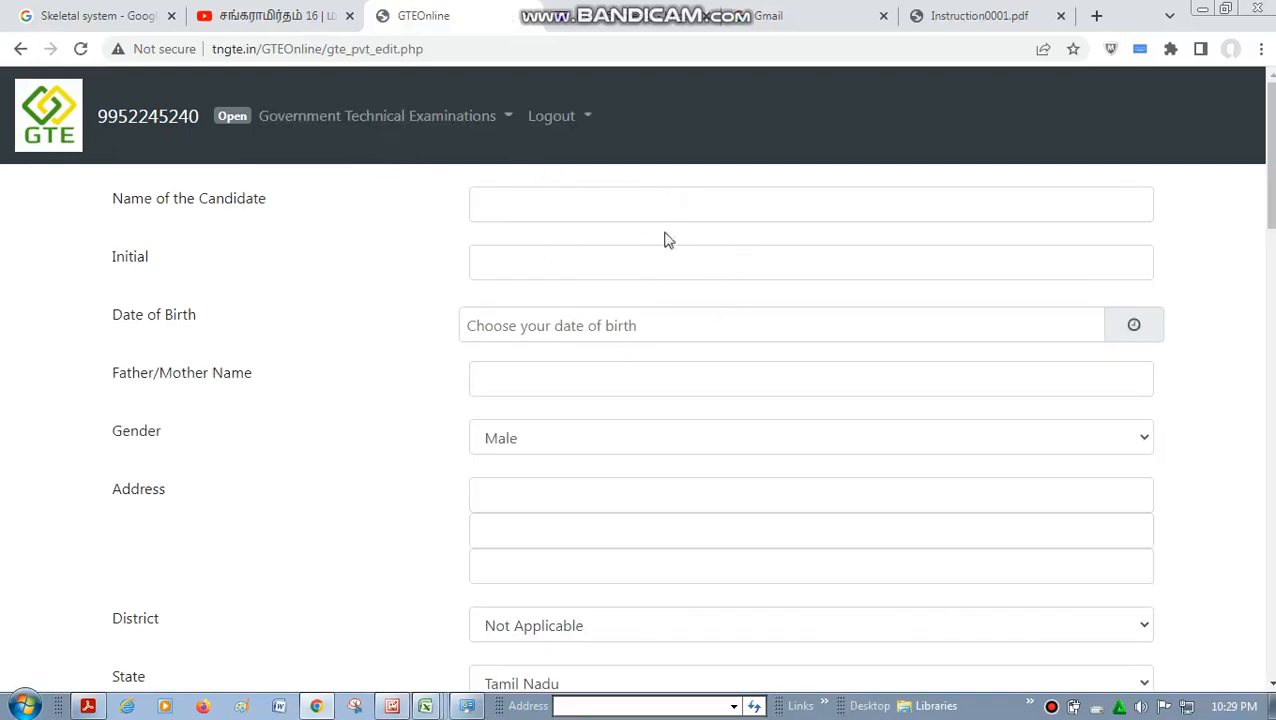
click(1052, 708)
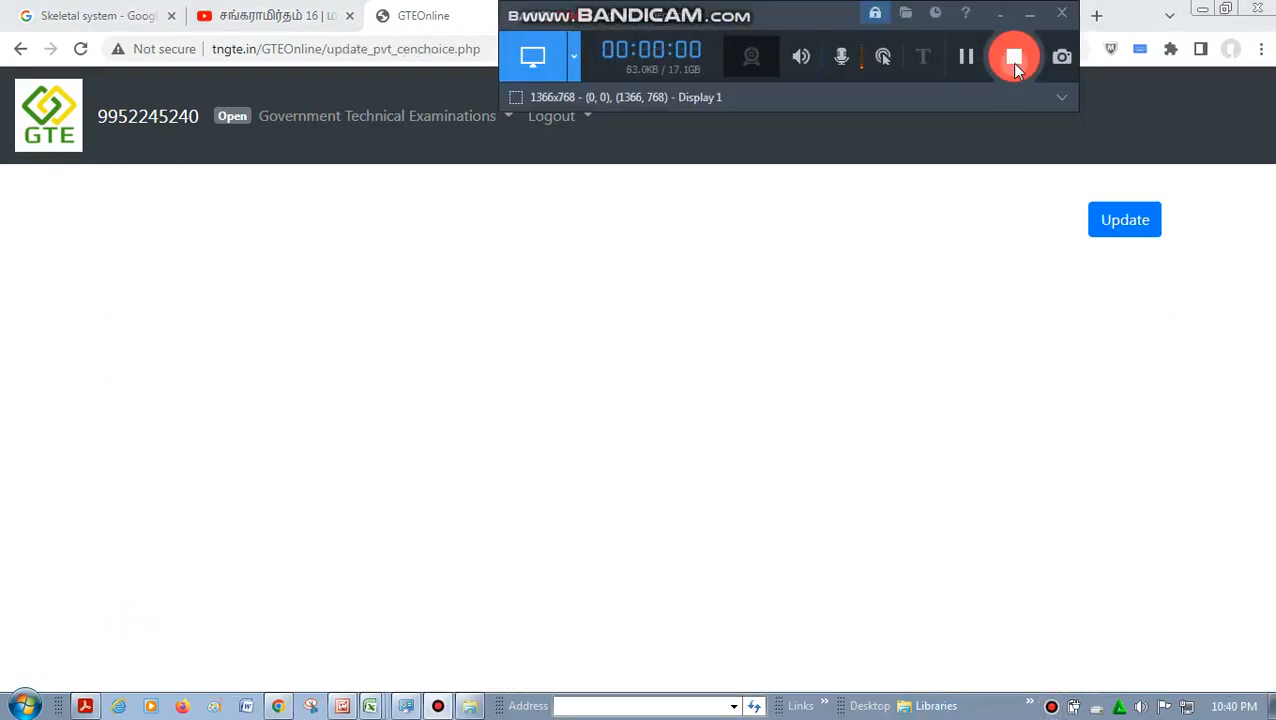
click(998, 15)
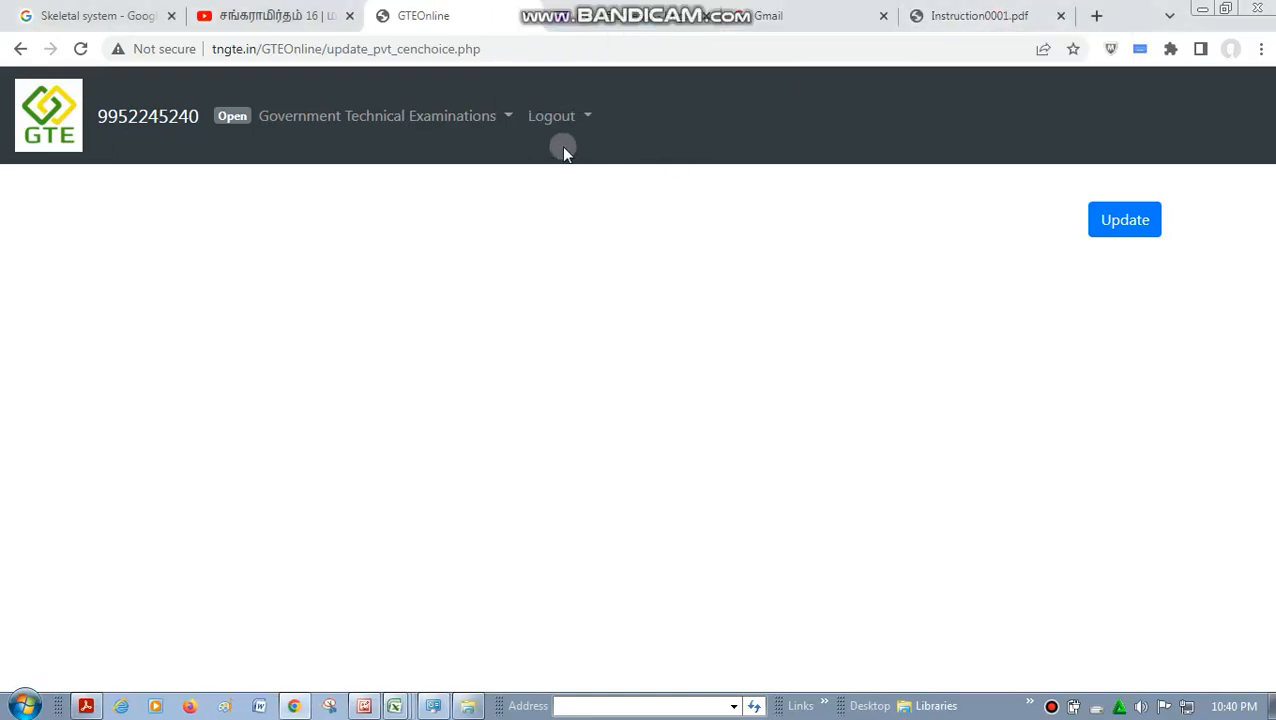
- Open the Create/Edit Application form from the examination centre choice page and enter the candidate's name and initial
click(480, 120)
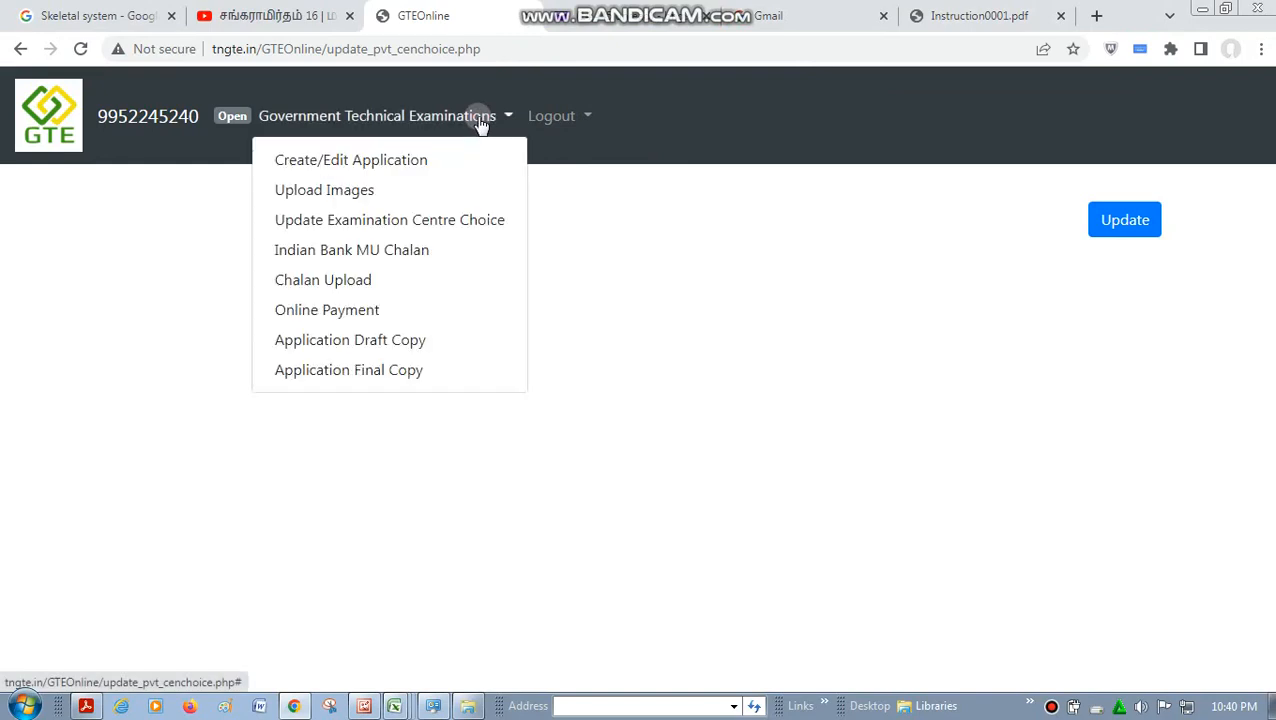
click(341, 162)
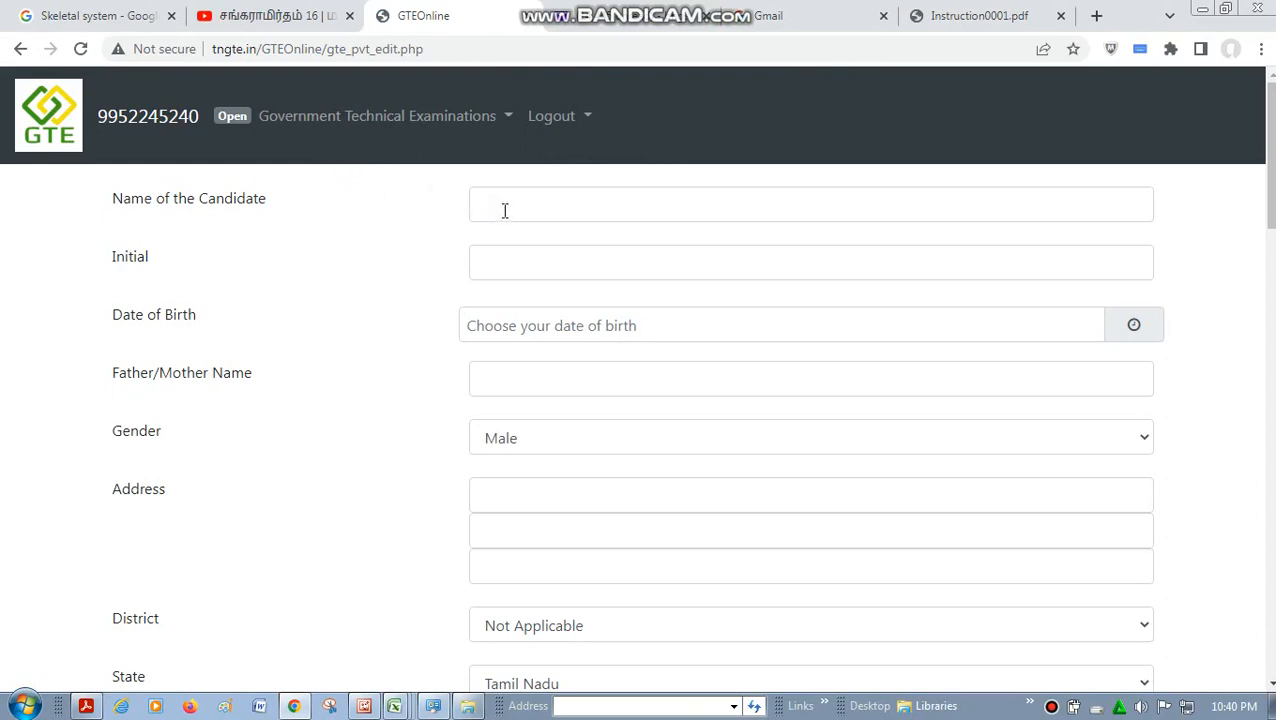
click(197, 199)
double_click(197, 199)
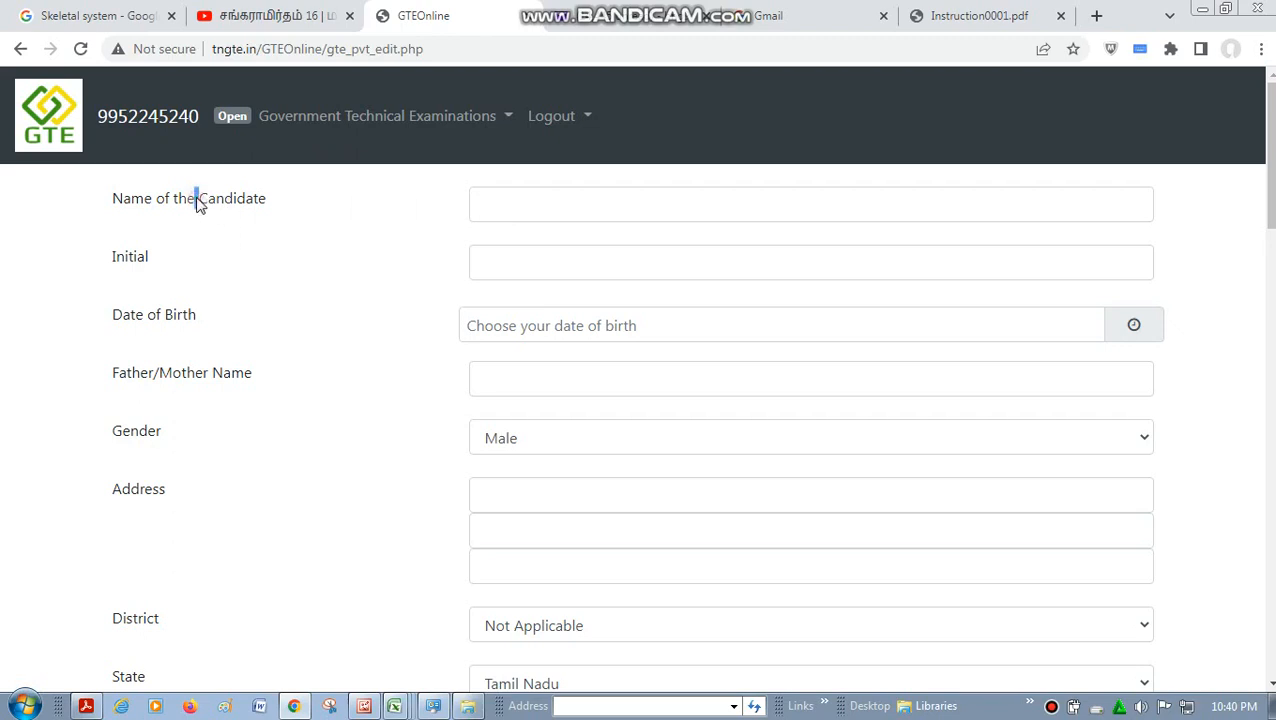
click(496, 207)
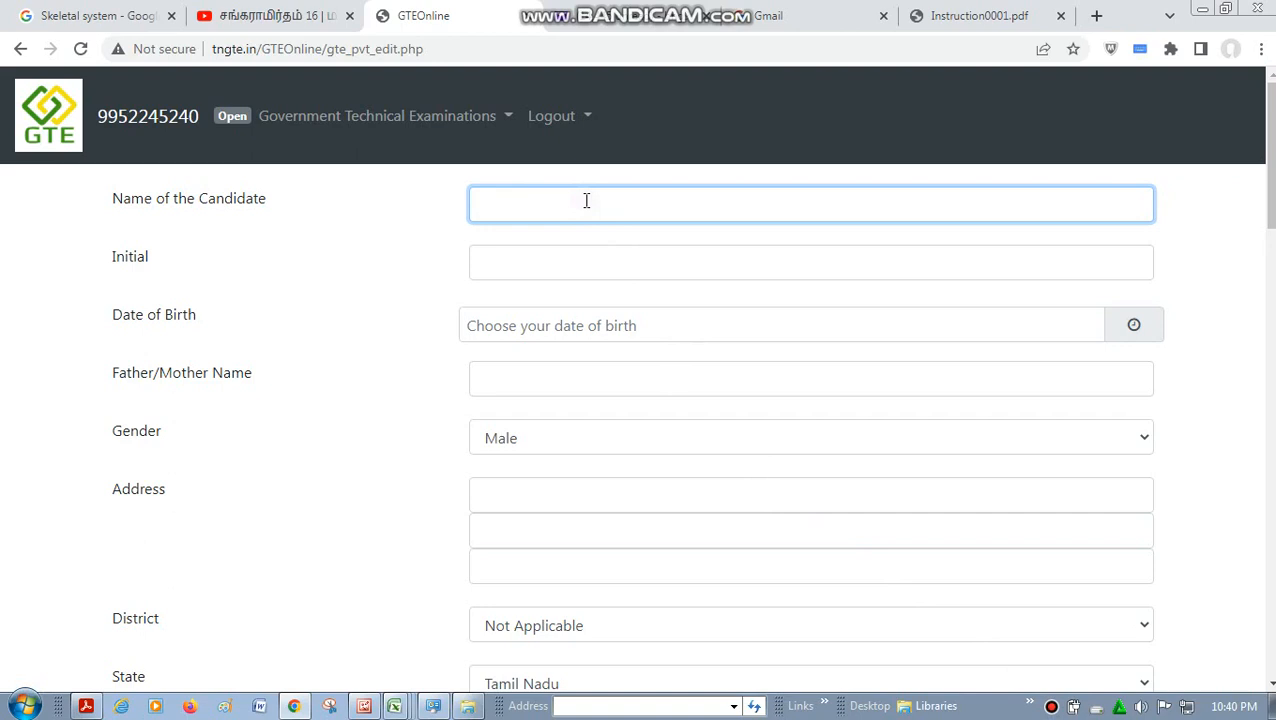
text(RAMKUMA)
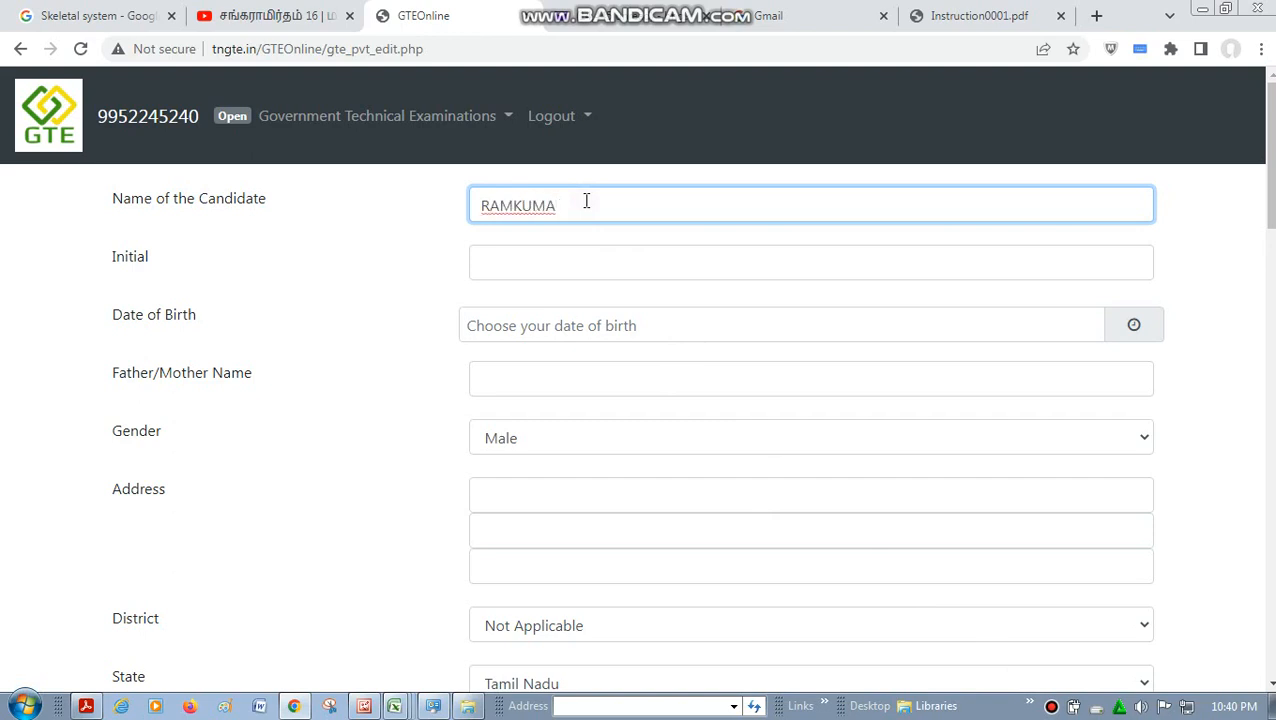
text(R)
click(573, 267)
text(B)
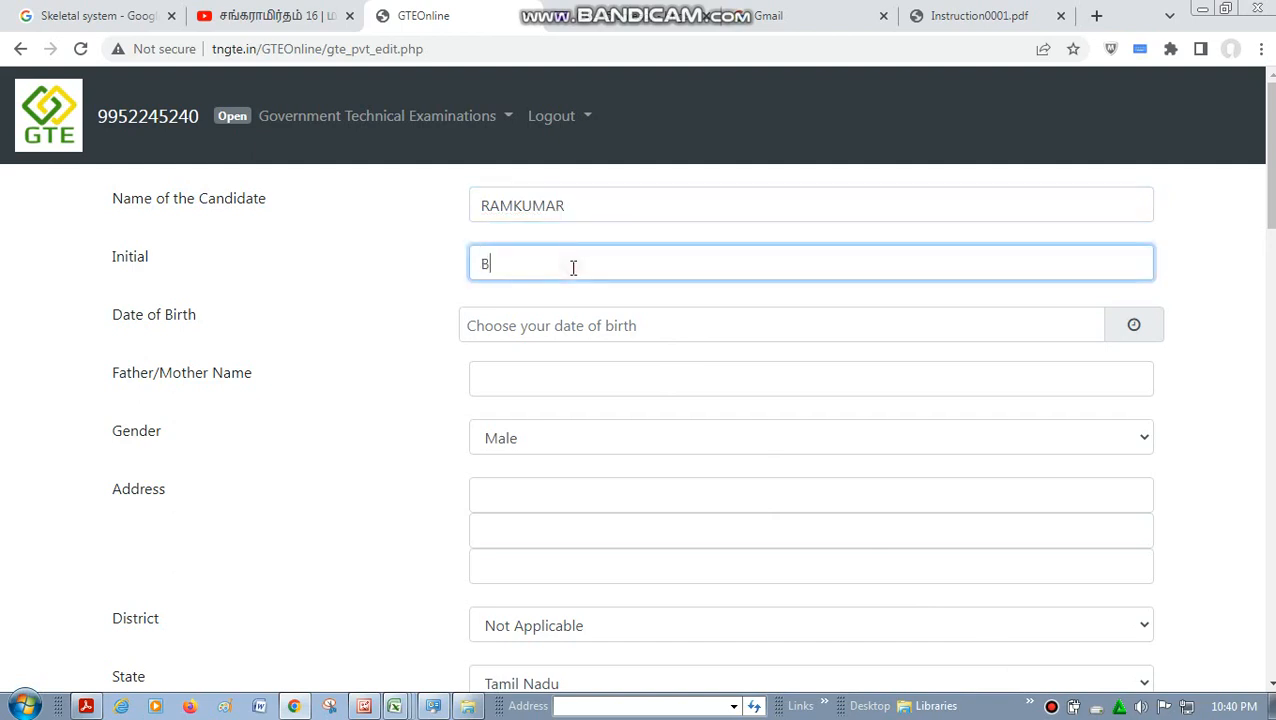
- Pick the candidate's date of birth from the calendar in the Date of Birth field
click(708, 323)
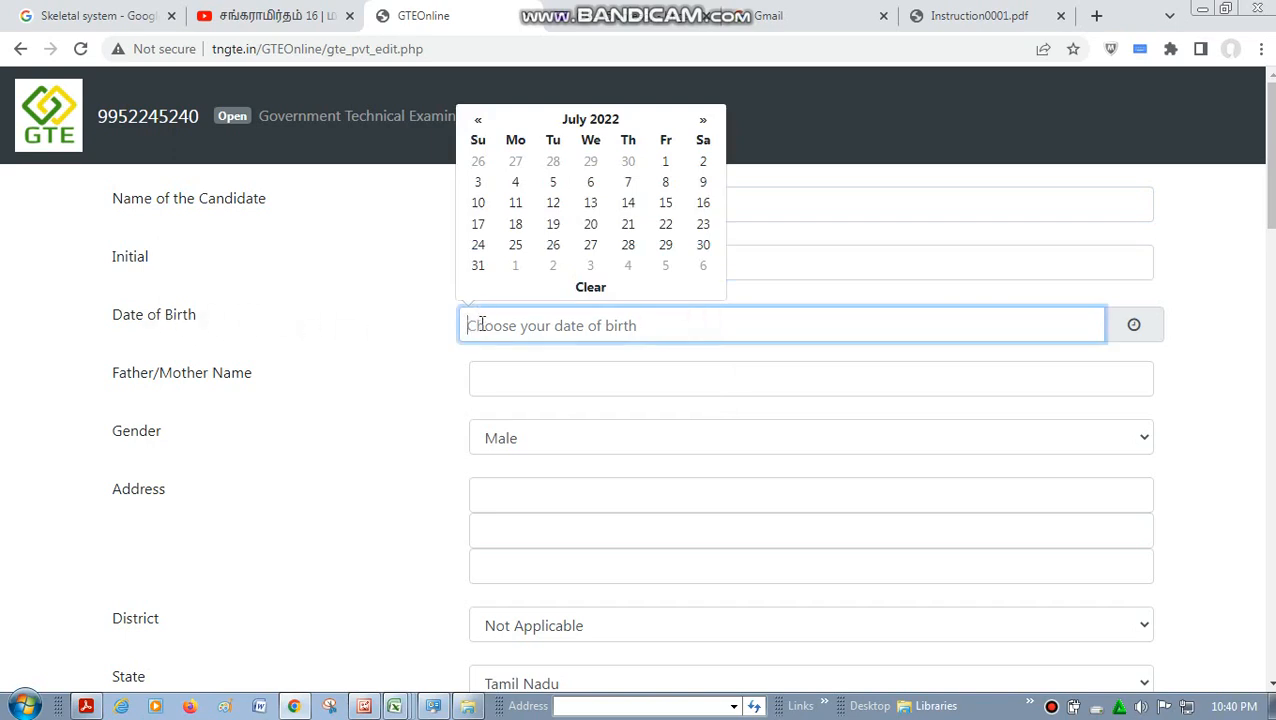
click(594, 121)
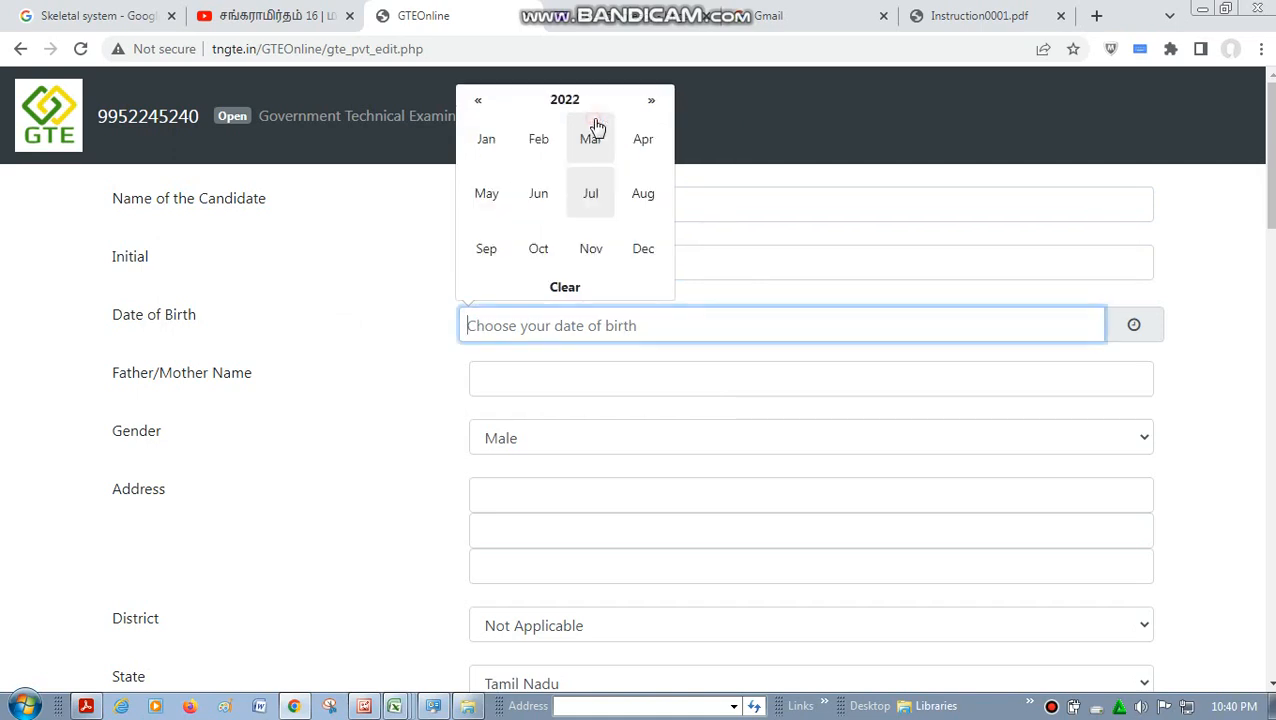
click(472, 101)
click(472, 101)
click(472, 101)
click(472, 101)
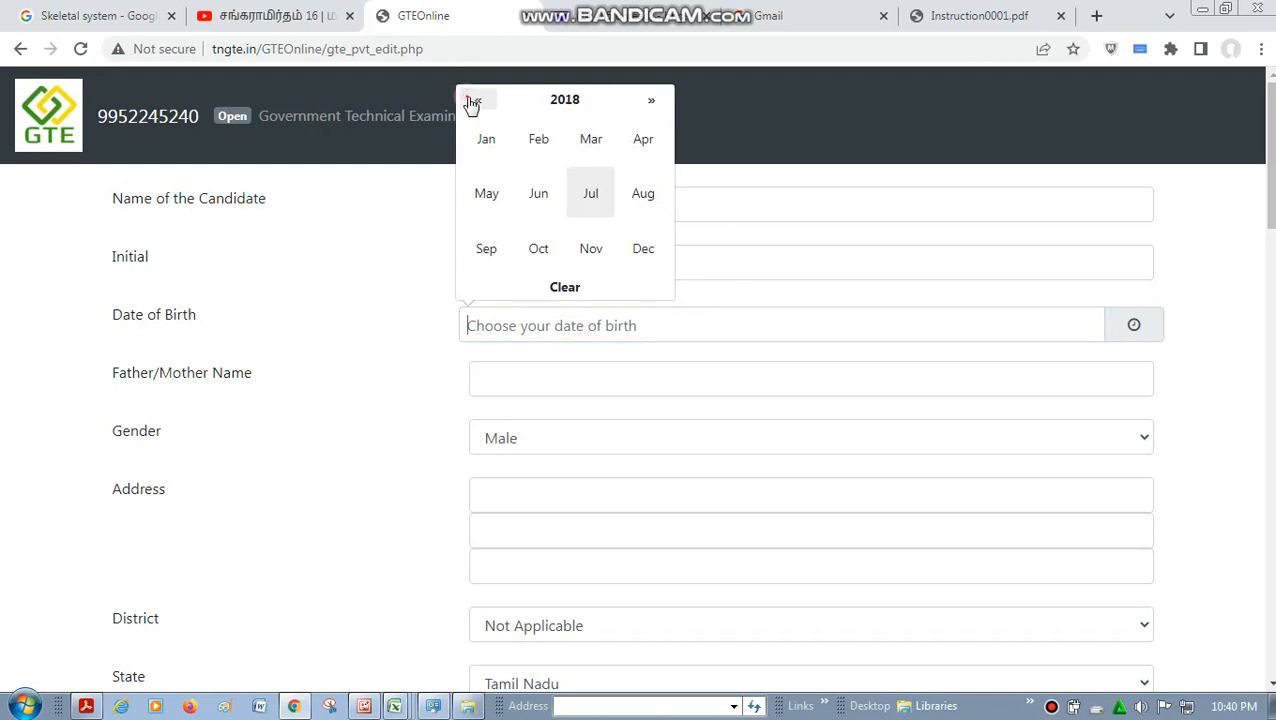
double_click(472, 101)
double_click(472, 101)
click(472, 101)
double_click(472, 101)
double_click(472, 101)
click(472, 101)
click(472, 101)
click(472, 101)
click(472, 101)
click(472, 101)
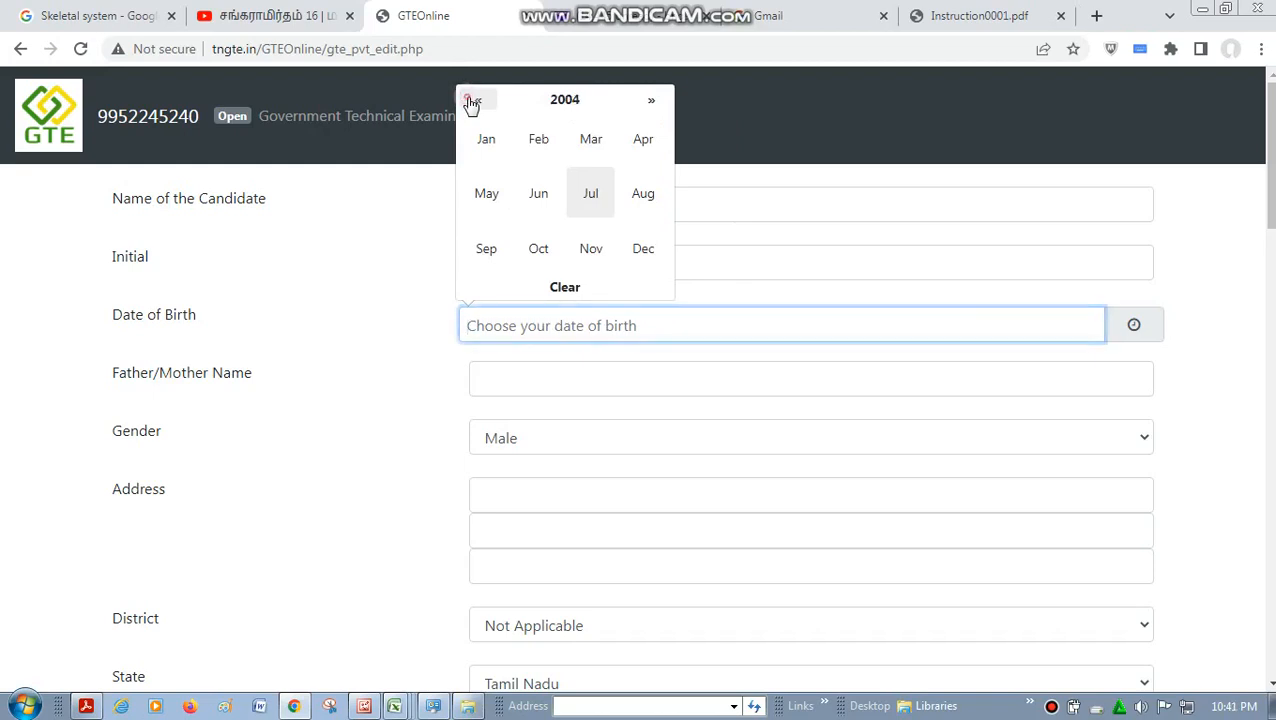
click(472, 101)
click(472, 101)
click(472, 101)
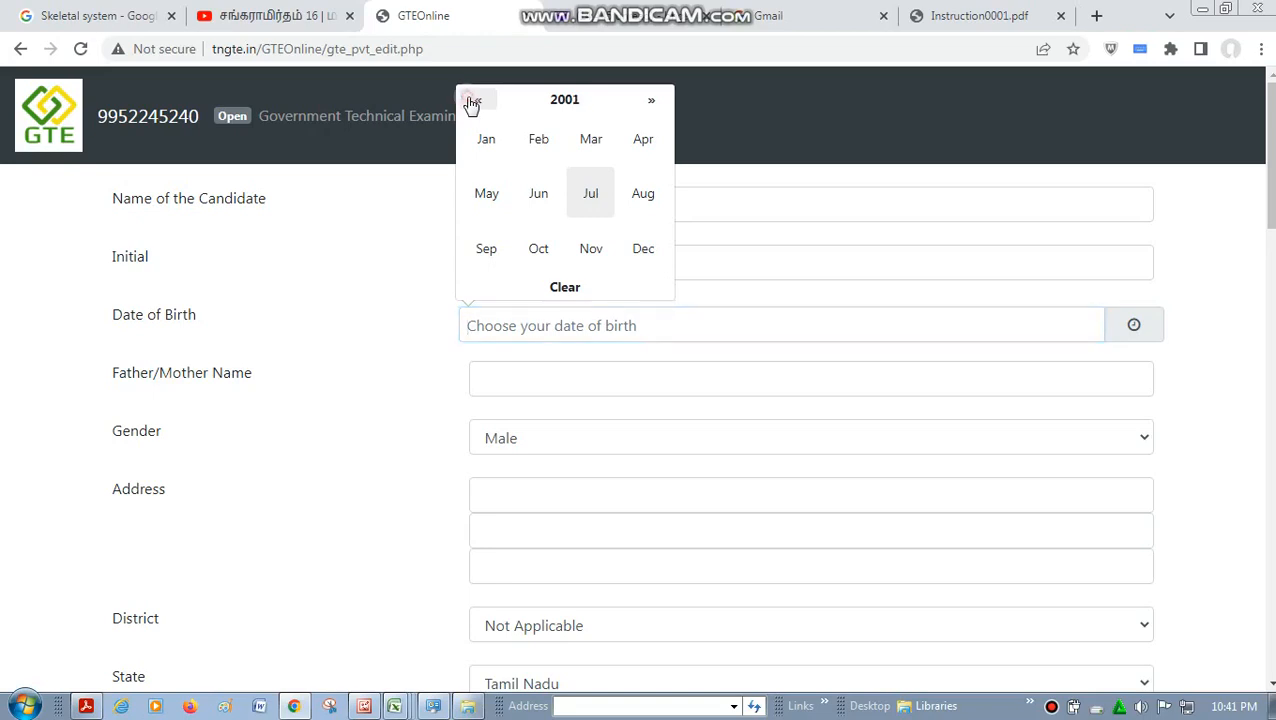
click(472, 101)
click(472, 101)
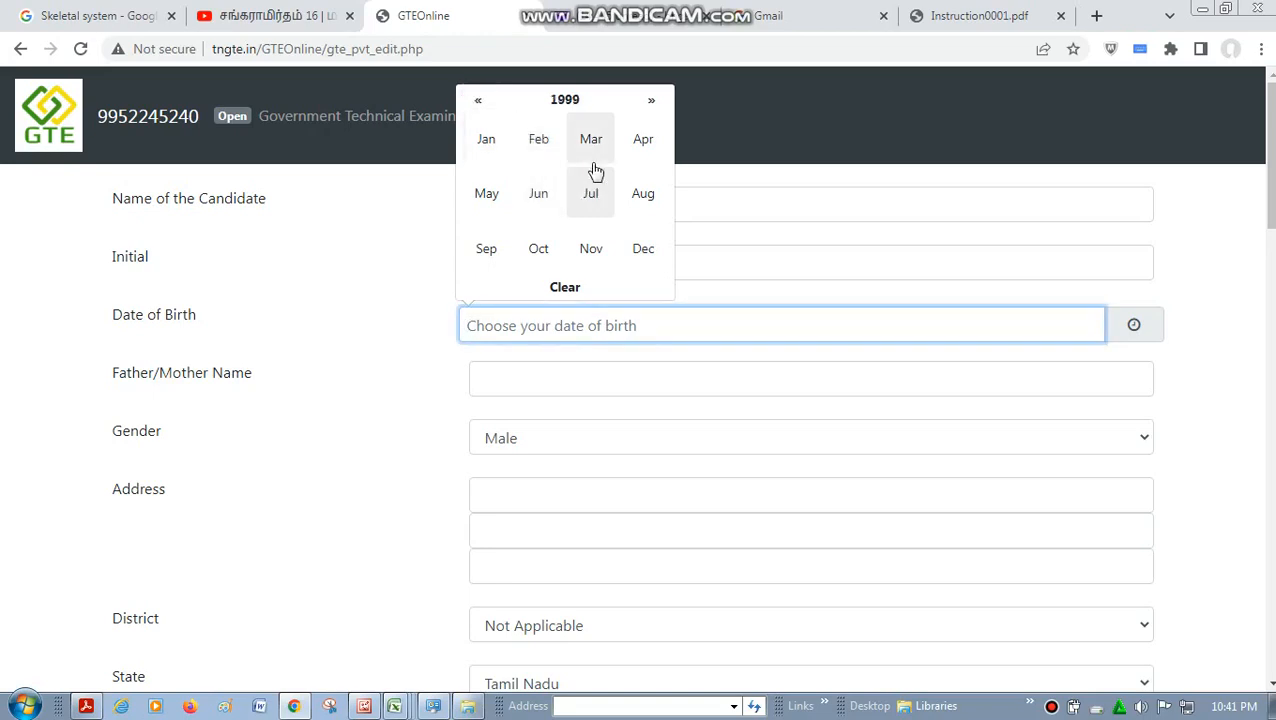
click(634, 152)
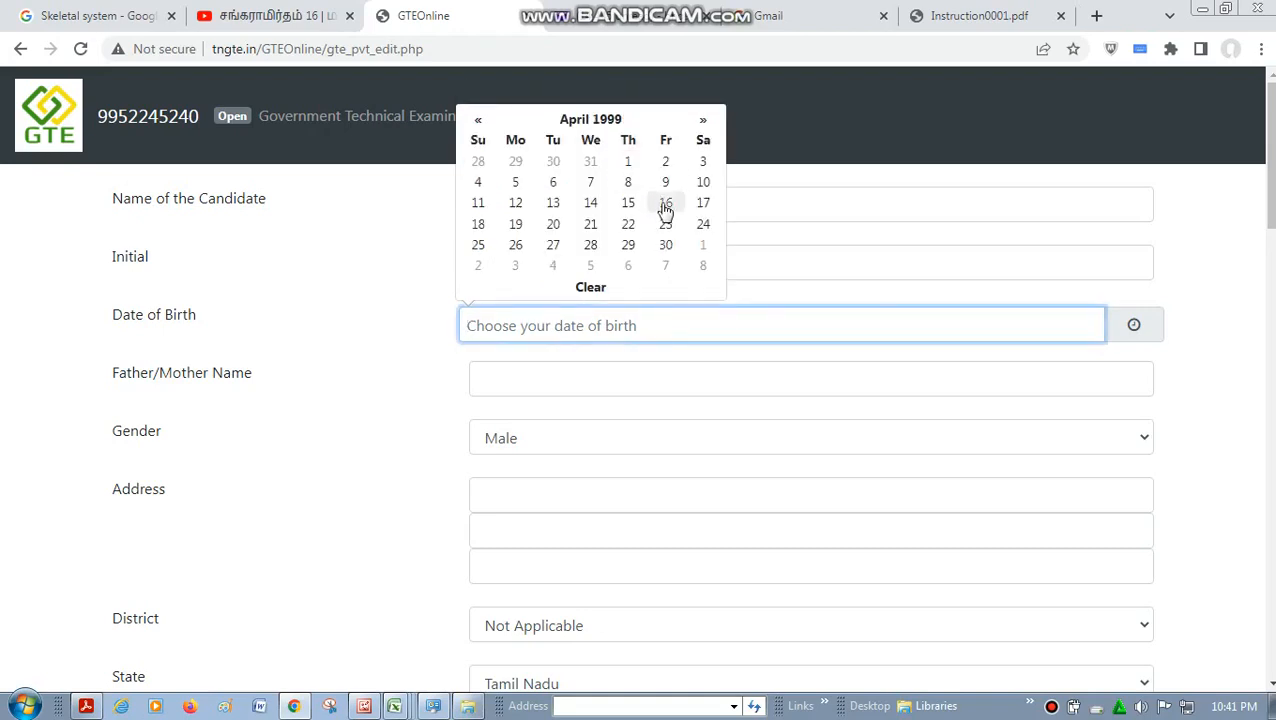
click(705, 183)
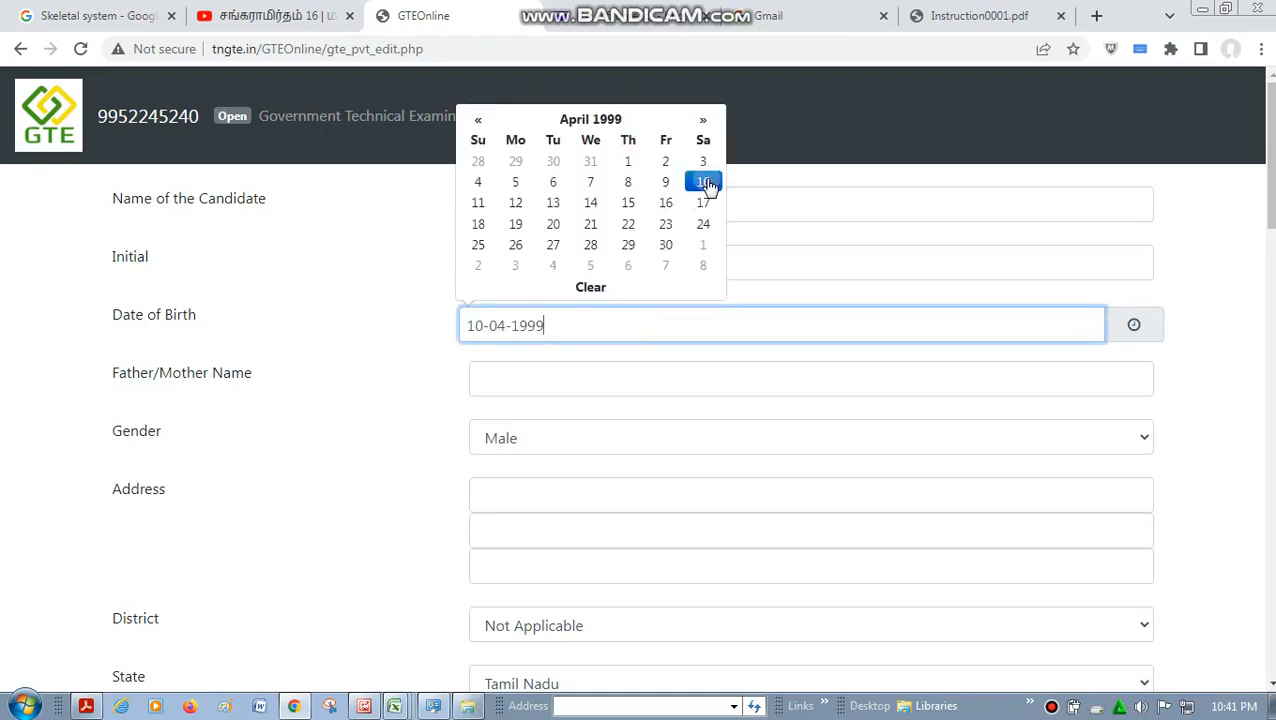
click(610, 373)
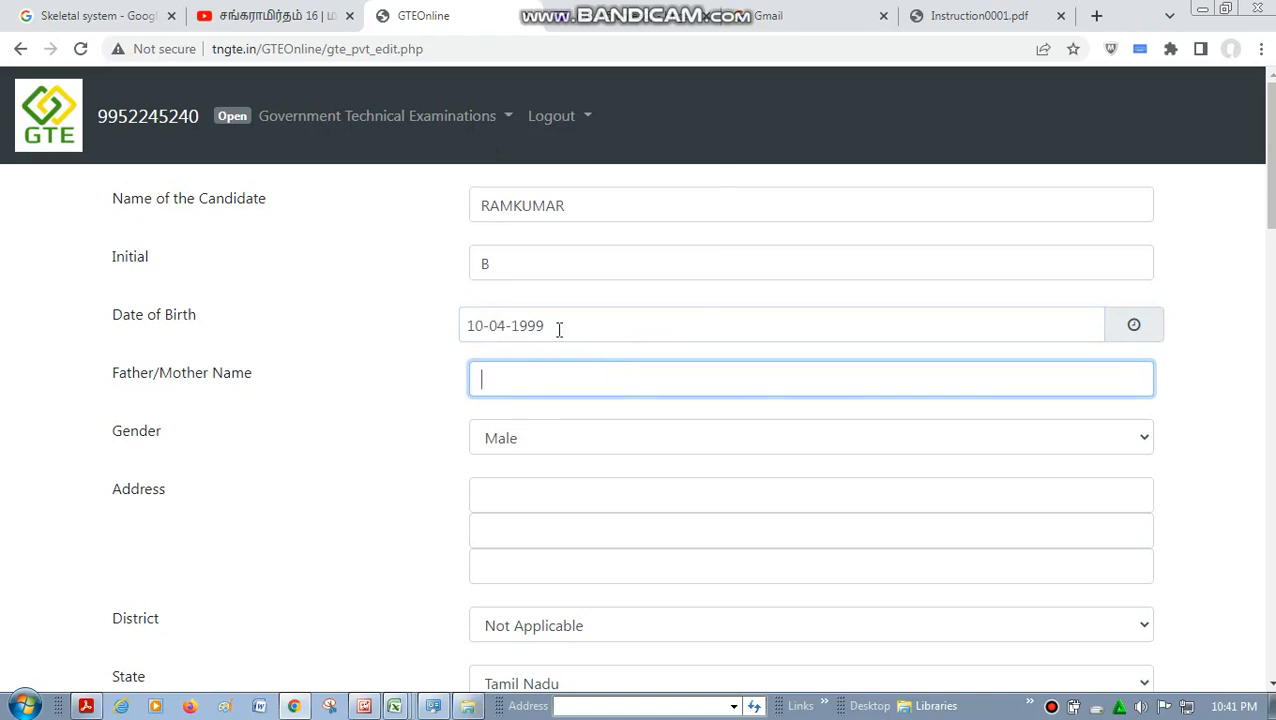
double_click(484, 329)
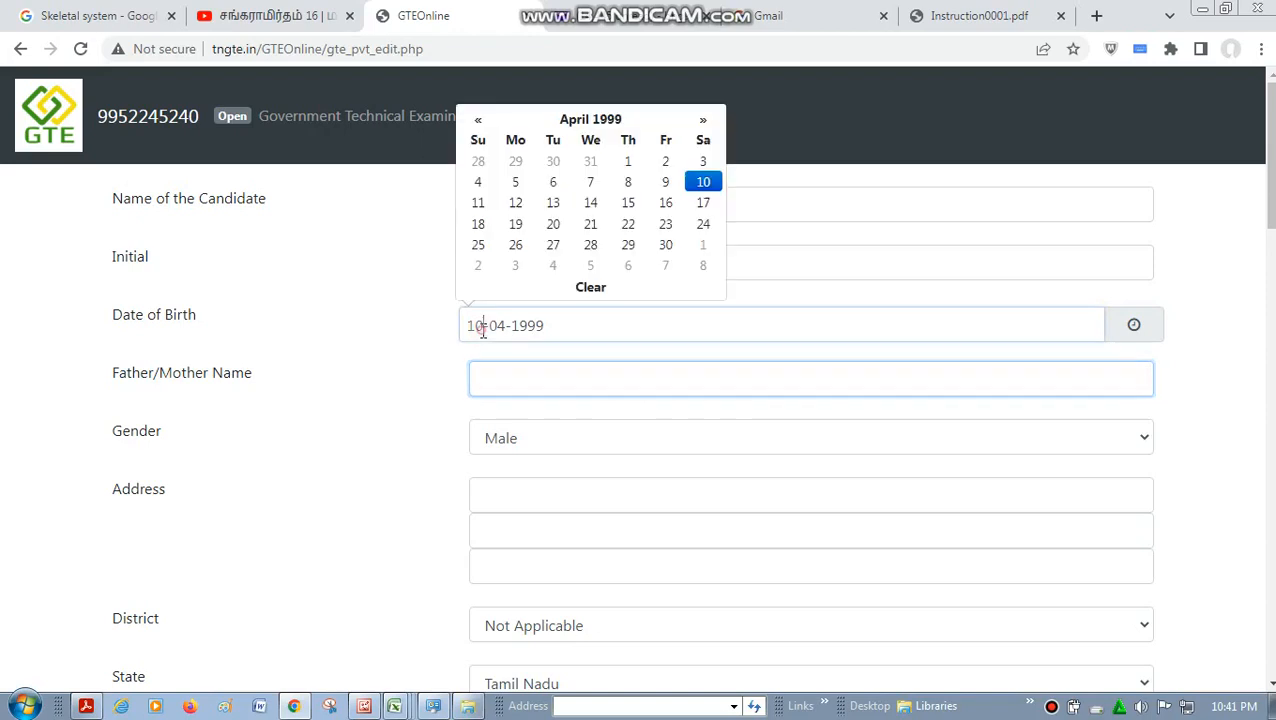
click(549, 329)
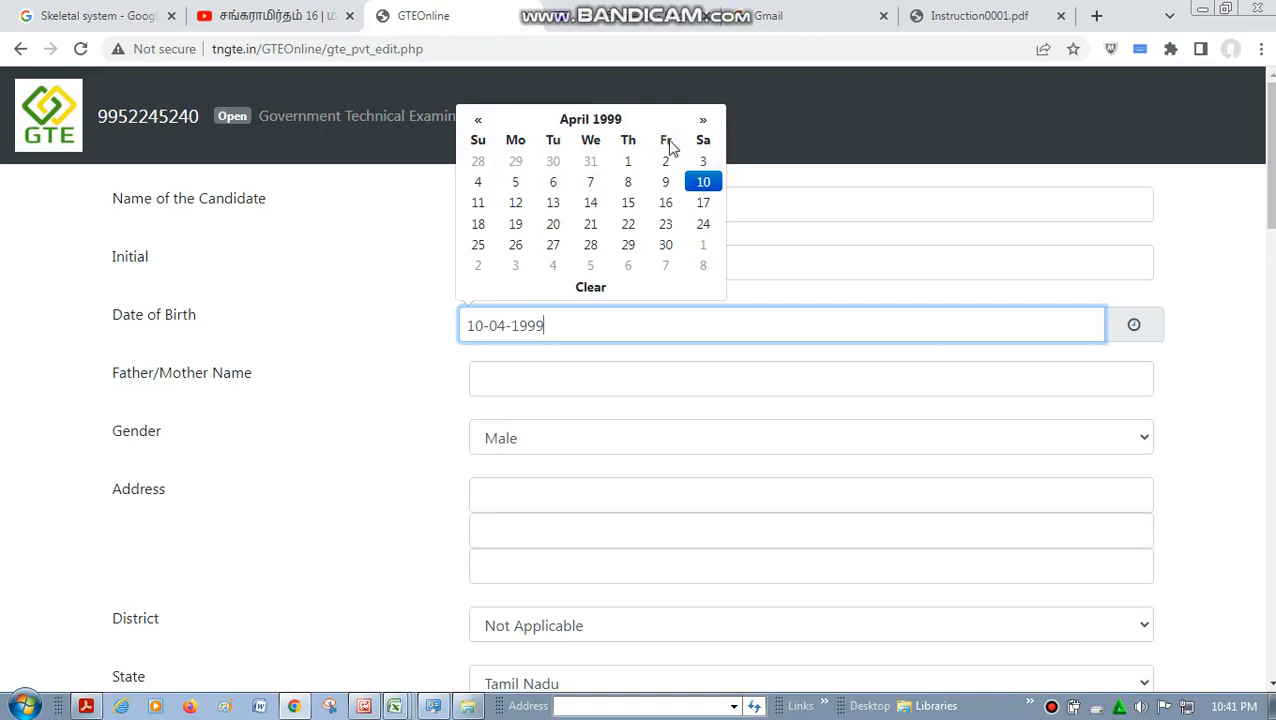
click(704, 185)
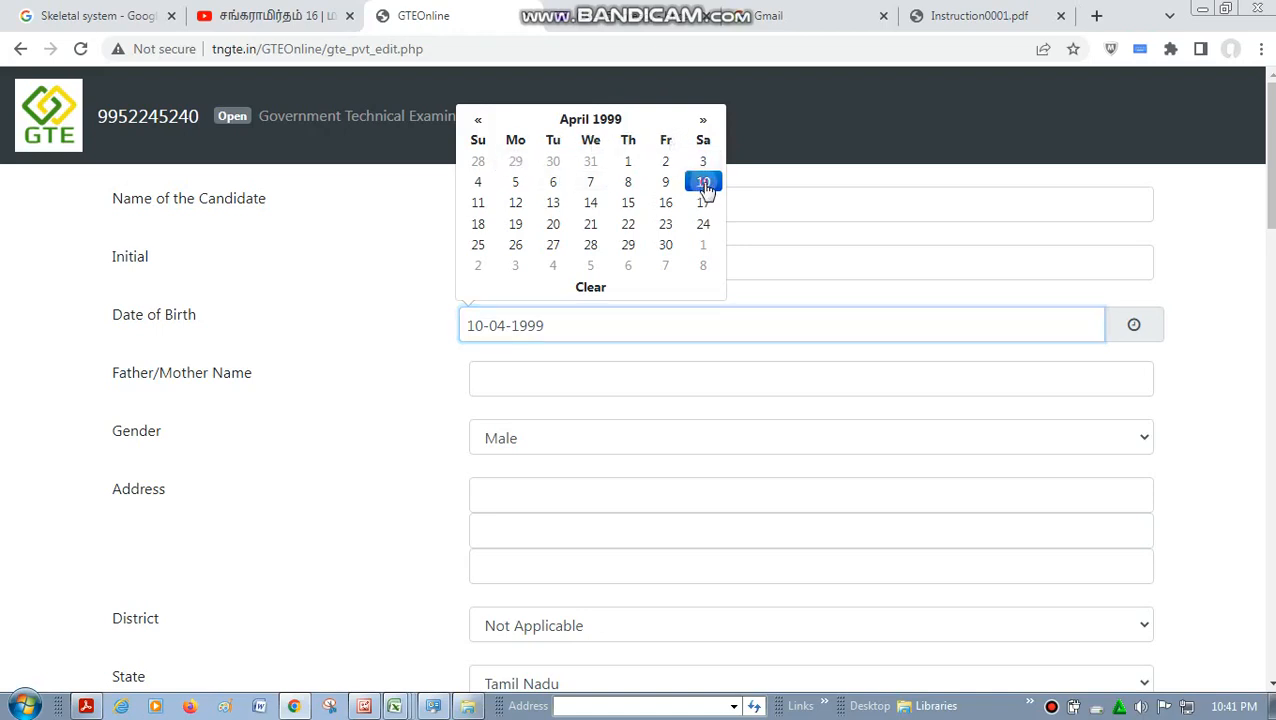
- Enter the father's name in the Father/Mother Name field and choose Male as the gender
click(538, 374)
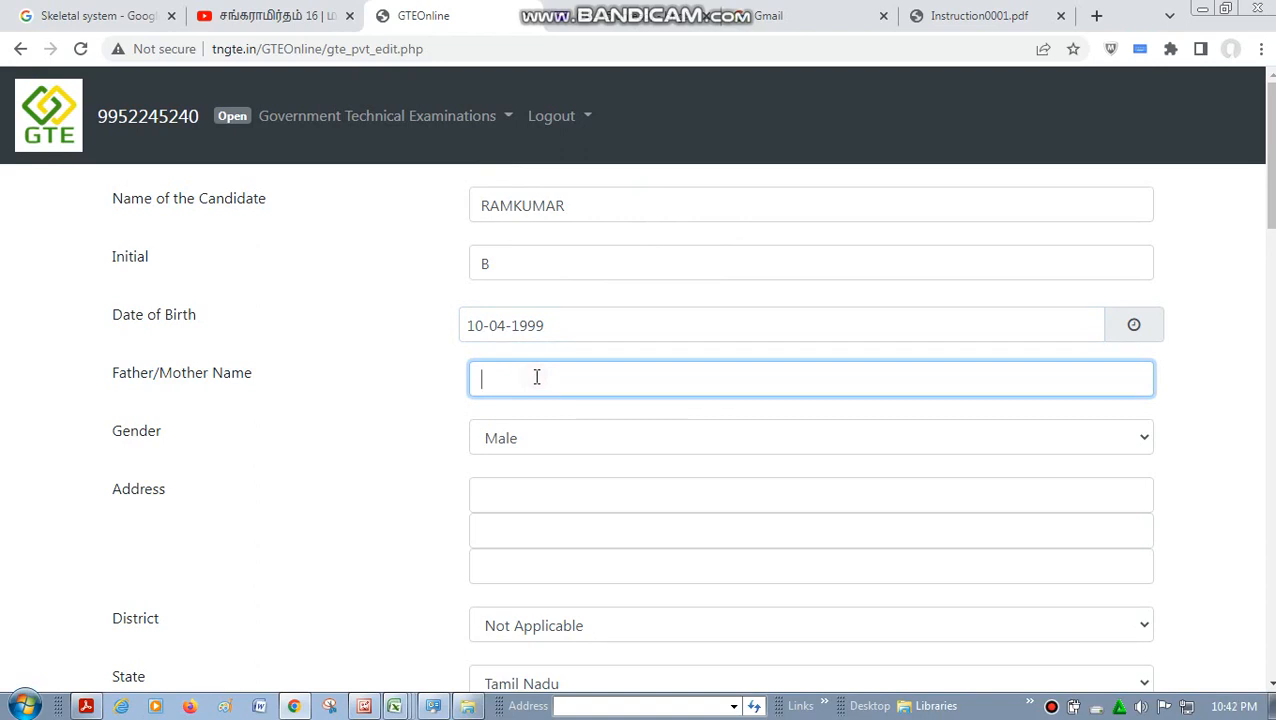
text(A.BALA)
key(BackSpace)
text(BALASUBRAMANI)
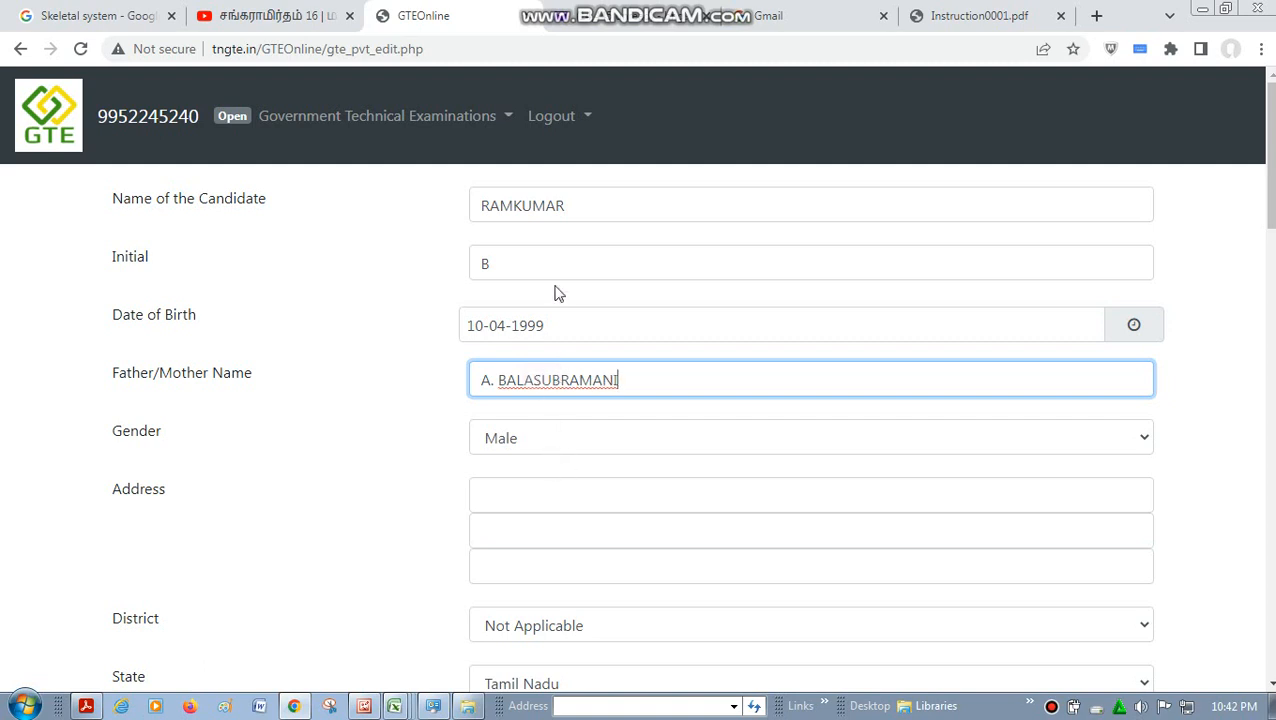
click(620, 440)
click(612, 467)
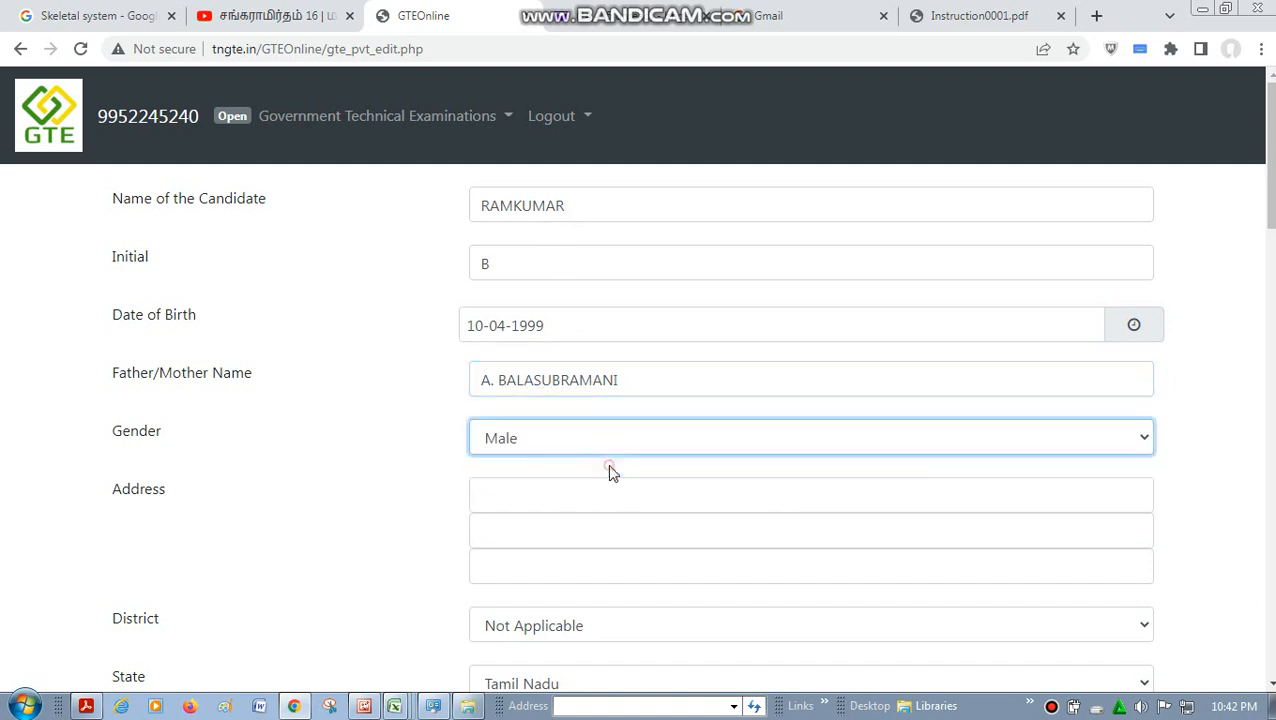
- Fill in the three address lines with the candidate's house number and street, locality and city
click(540, 499)
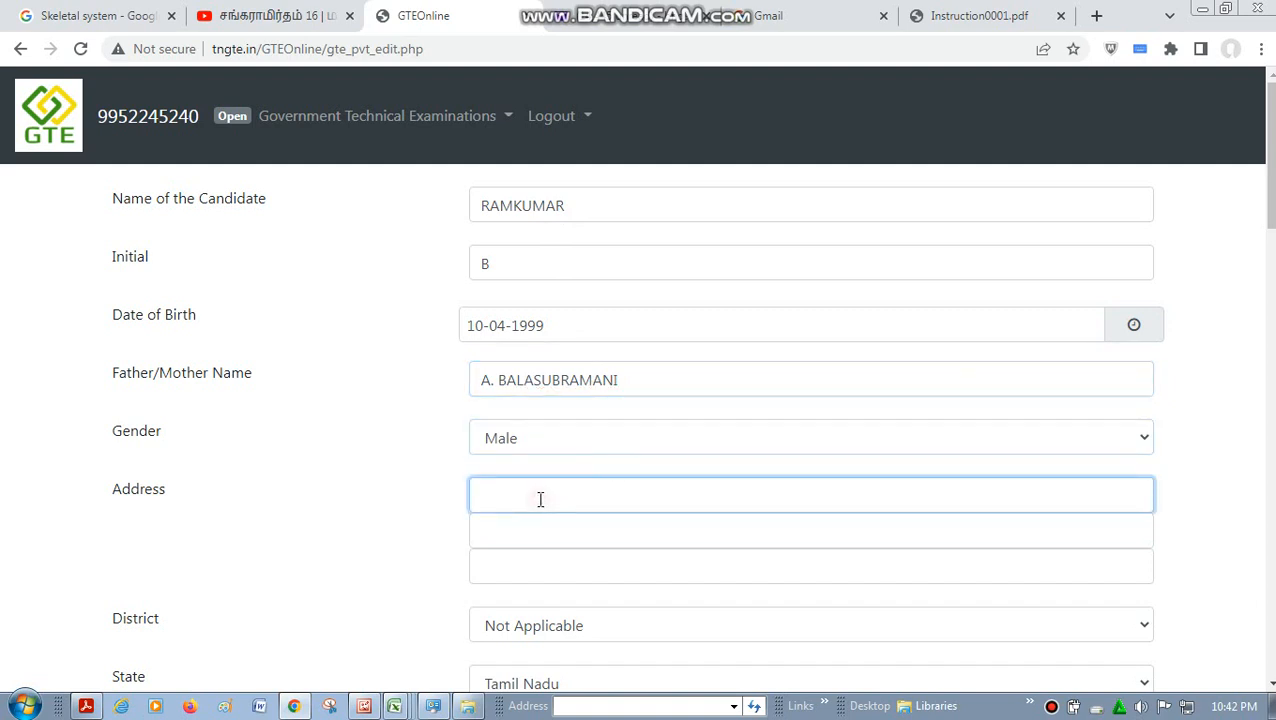
click(531, 536)
text(G)
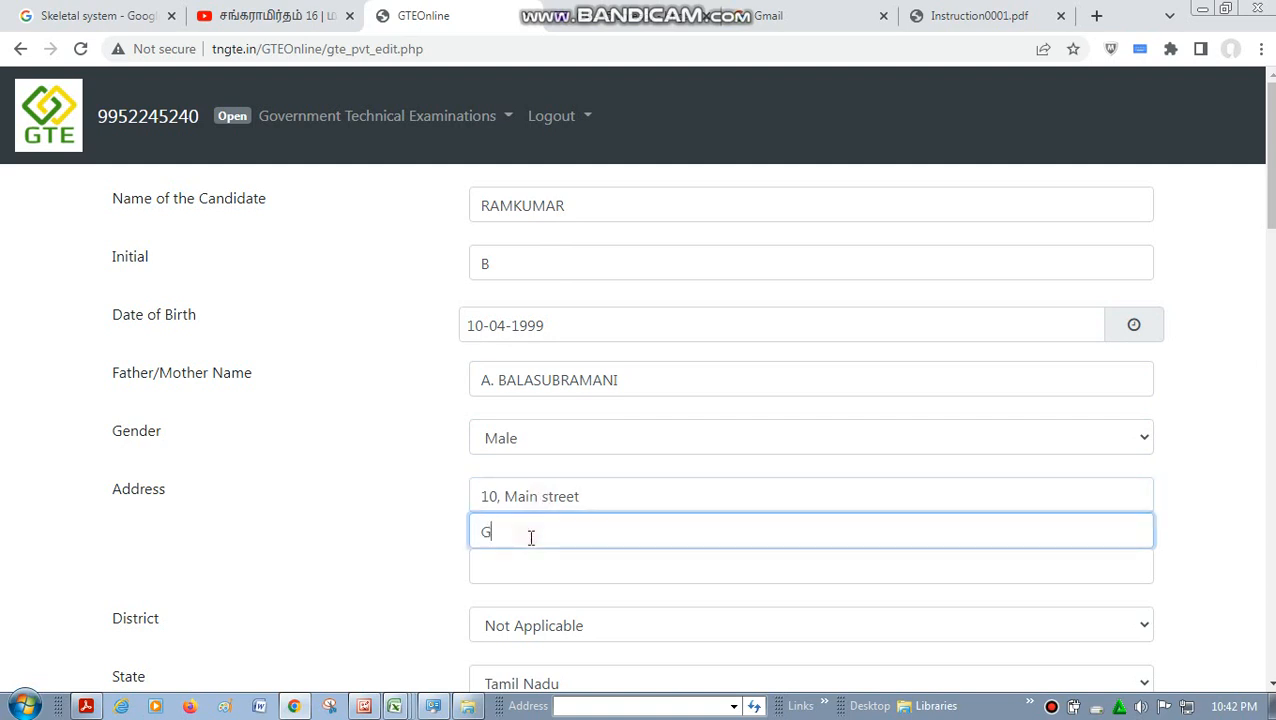
text(andhinagar)
click(528, 536)
click(523, 565)
text(Ma)
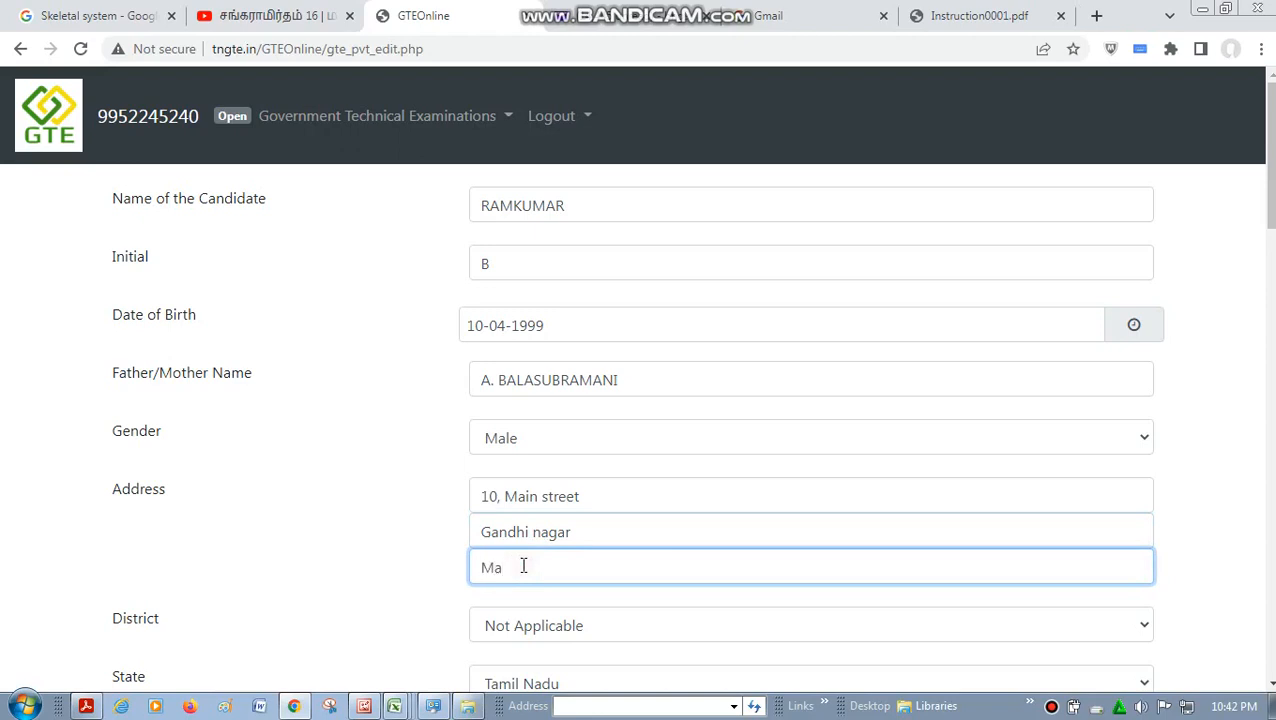
text(durai)
- Set the district to Madurai and keep Tamil Nadu as the state
click(1270, 684)
click(1272, 686)
click(1272, 686)
click(1272, 686)
click(1272, 686)
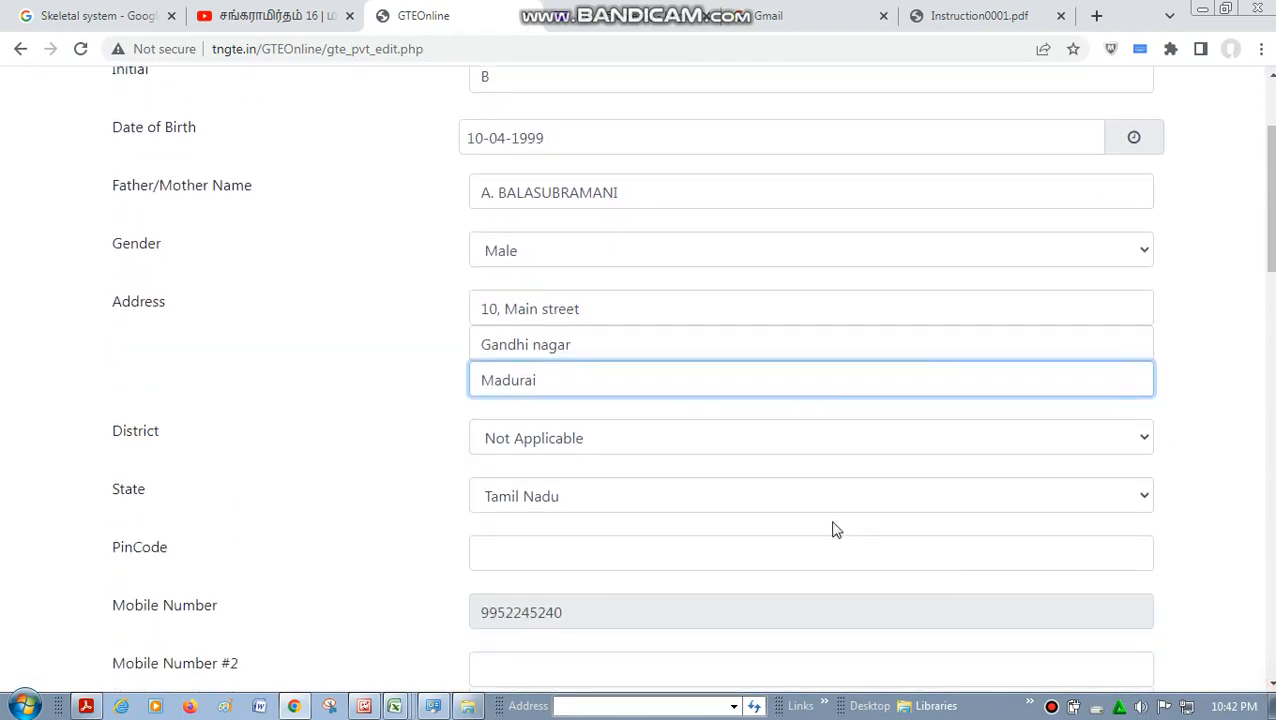
click(597, 440)
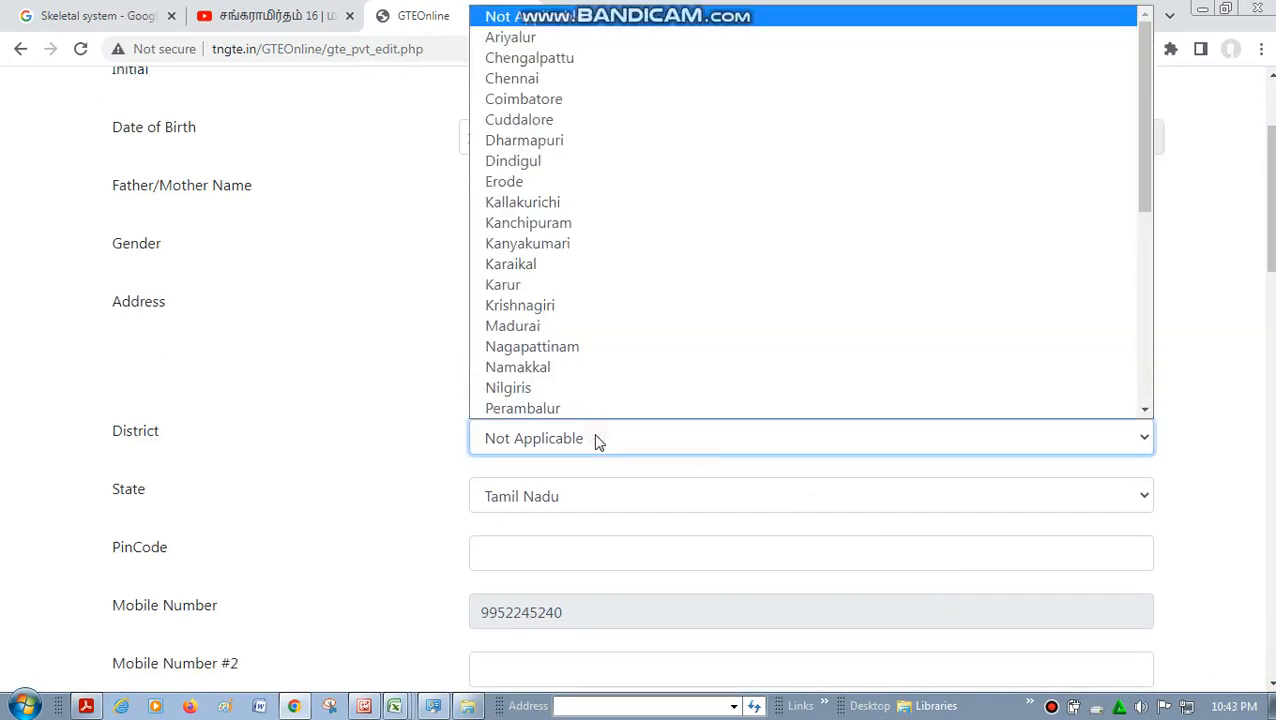
click(564, 325)
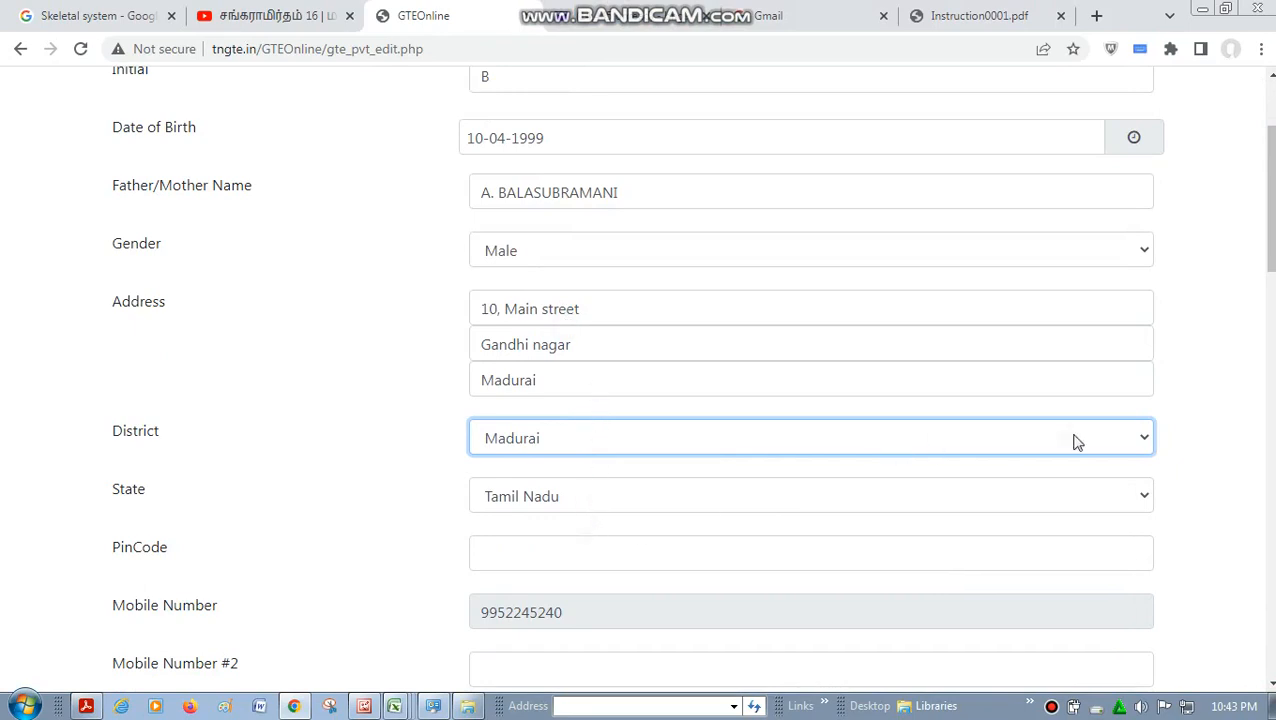
click(1113, 500)
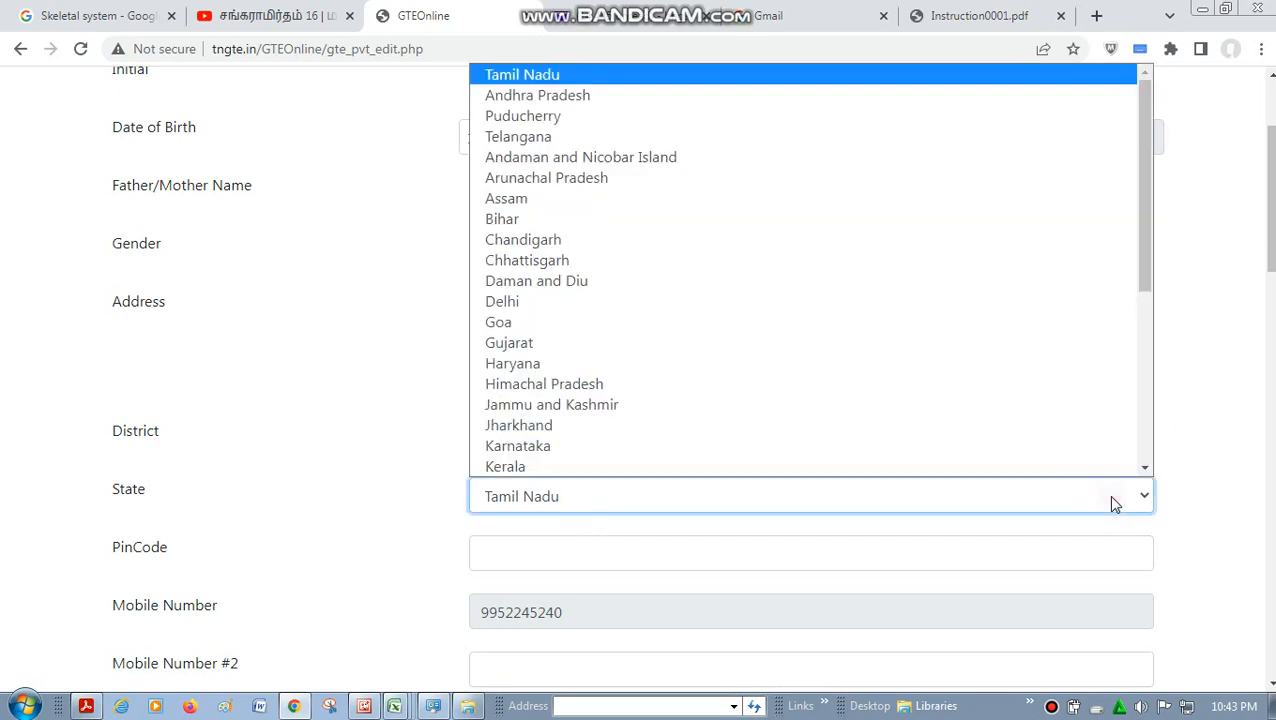
click(1222, 458)
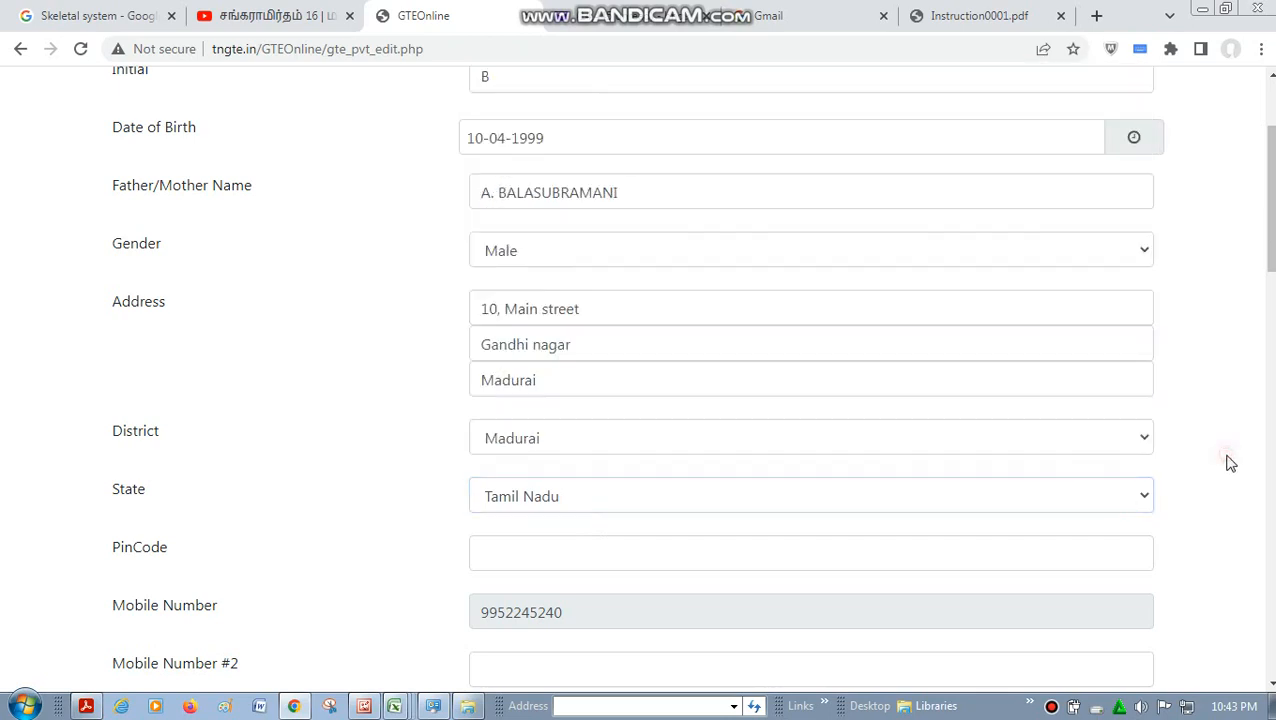
- Enter the postal code of the candidate's address in the PinCode field
click(710, 551)
text(6250)
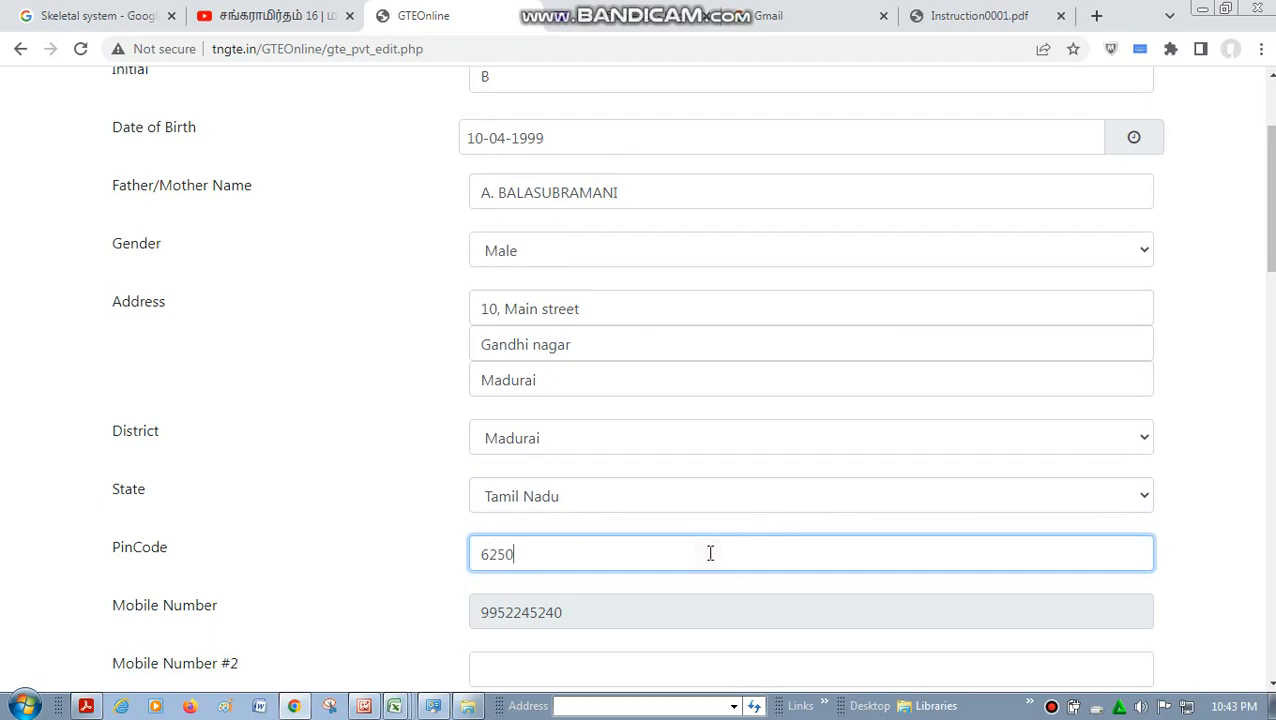
text(09)
- Enter the candidate's e-mail address in the E-mail ID field
click(1270, 685)
click(1271, 688)
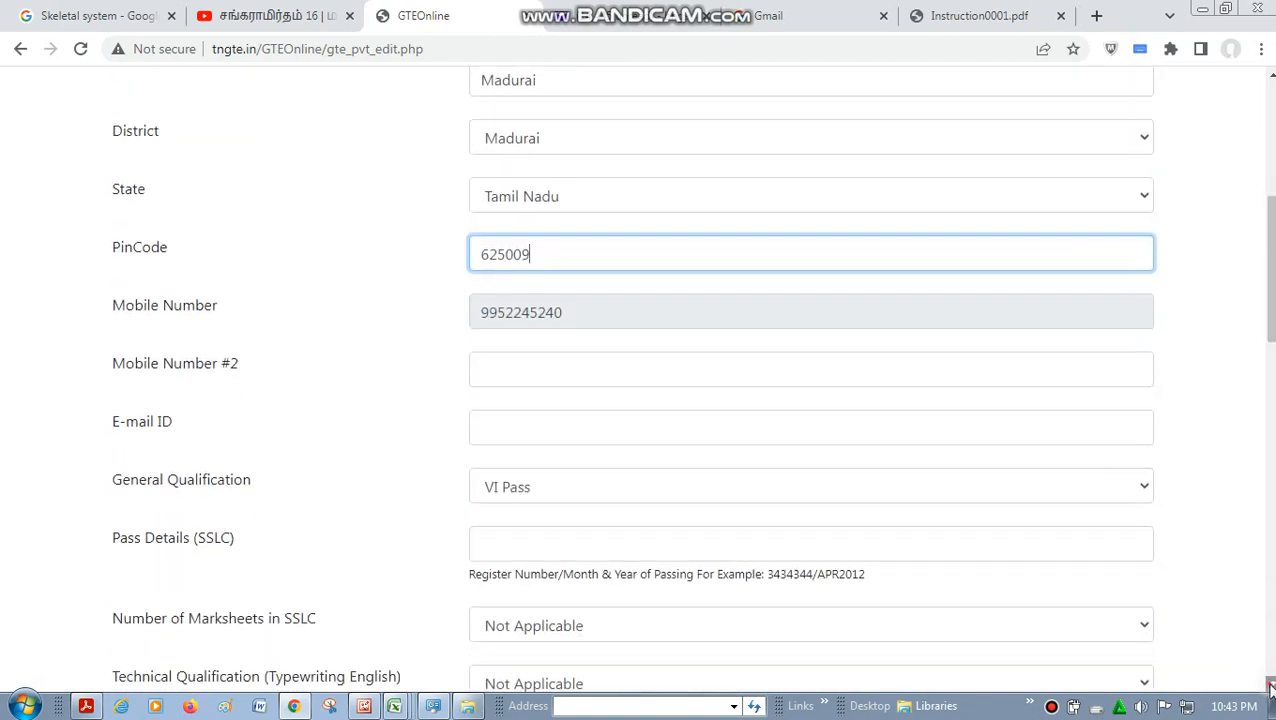
click(1271, 688)
click(1271, 688)
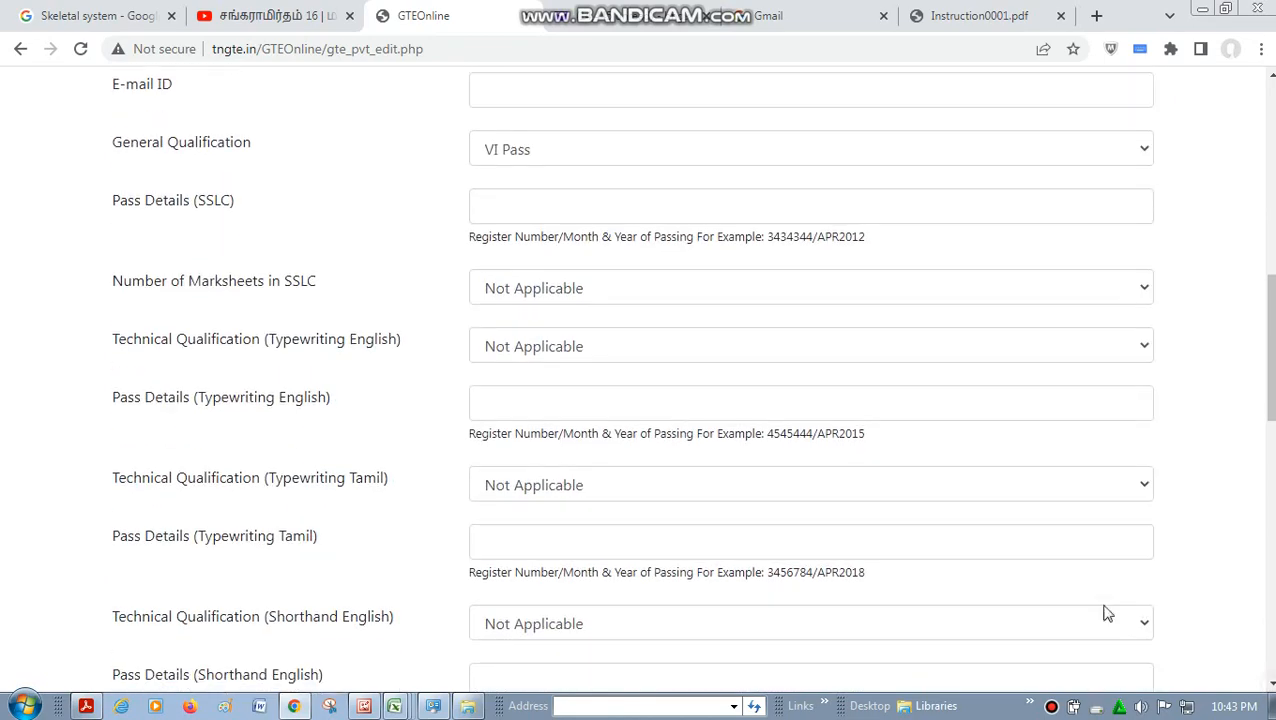
click(533, 90)
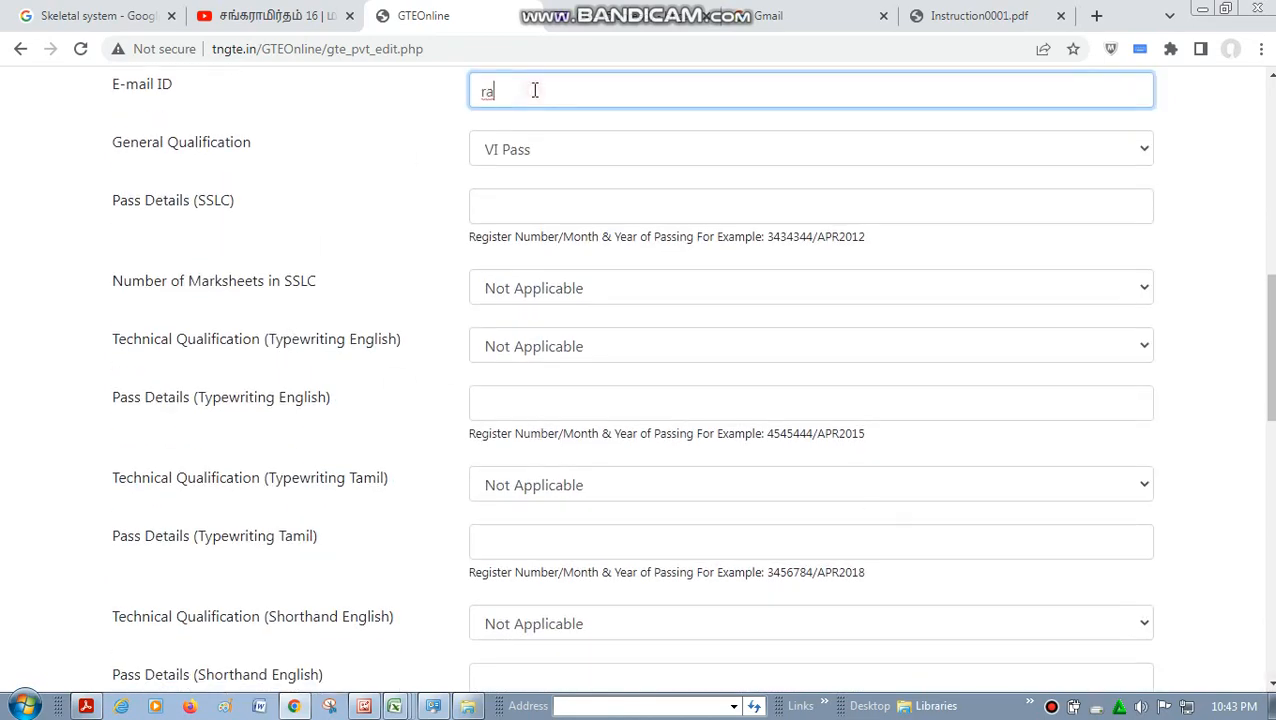
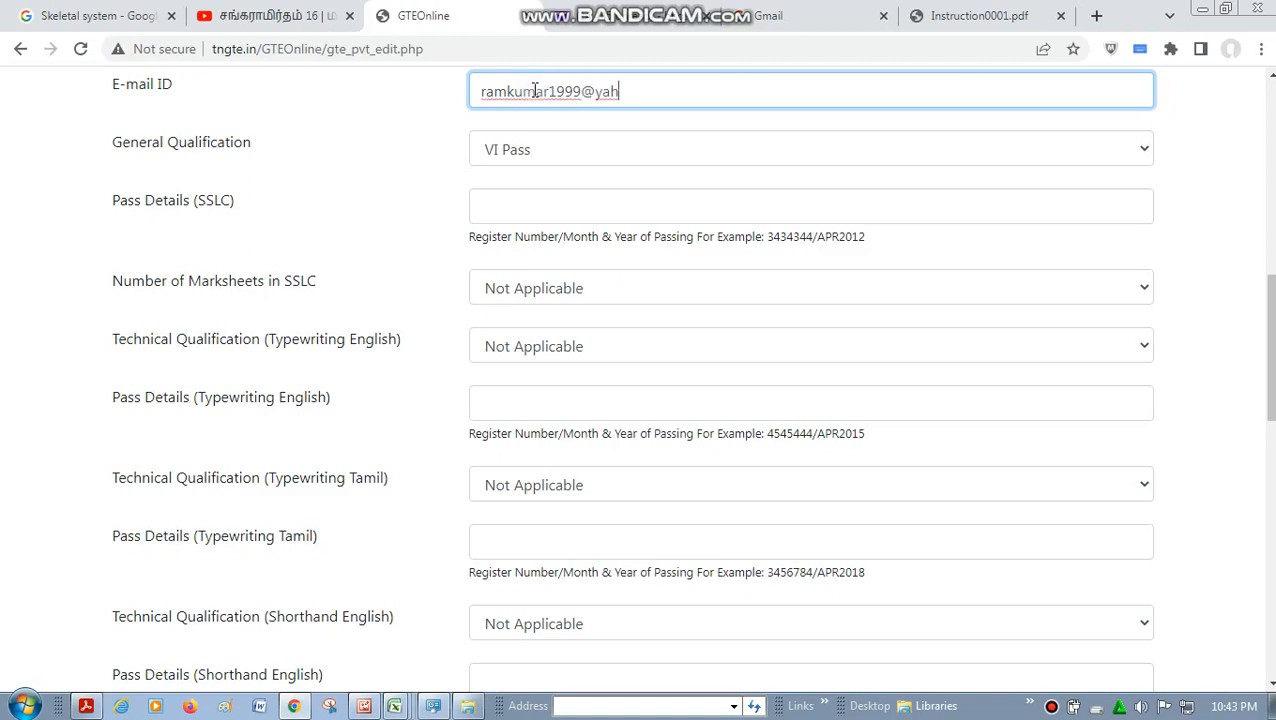
- Set the general qualification to SSLC Pass and enter the SSLC register number followed by MAR2014 as the passing month and year
click(584, 149)
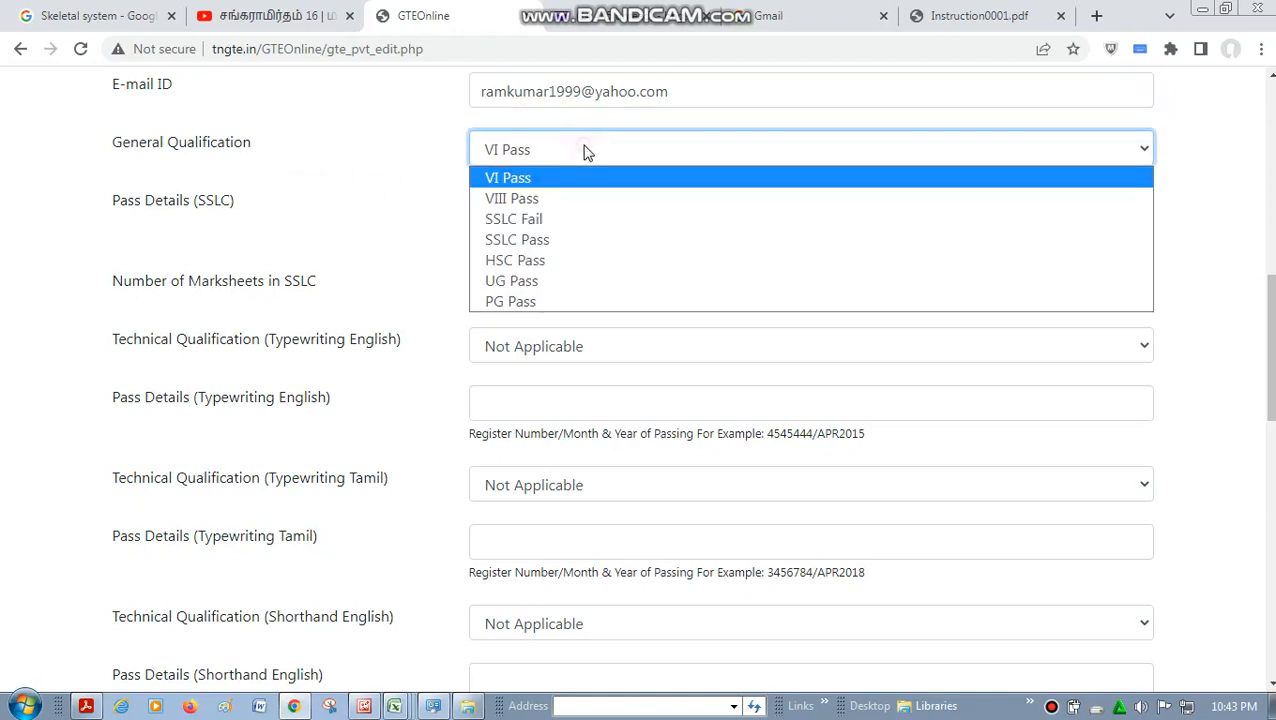
click(615, 240)
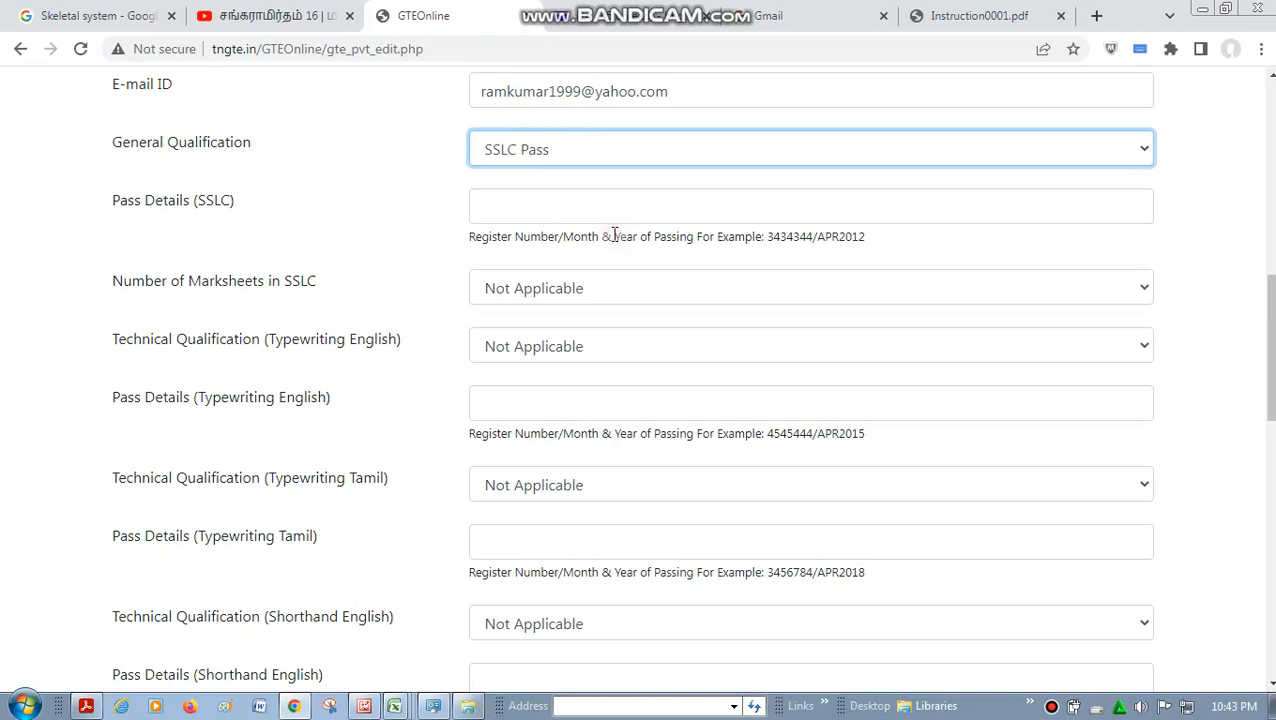
click(561, 208)
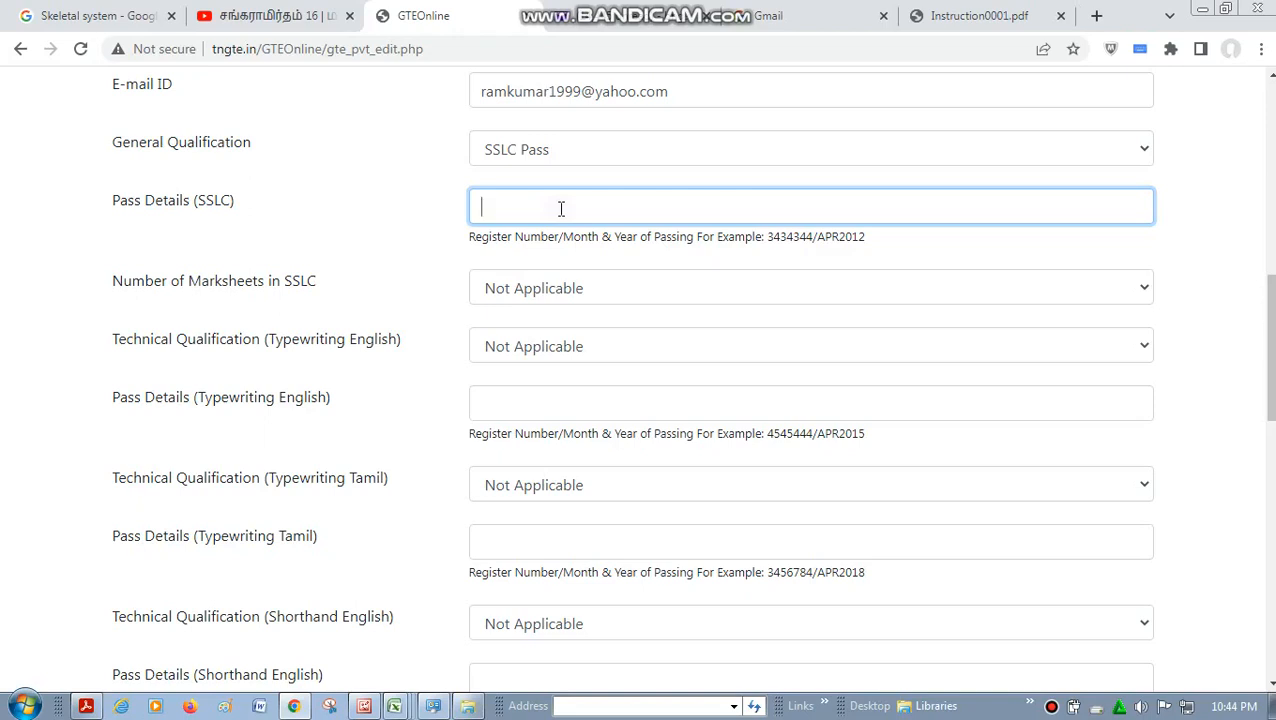
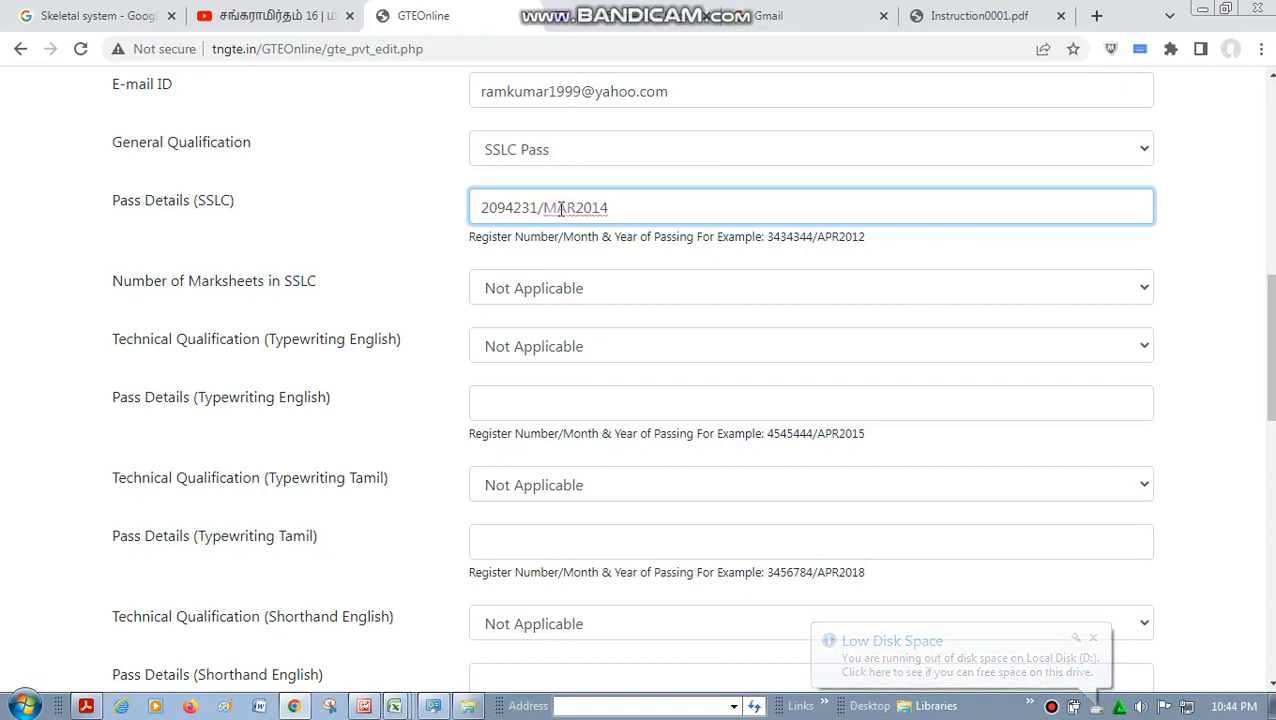
- Set the number of marksheets in SSLC to 1
click(598, 290)
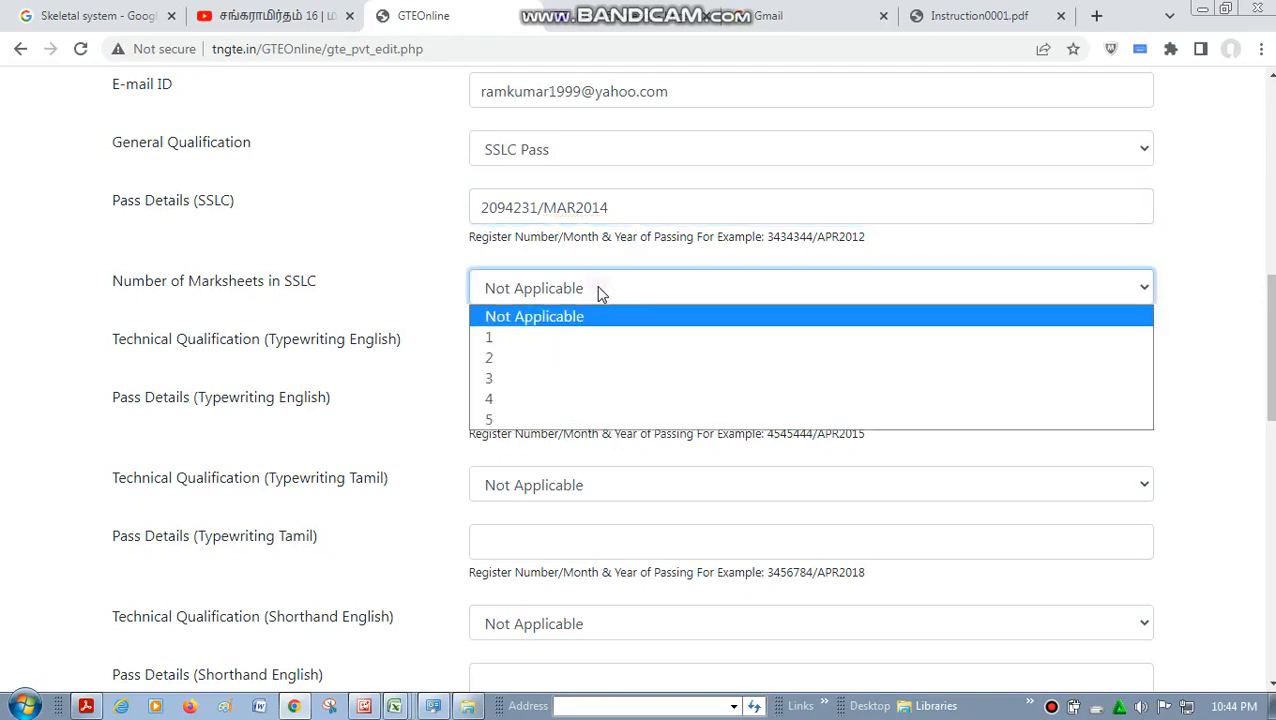
click(598, 338)
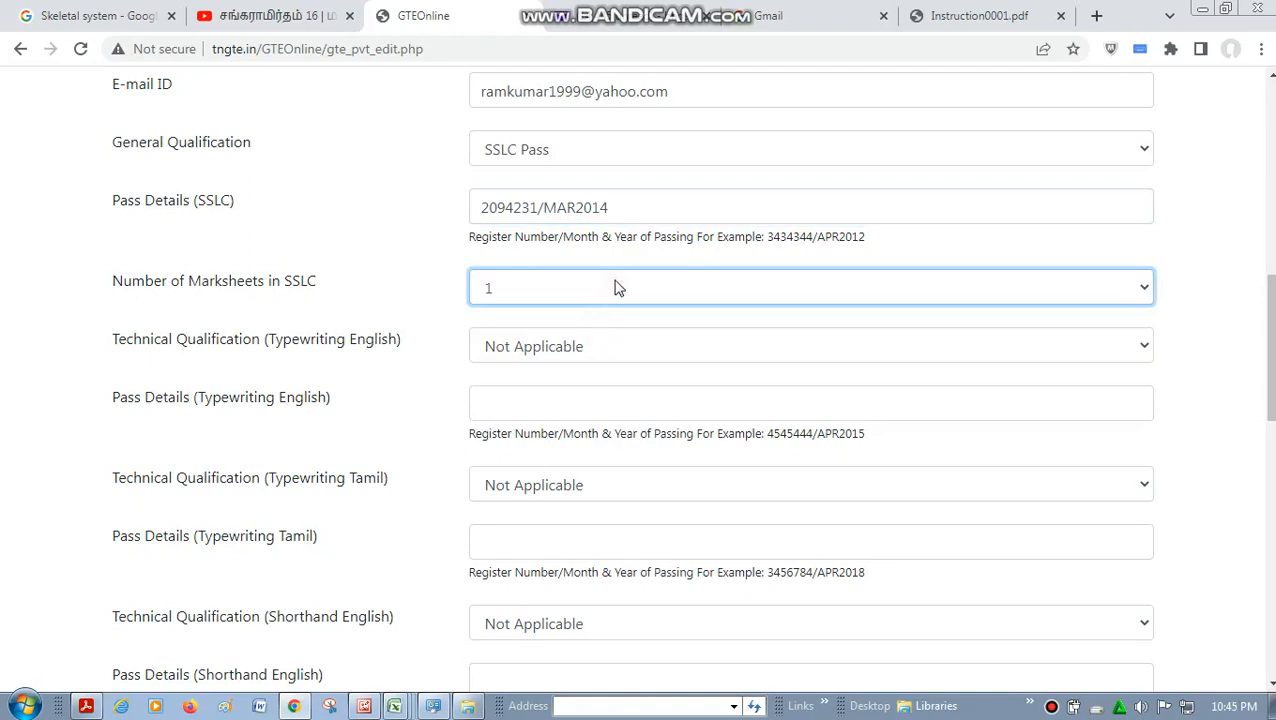
click(615, 288)
click(628, 356)
click(615, 288)
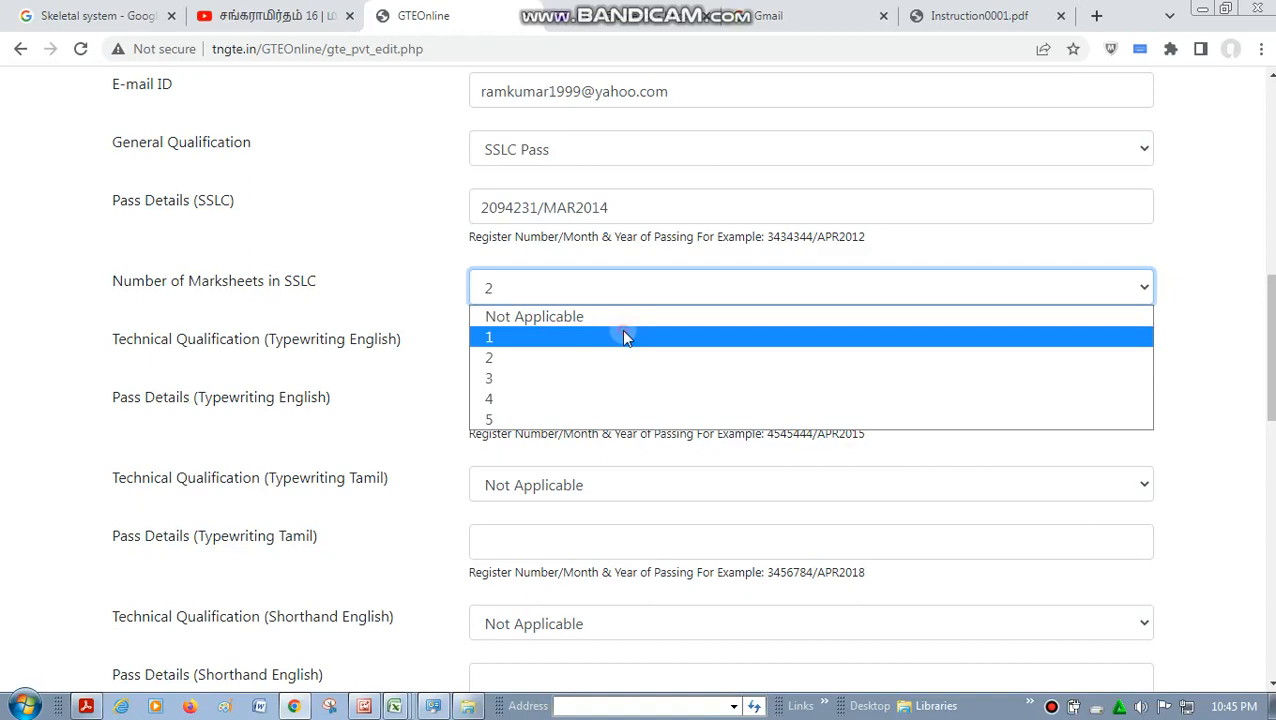
click(623, 338)
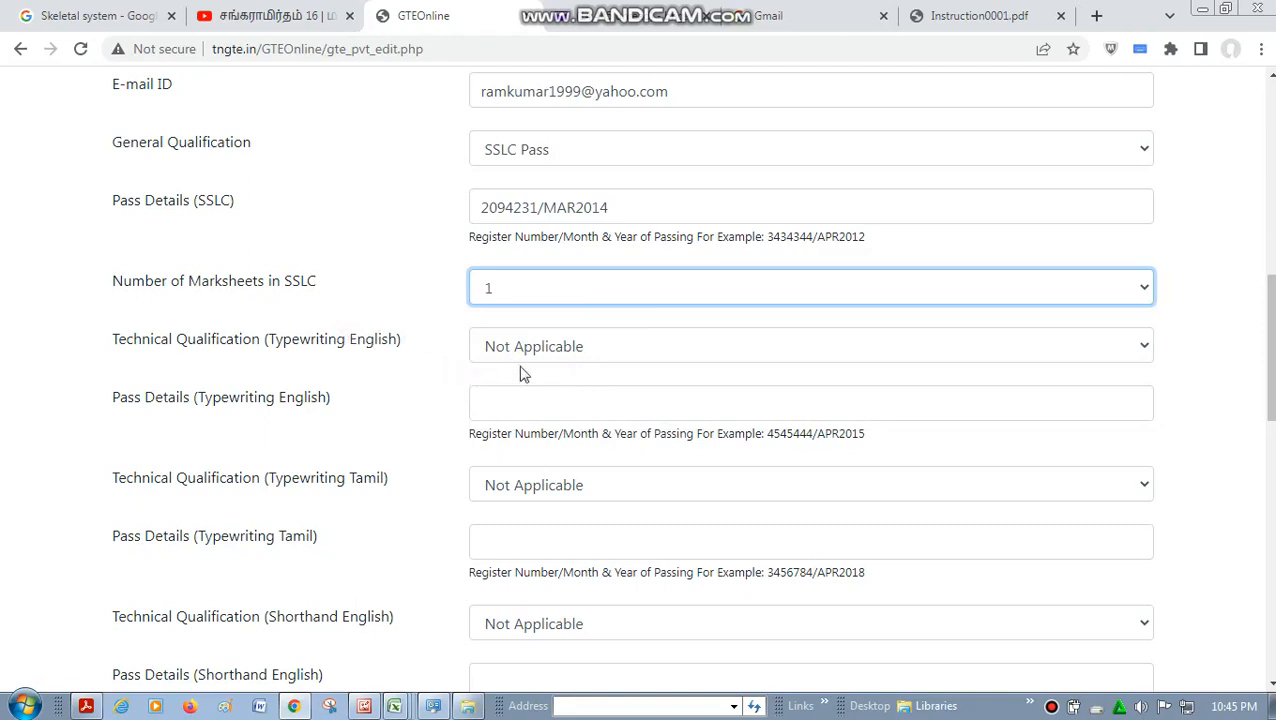
- Set the Typewriting English technical qualification to Typewriting English Junior
click(630, 350)
click(631, 376)
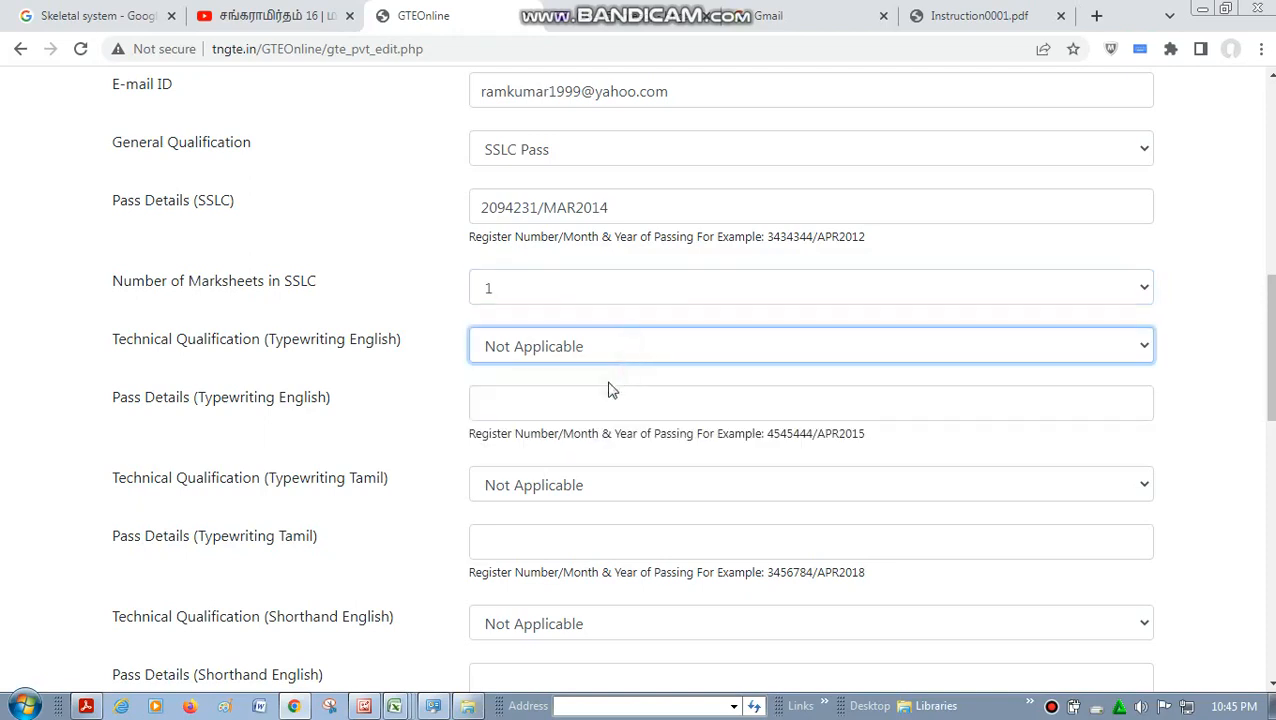
click(533, 350)
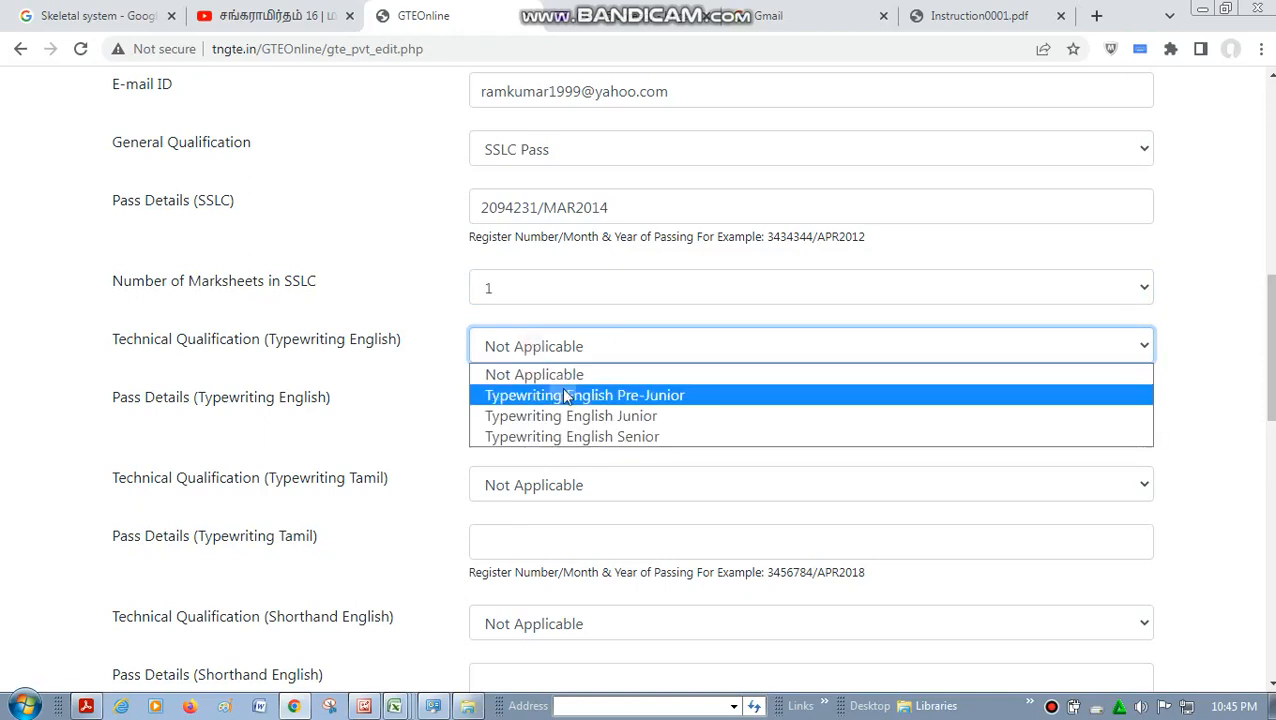
click(662, 416)
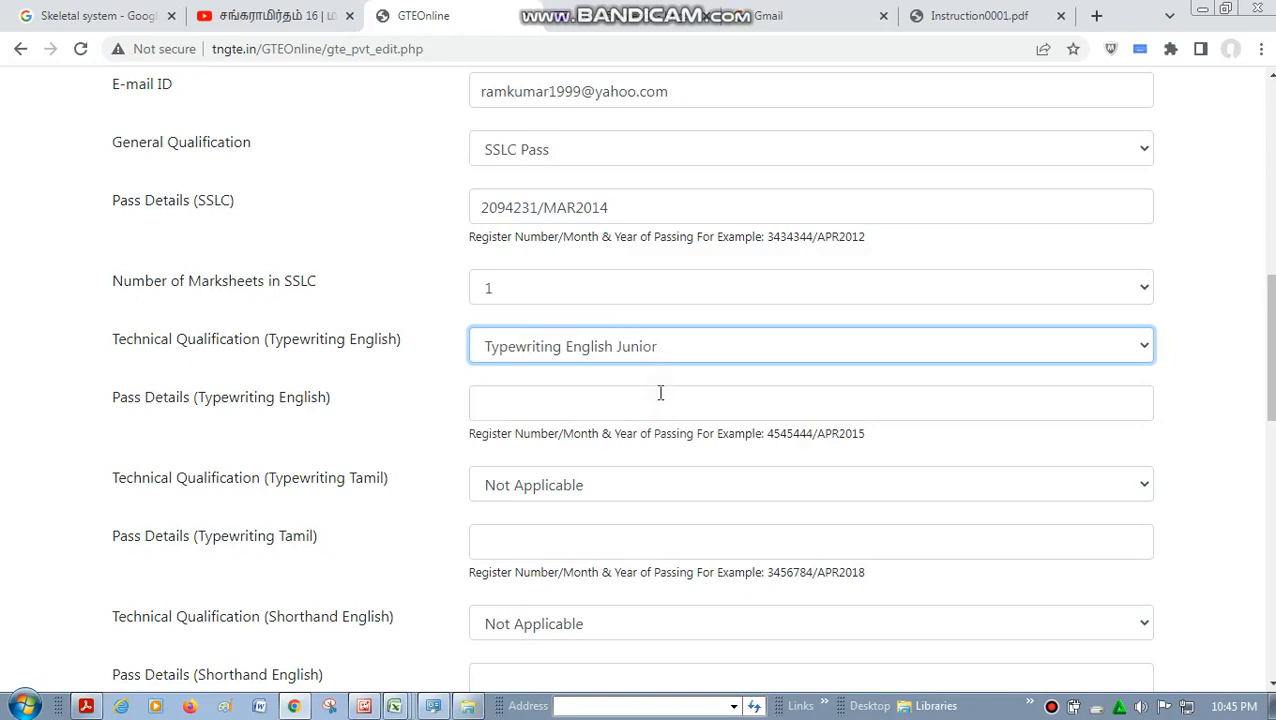
- Enter a register number followed by /AUG2012 as the Typewriting English pass details, and clear the field again
click(660, 393)
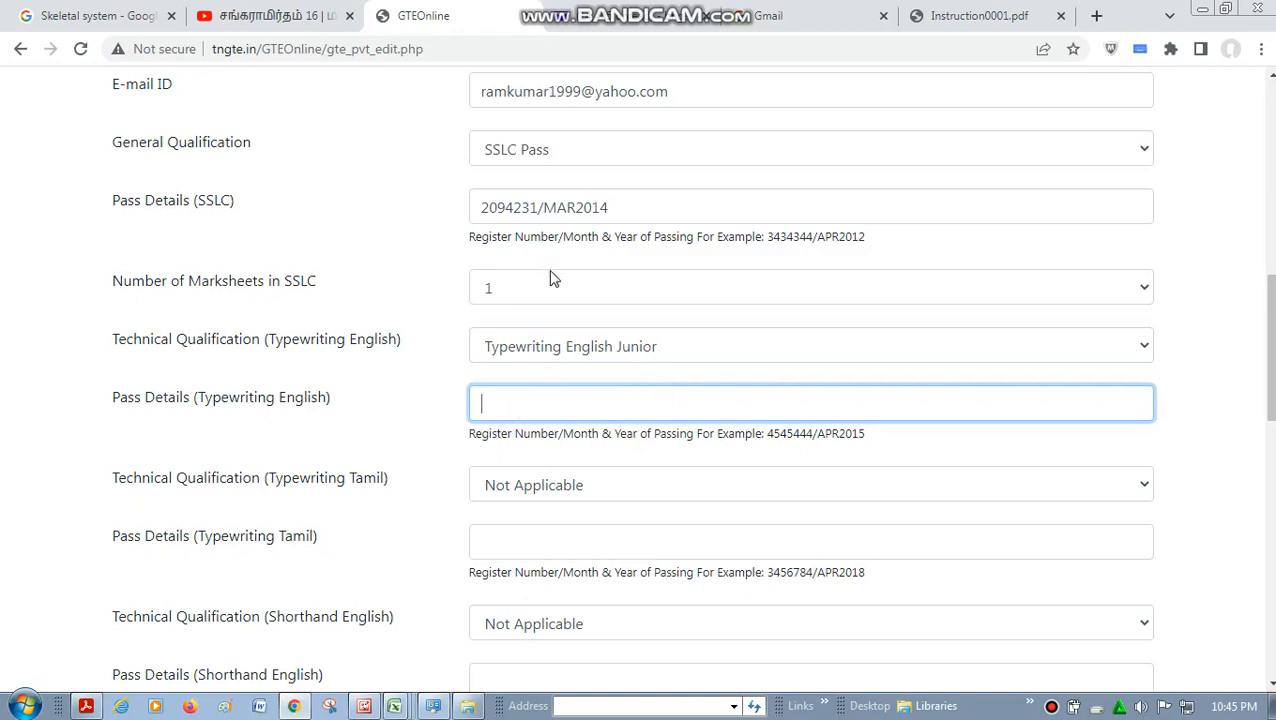
drag(470, 237, 515, 237)
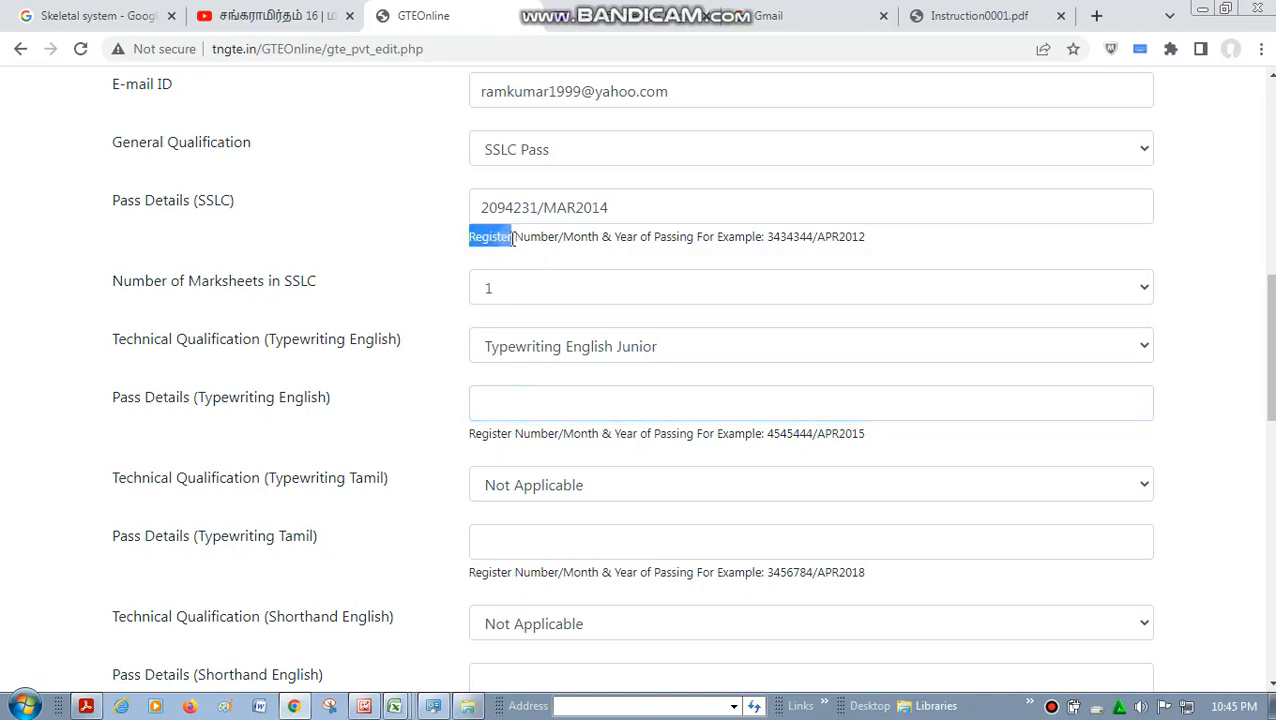
click(483, 400)
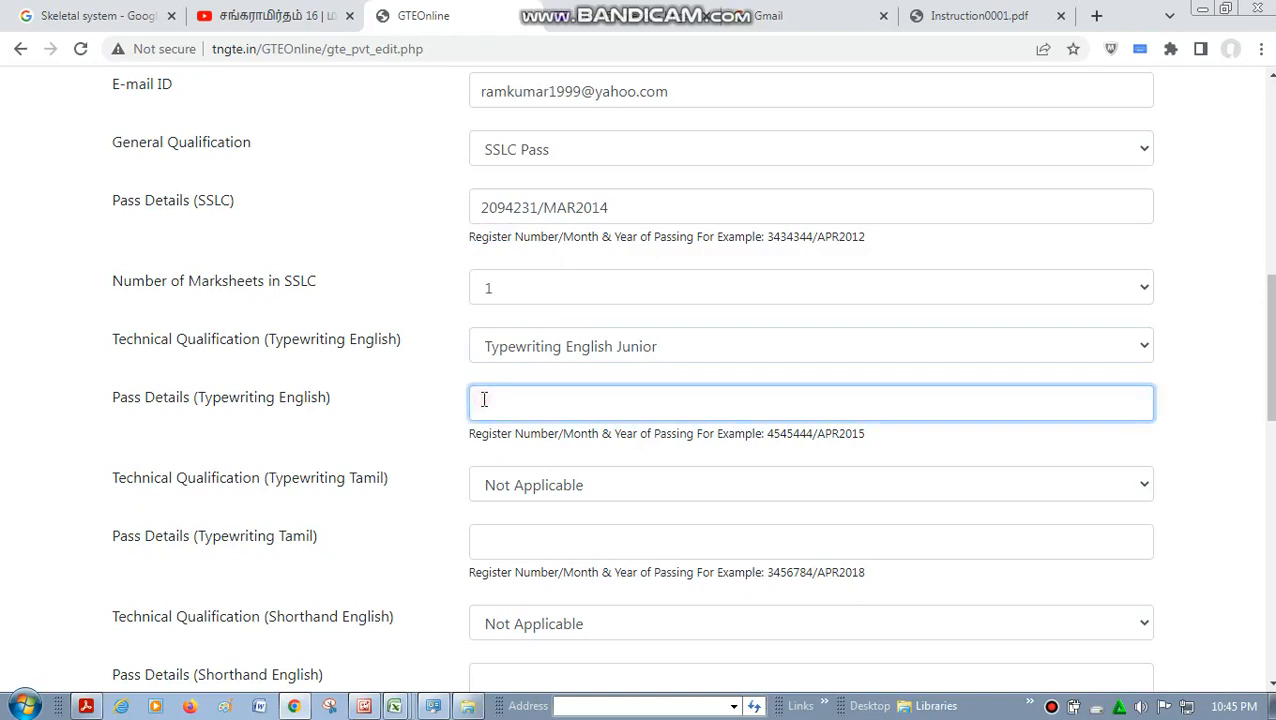
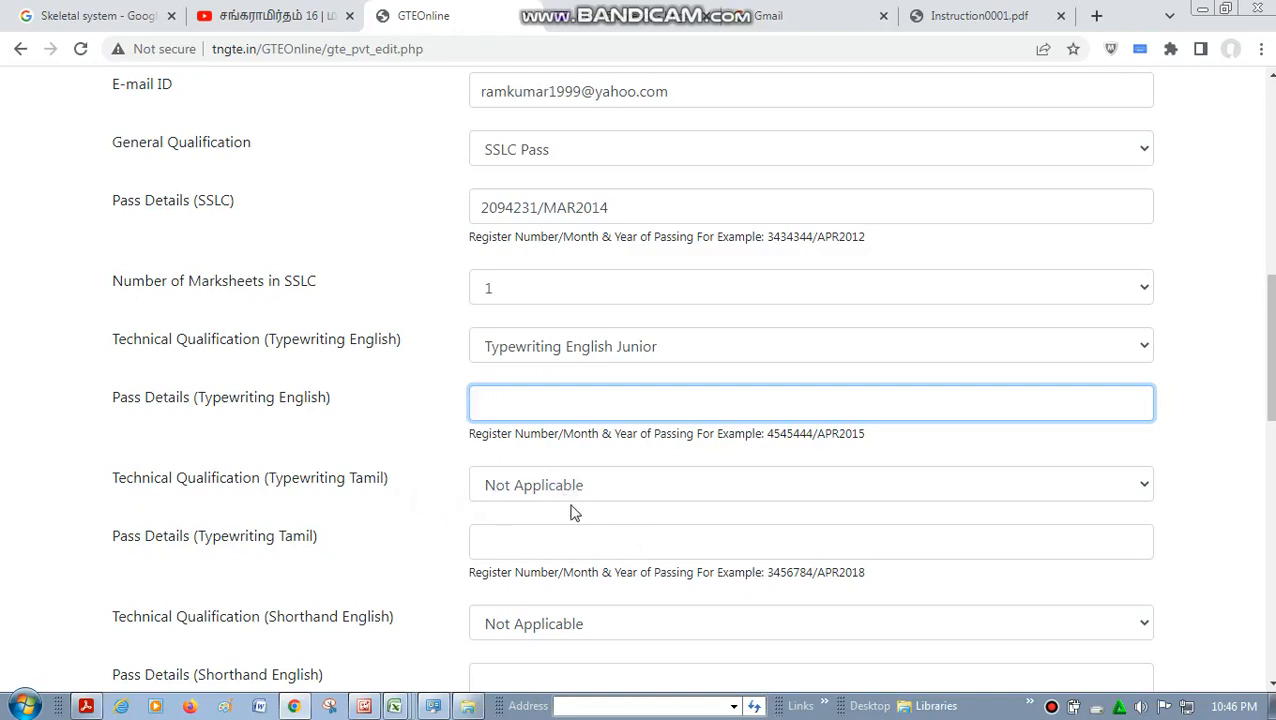
- Try Shorthand English Junior, Intermediate and Senior as the Shorthand English technical qualification, and reset it to Not Applicable
click(570, 547)
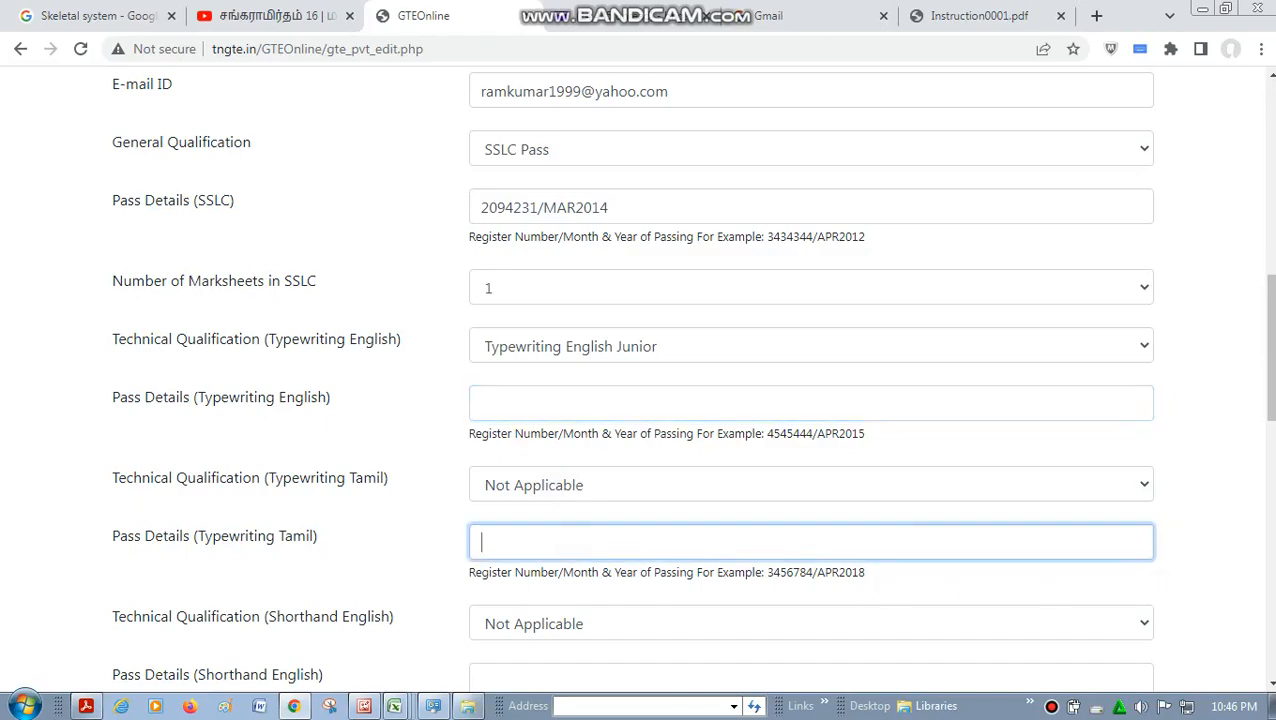
click(1272, 686)
click(1272, 686)
click(1272, 686)
click(1272, 686)
click(1272, 686)
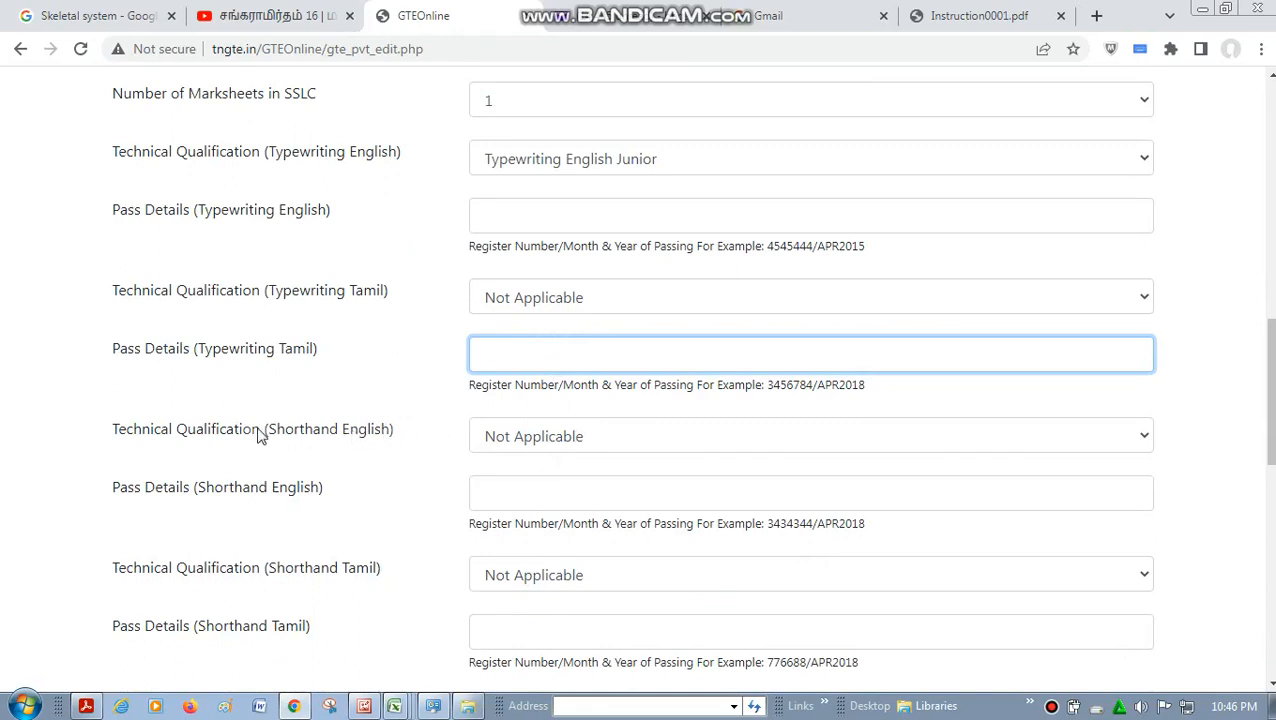
click(555, 440)
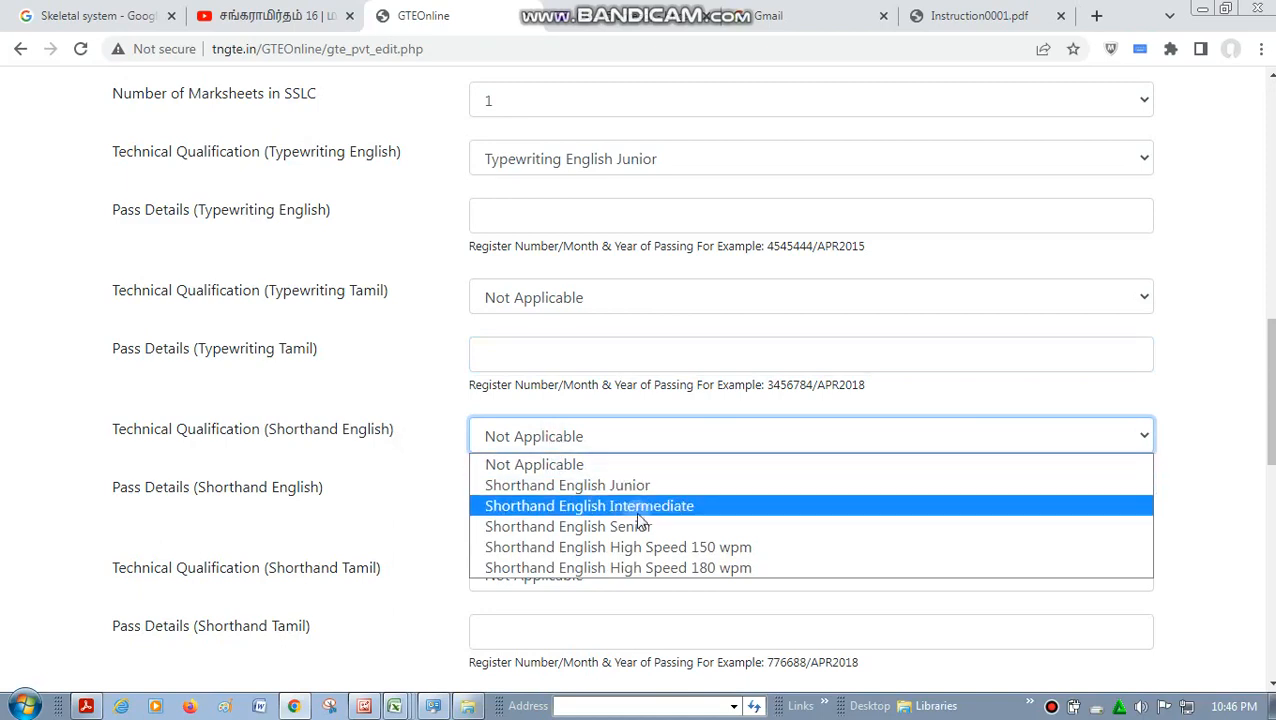
click(620, 472)
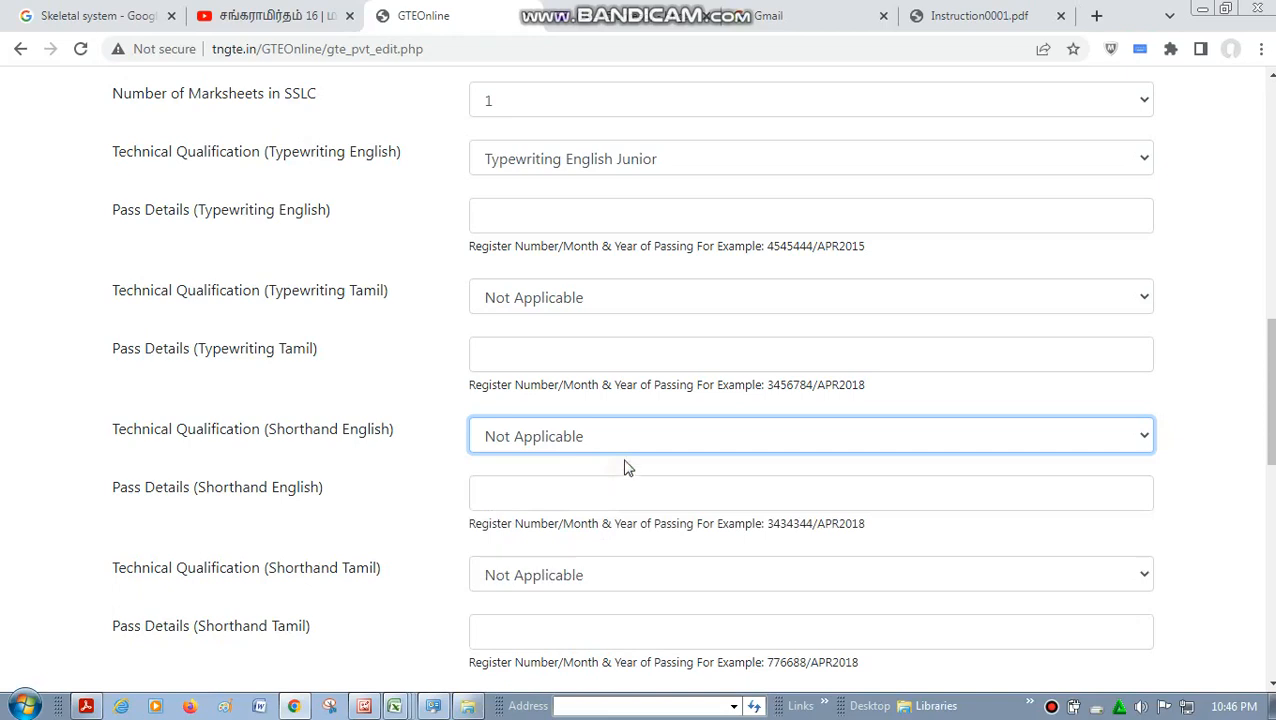
click(624, 438)
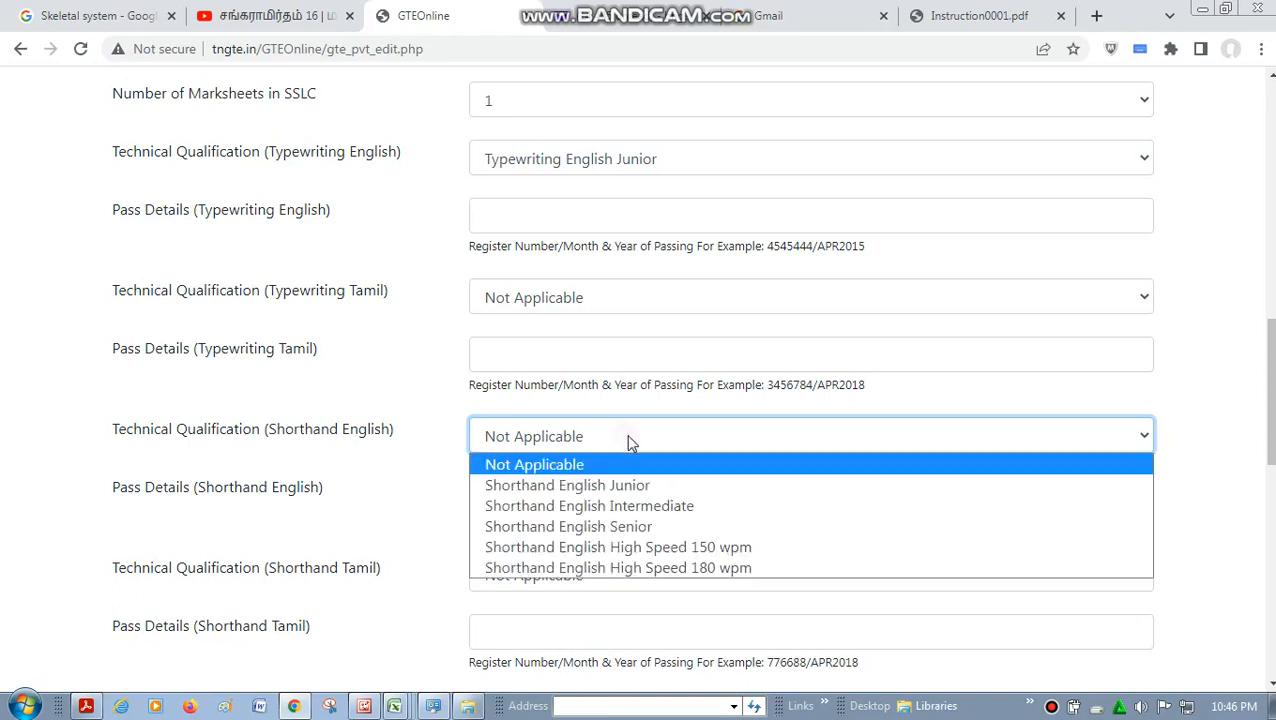
click(648, 486)
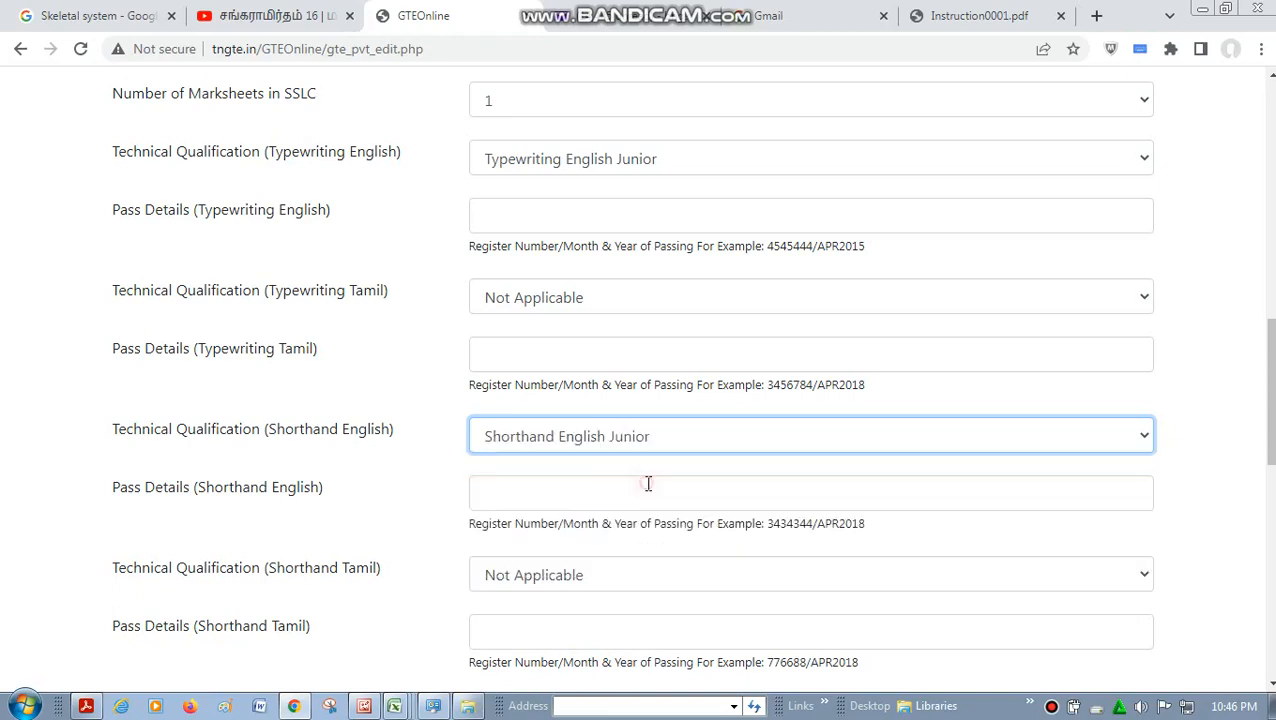
click(646, 434)
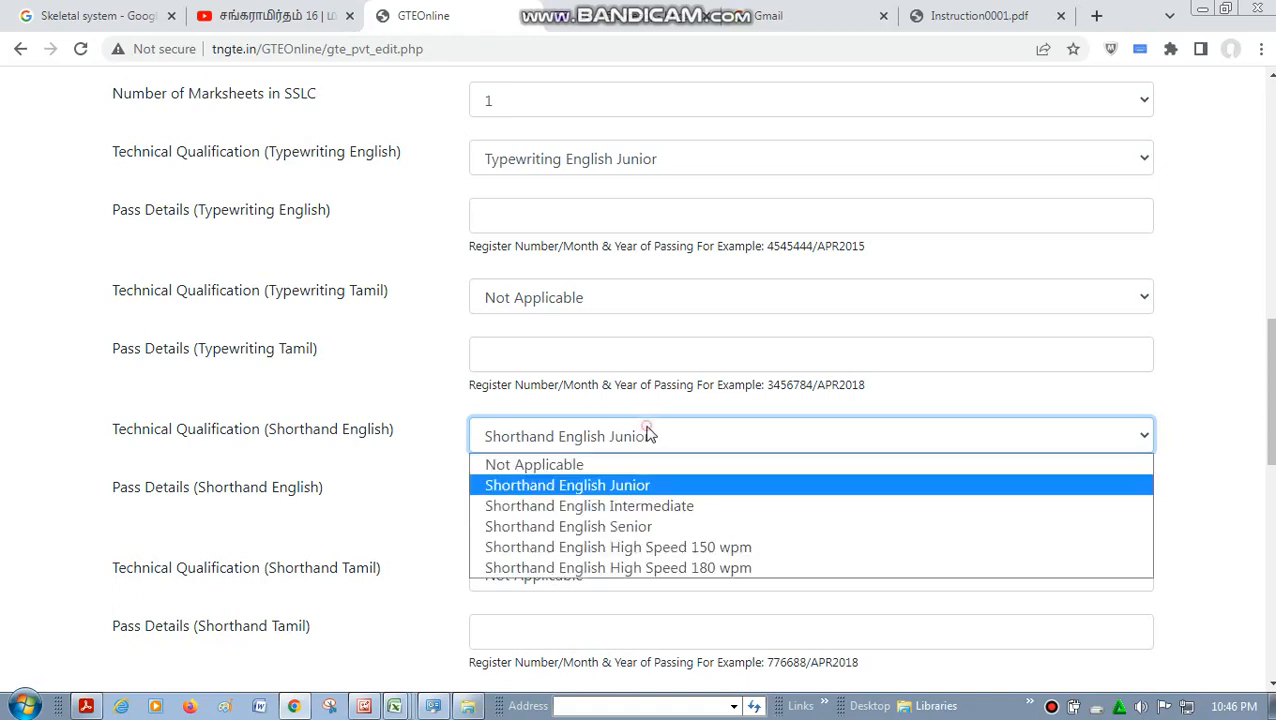
click(705, 510)
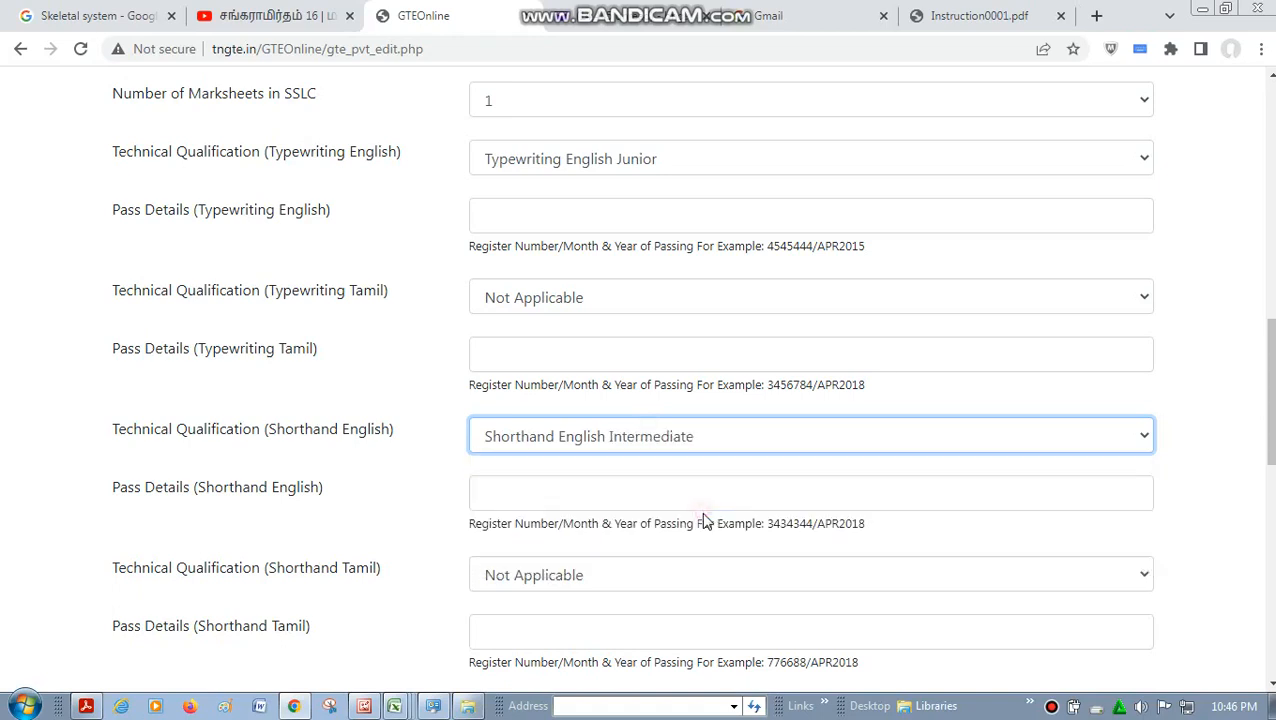
click(713, 450)
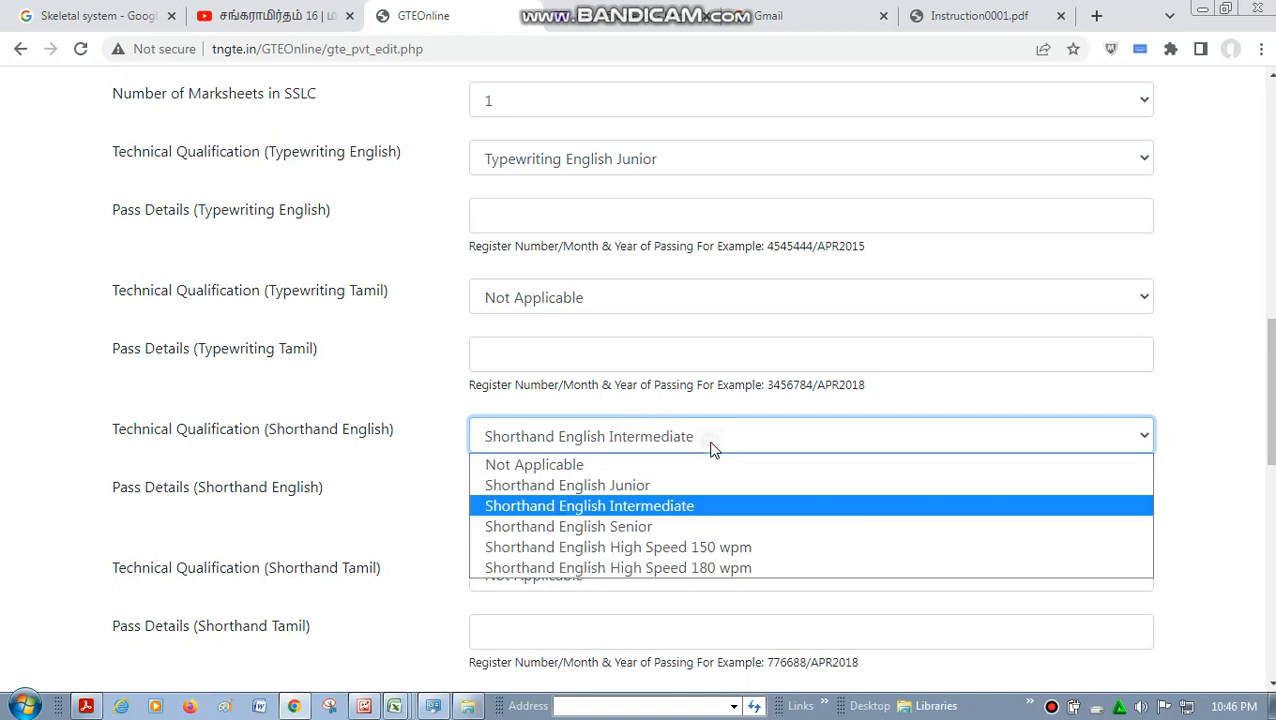
click(717, 527)
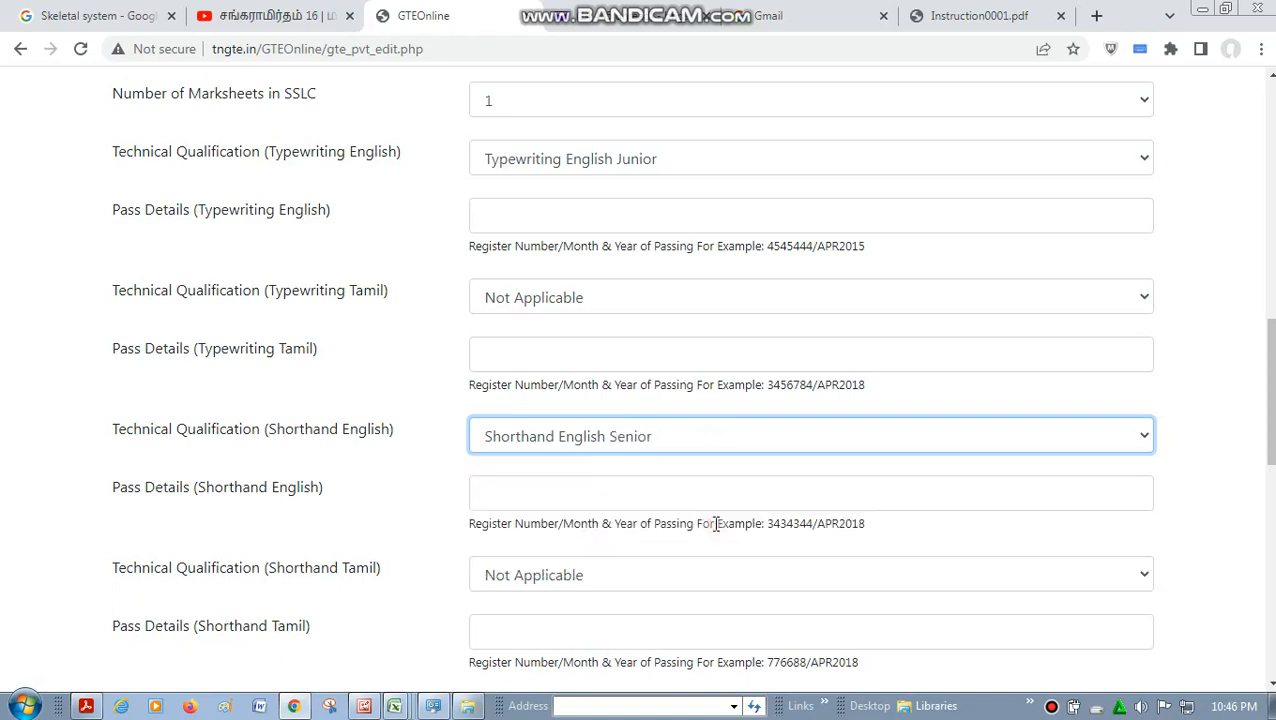
click(672, 437)
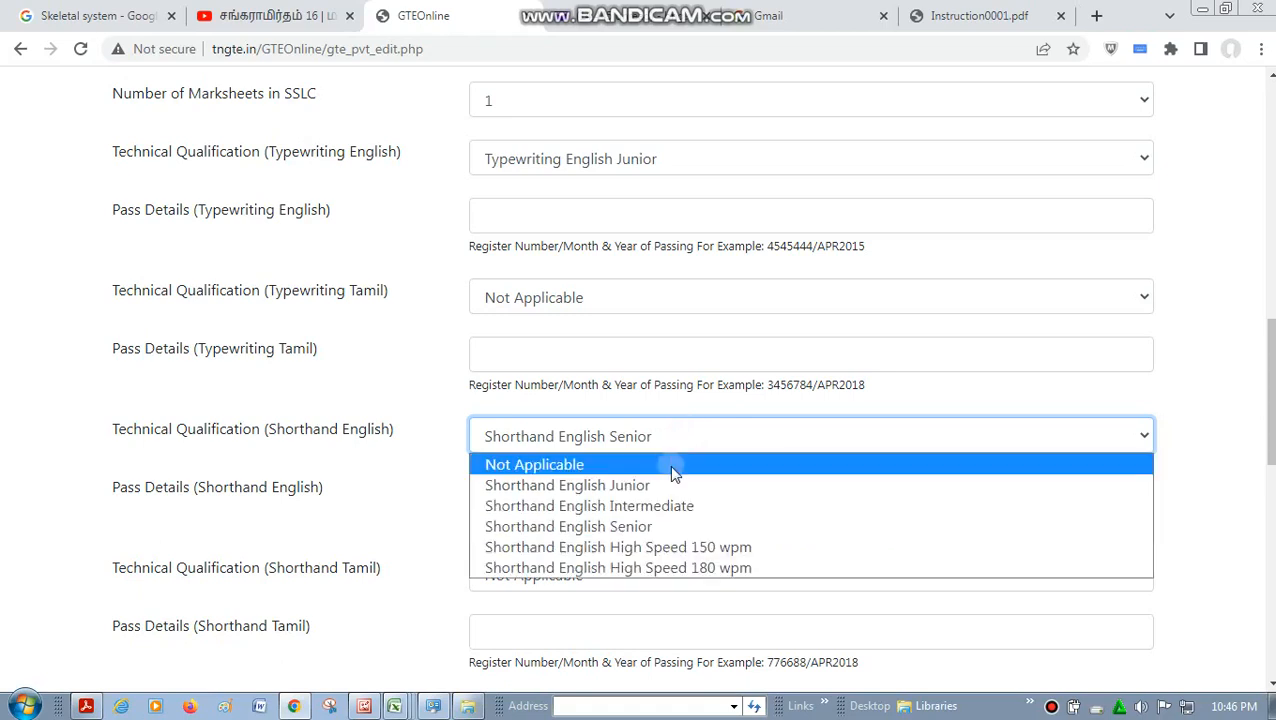
click(675, 465)
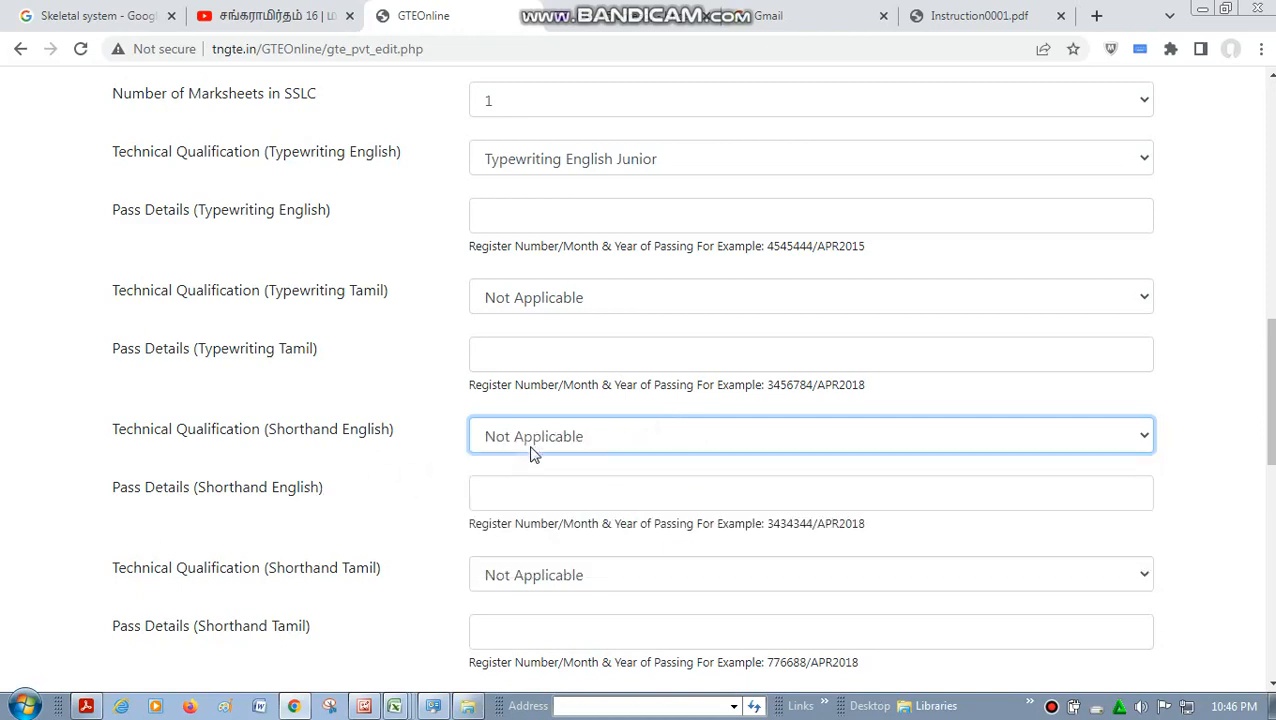
- Enter a register number followed by /FEB2018 as the Shorthand English pass details, and clear the field, keeping the qualification Not Applicable
click(519, 483)
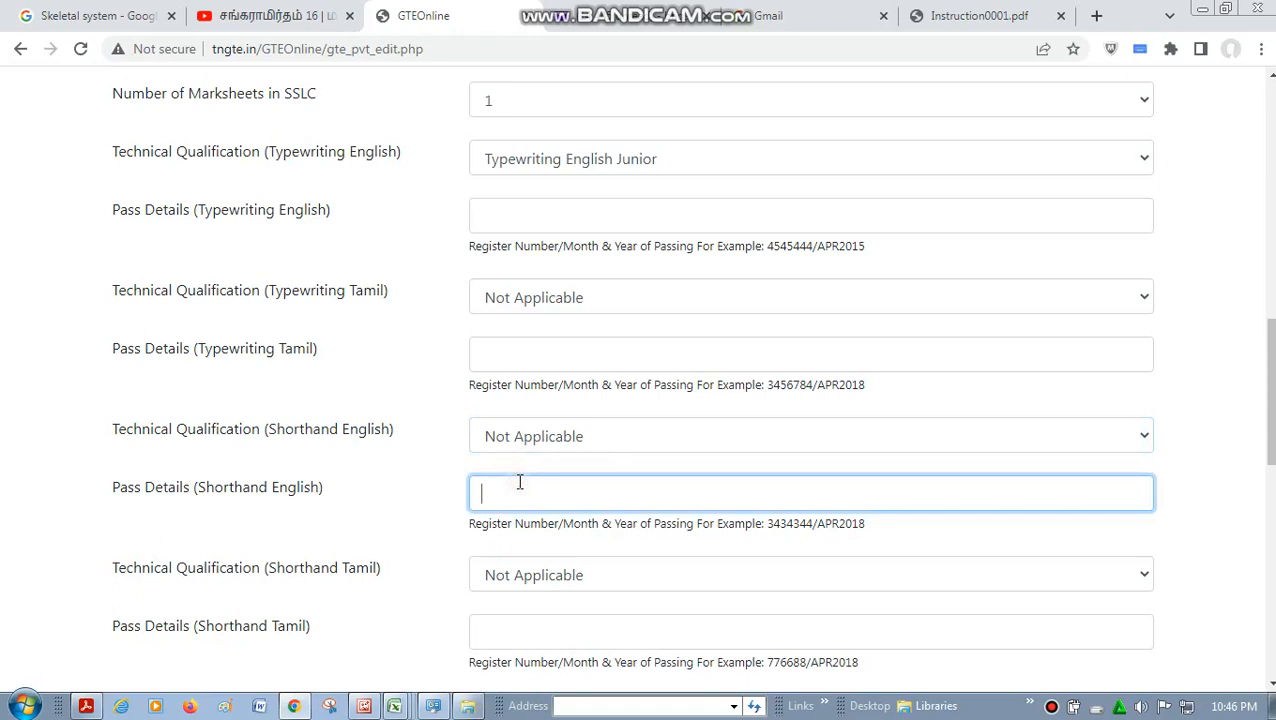
click(607, 437)
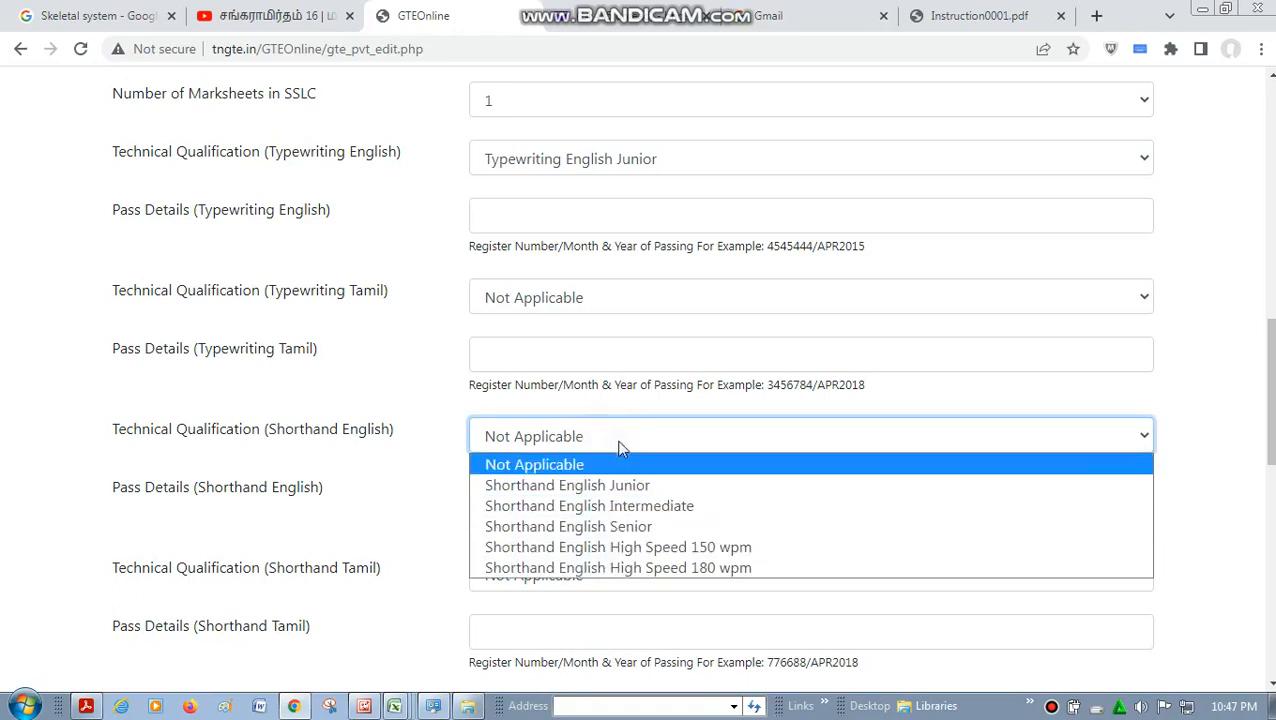
click(619, 470)
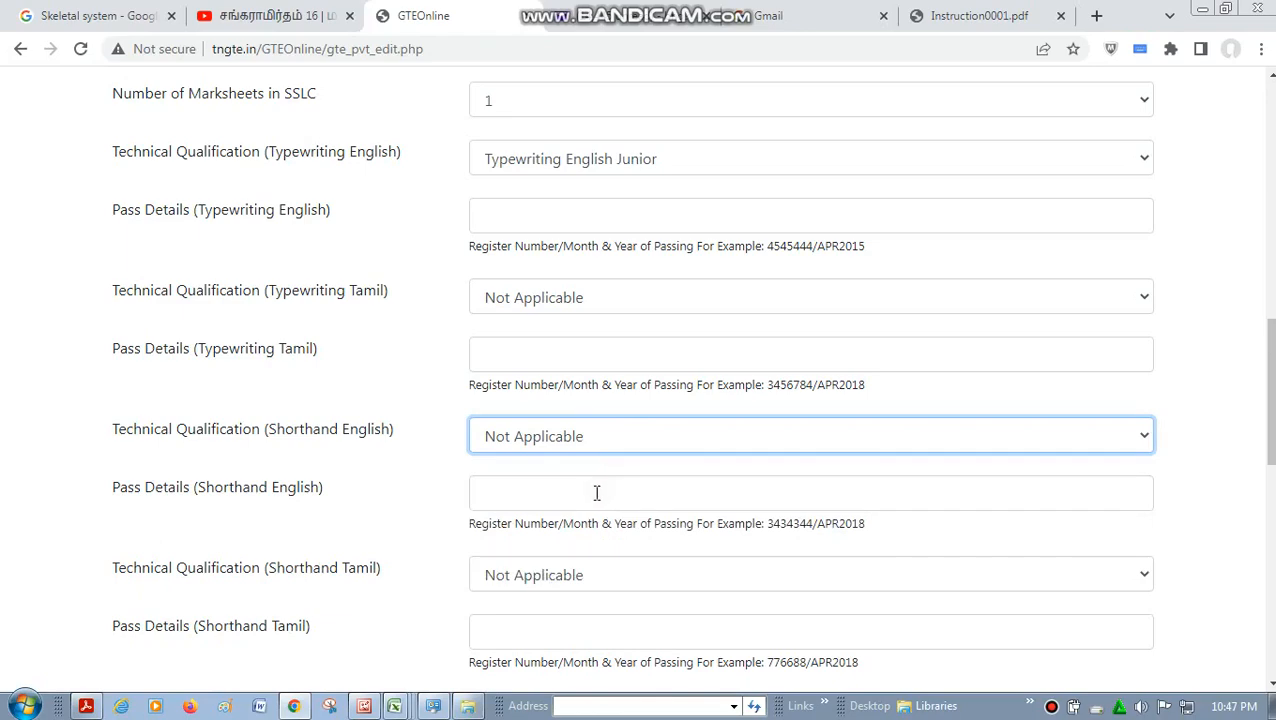
click(595, 492)
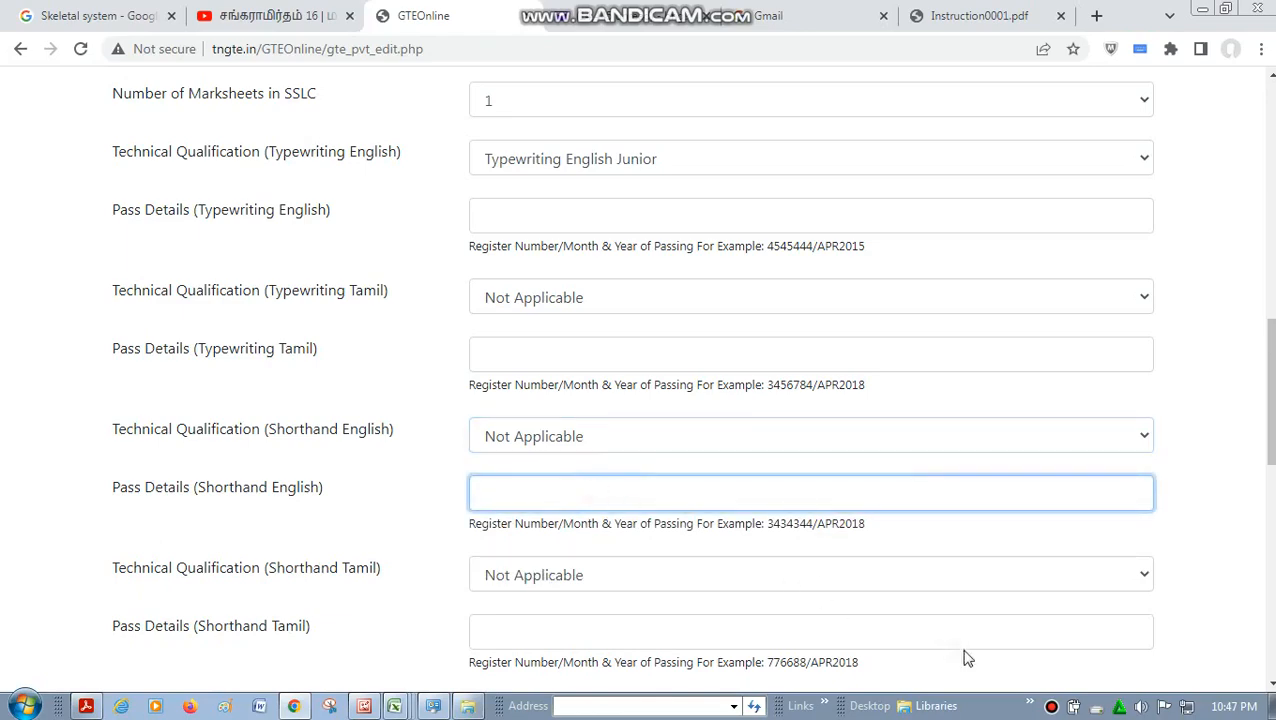
- Set the Shorthand Tamil technical qualification to Not Applicable and leave its pass details empty
scroll(1272, 684, down, 3)
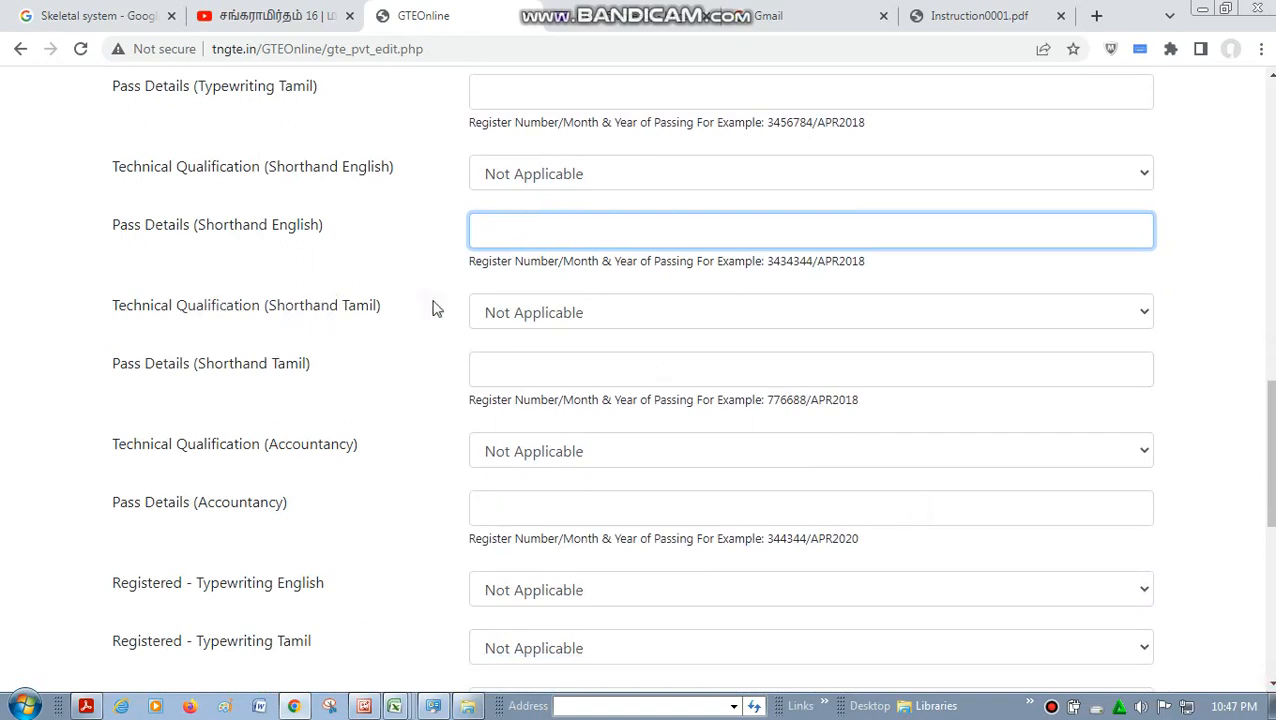
click(558, 316)
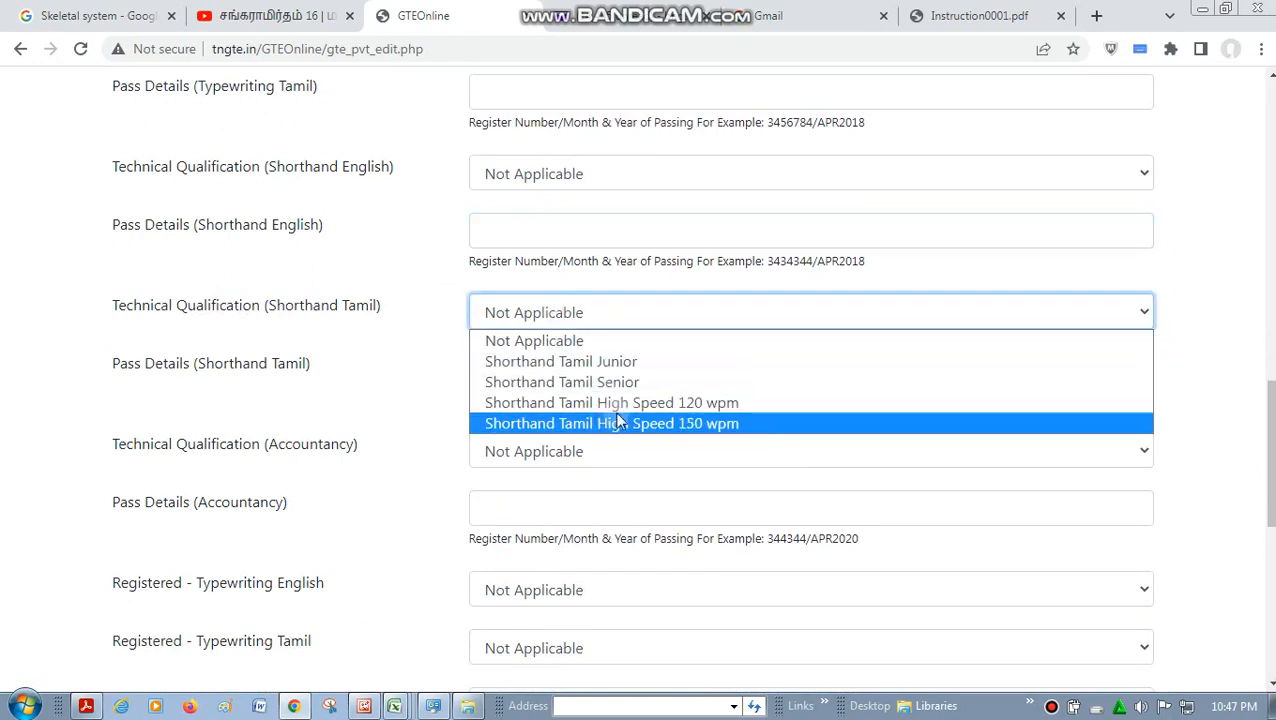
click(590, 348)
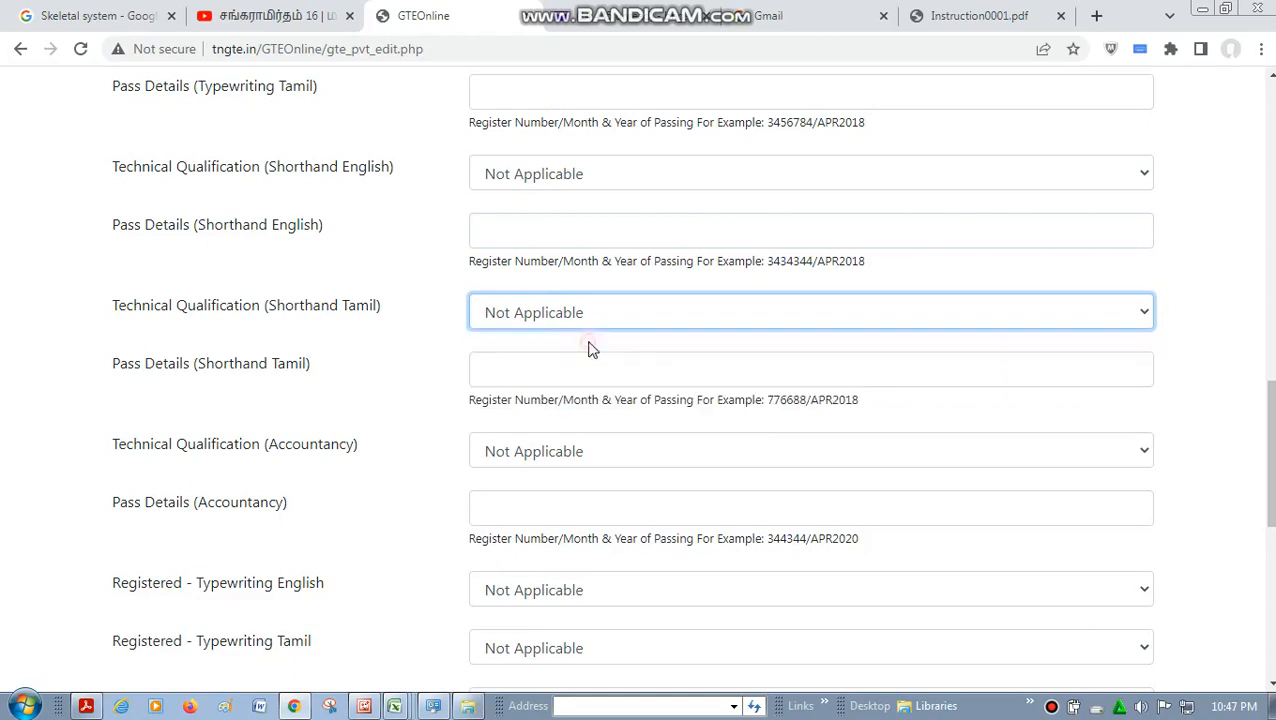
click(568, 369)
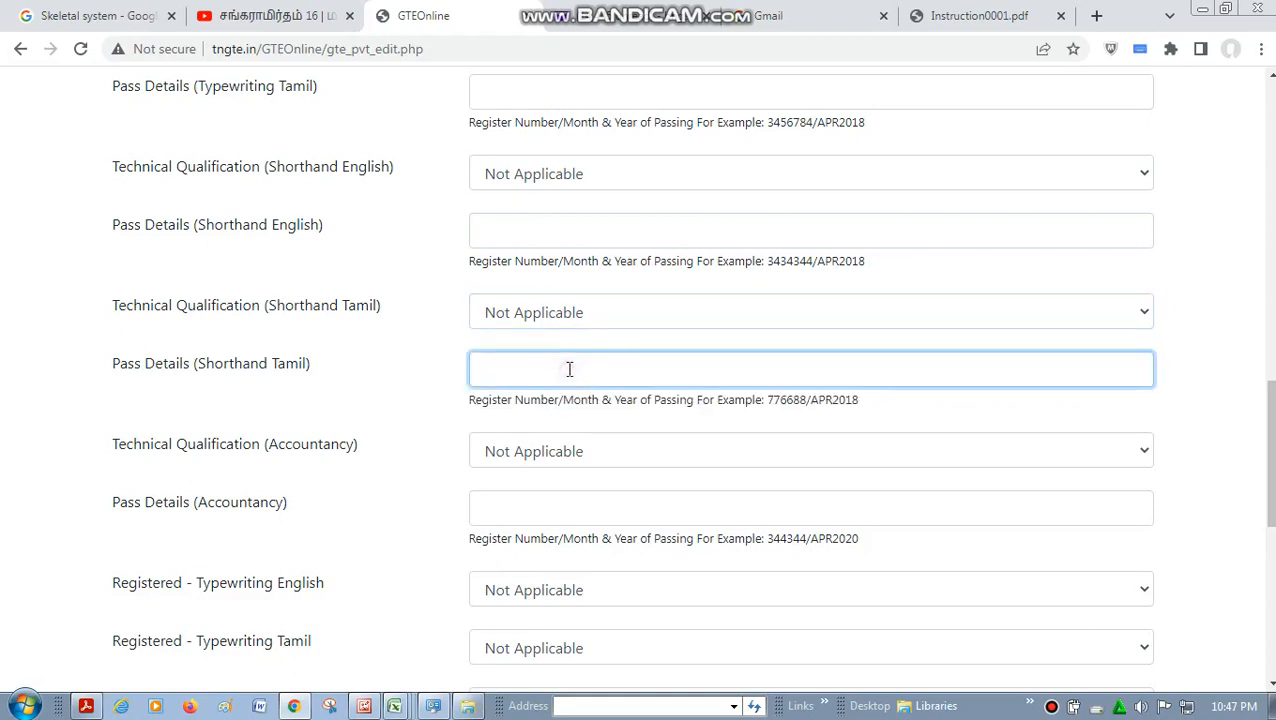
- Try Accountancy Junior as the Accountancy technical qualification, and reset it to Not Applicable with the pass details left empty
click(606, 455)
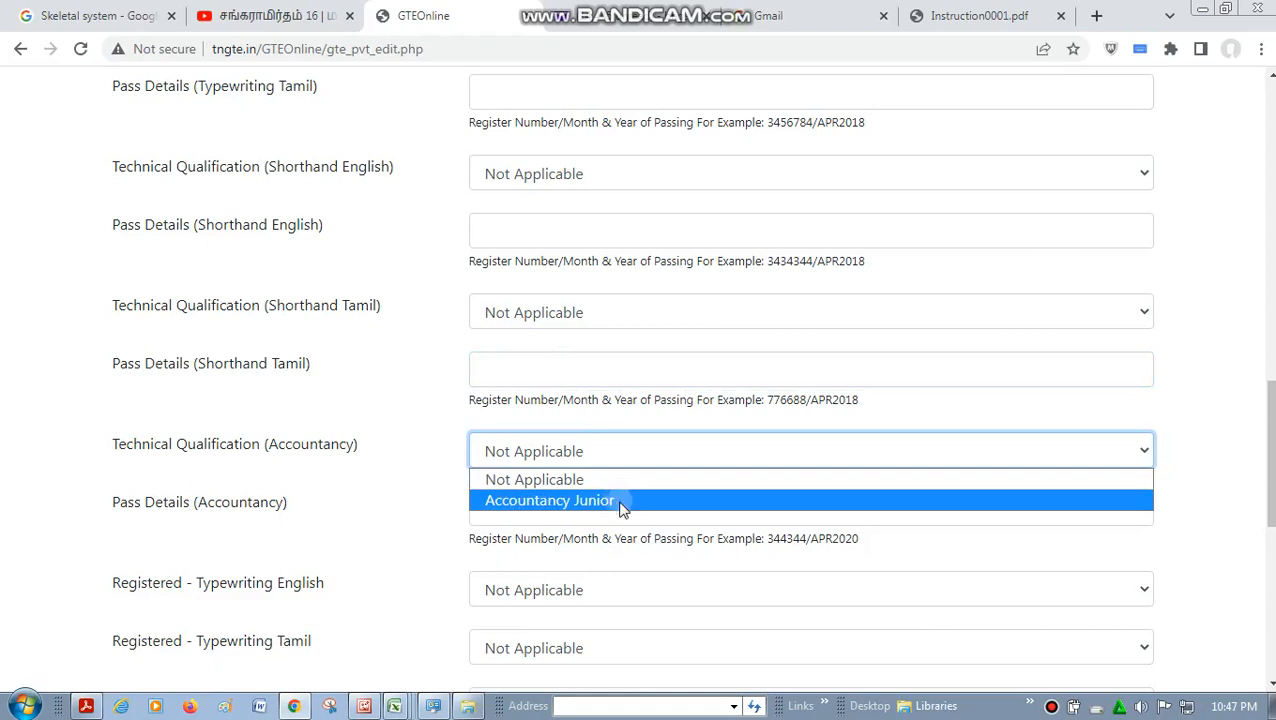
click(620, 502)
click(619, 456)
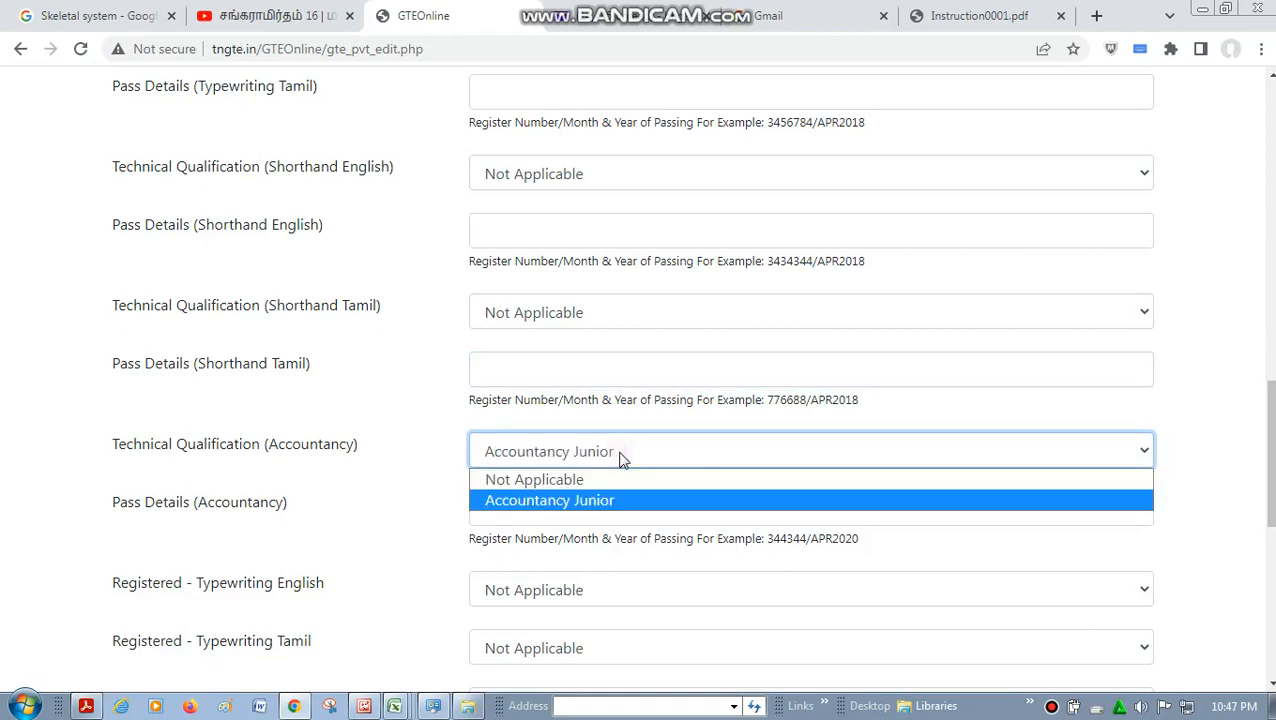
click(620, 481)
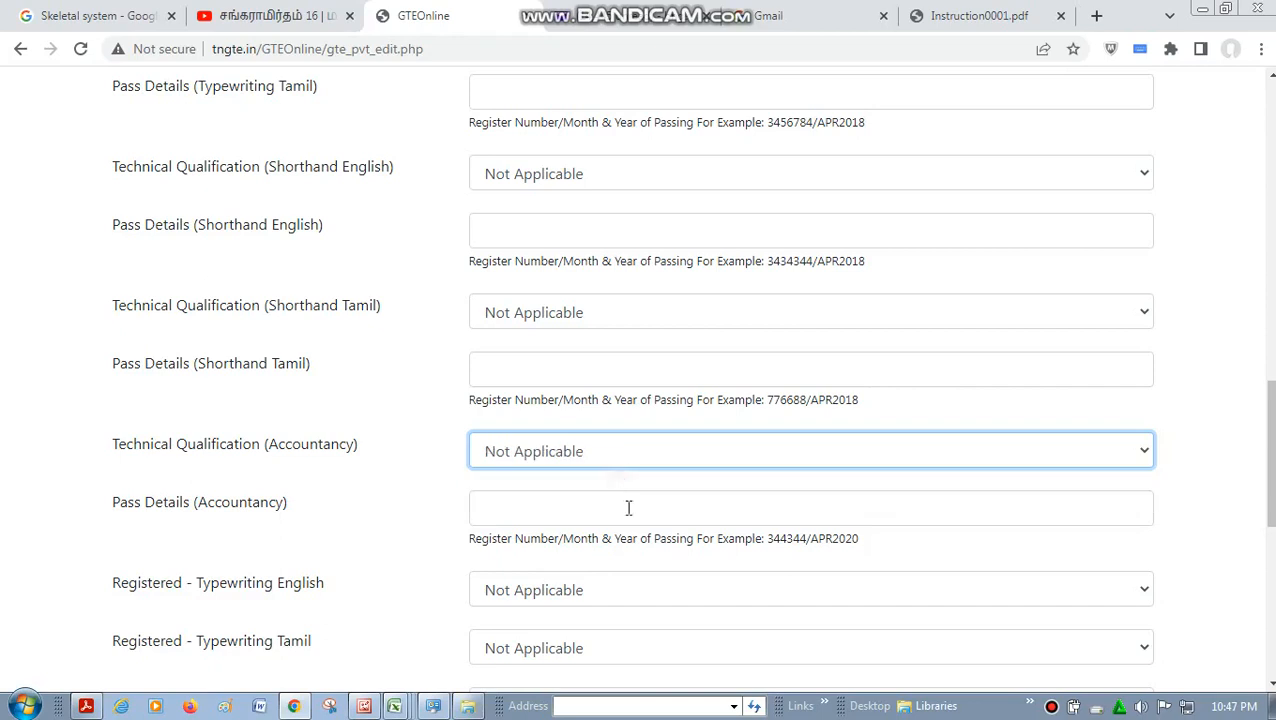
click(596, 500)
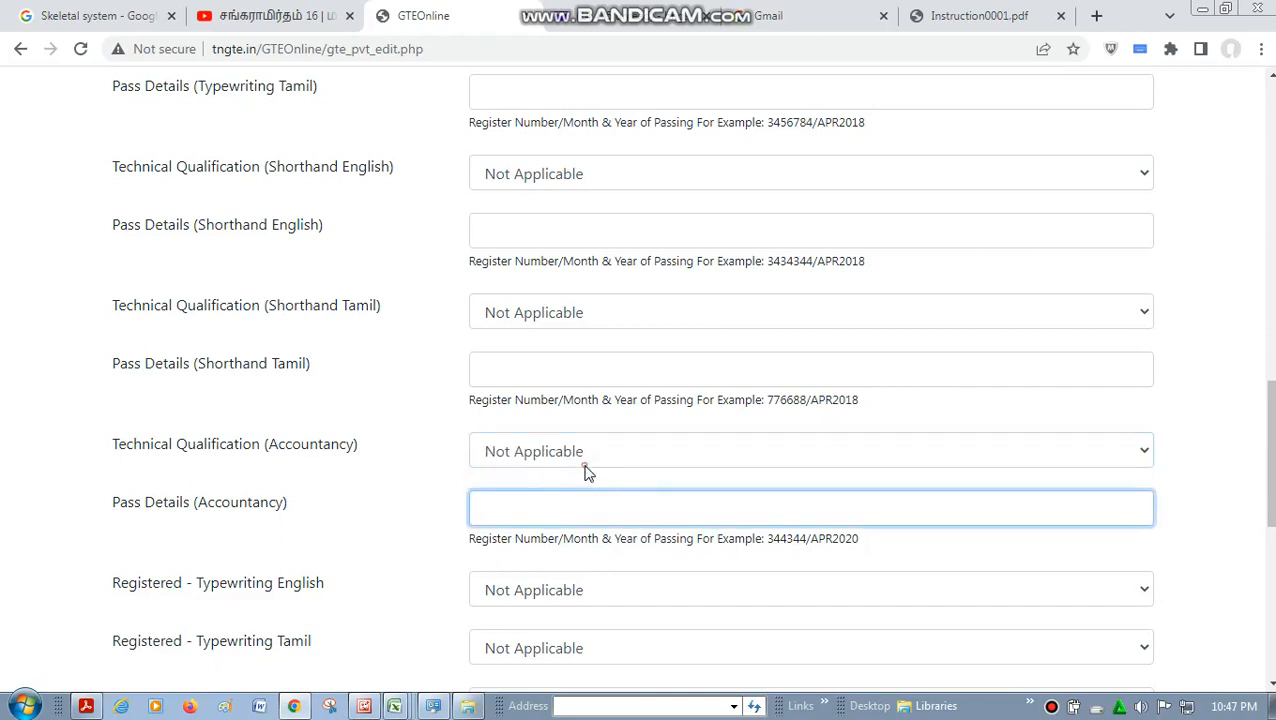
click(582, 462)
click(592, 500)
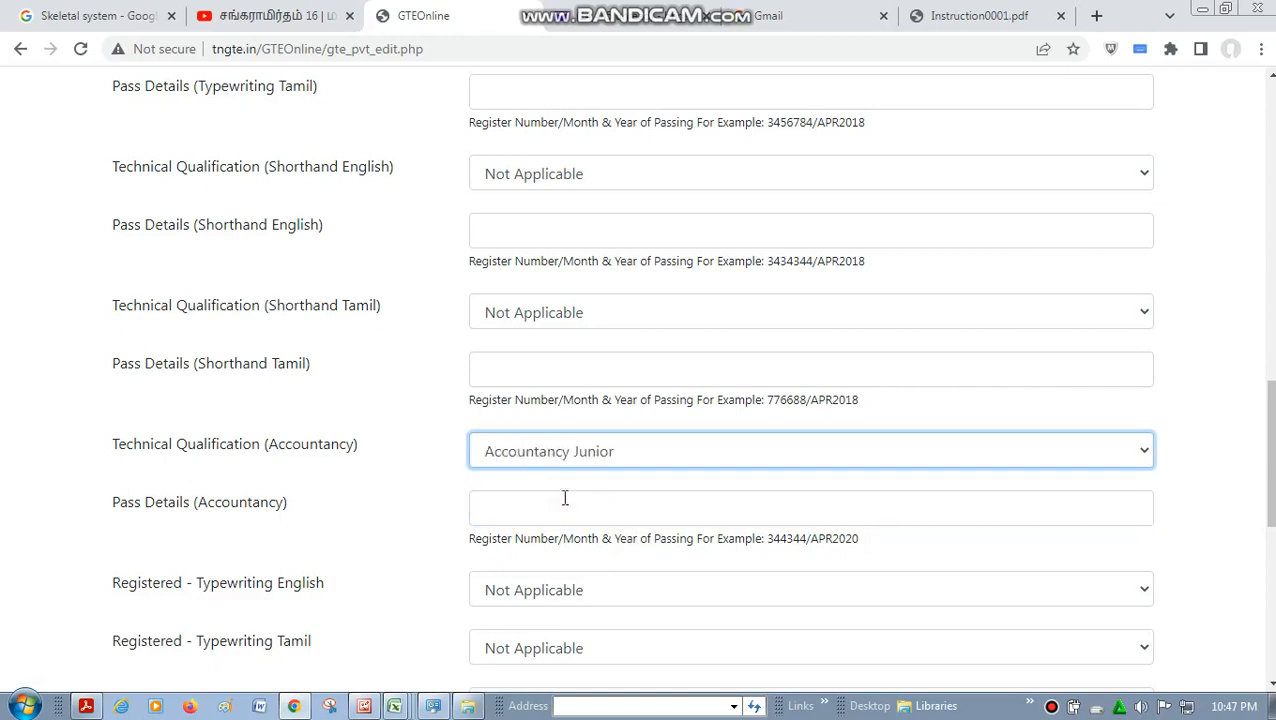
click(564, 498)
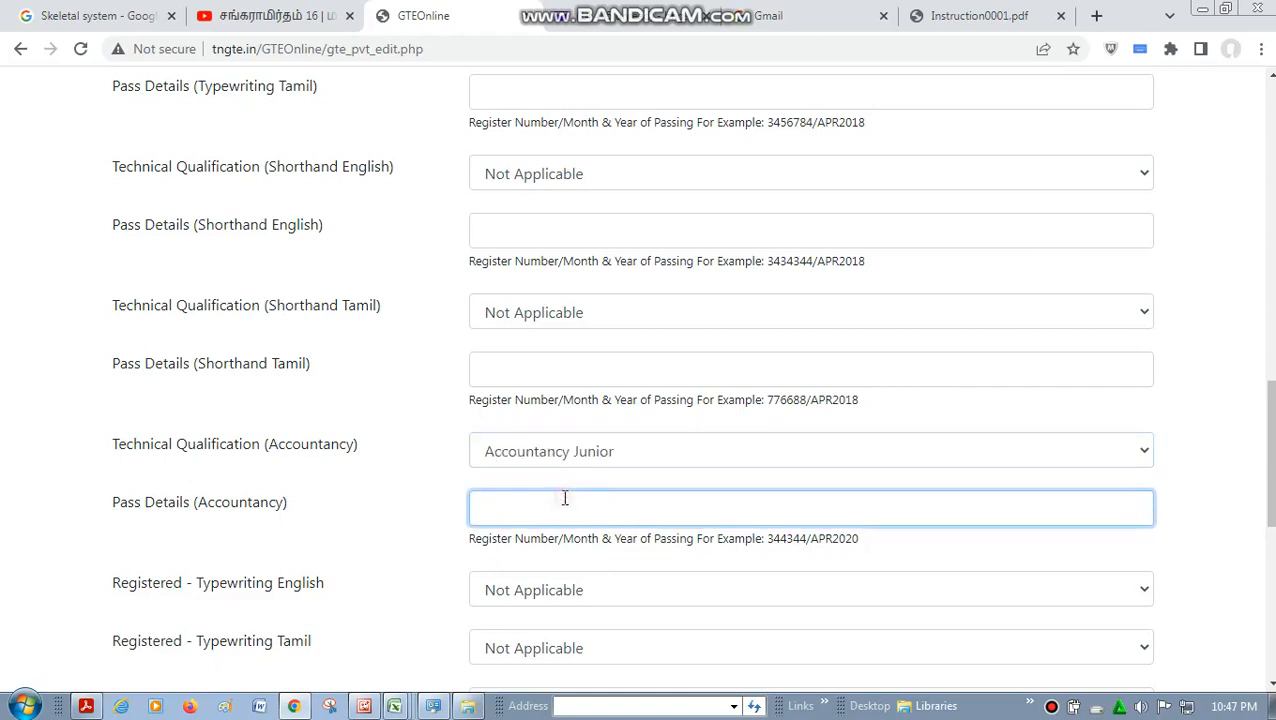
click(560, 462)
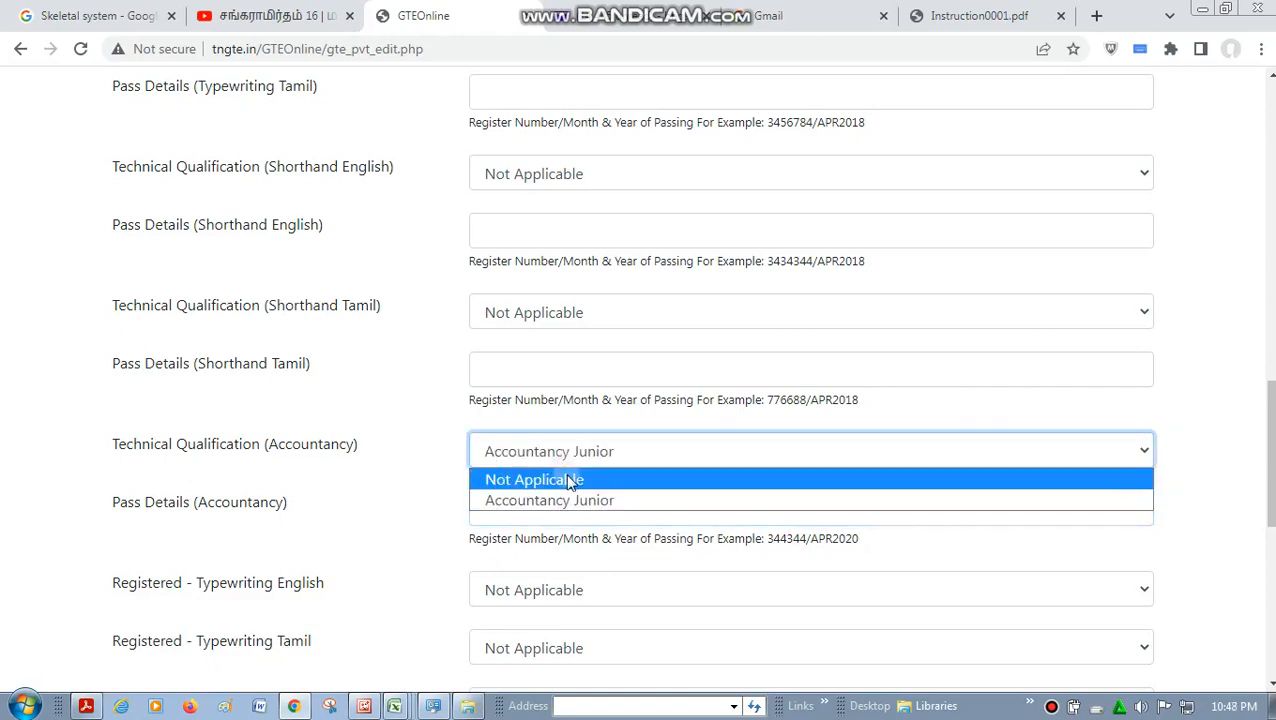
click(570, 481)
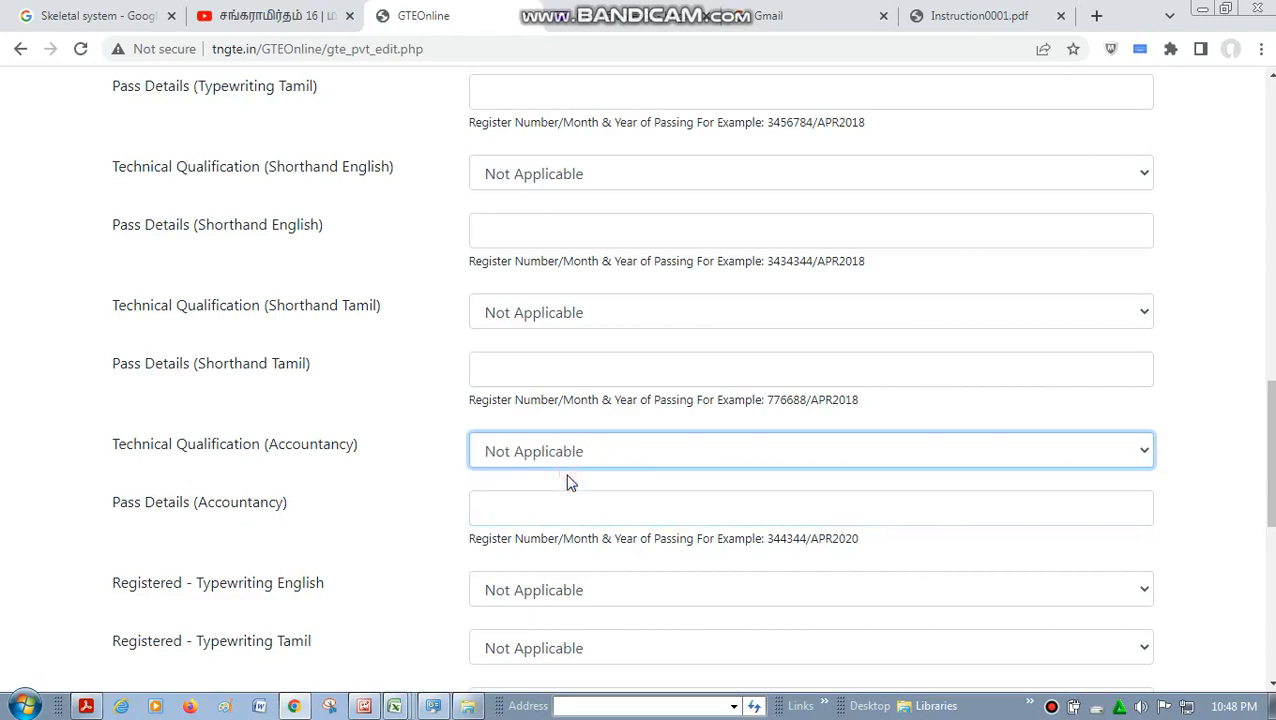
- Set the registered Typewriting English subject to Typewriting English Junior, and keep registered Typewriting Tamil as Not Applicable
click(1270, 685)
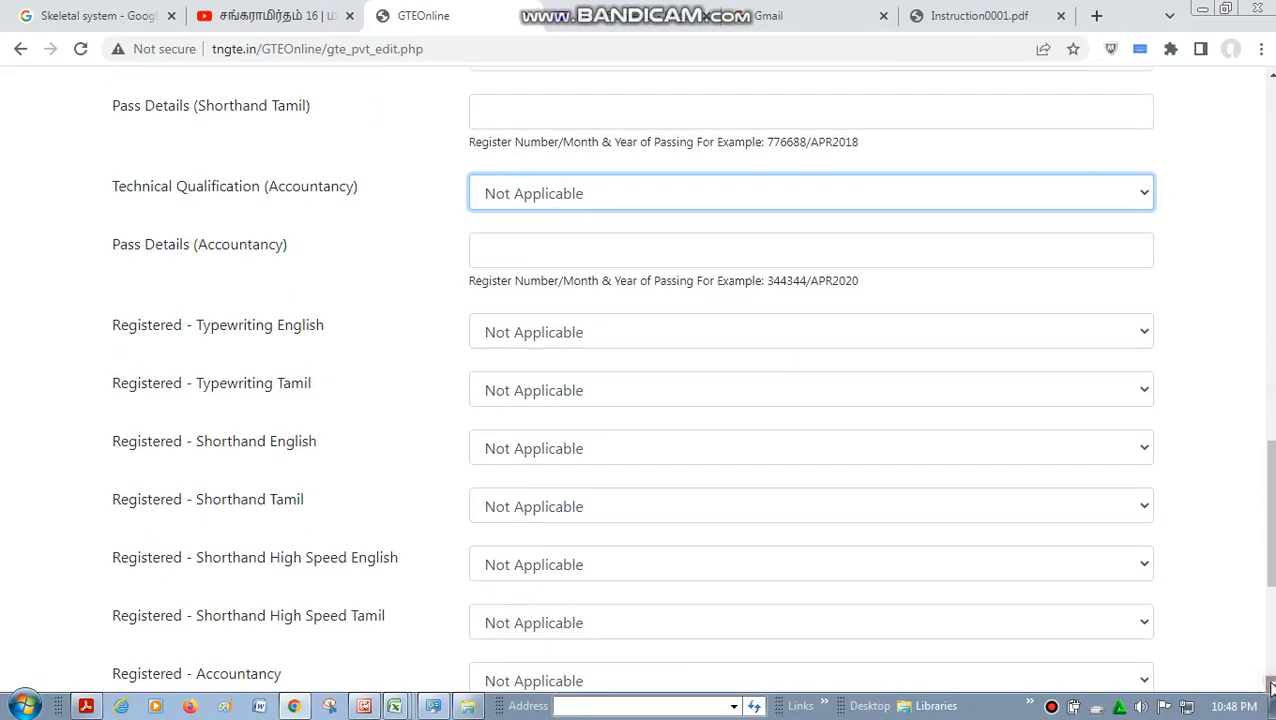
click(1271, 687)
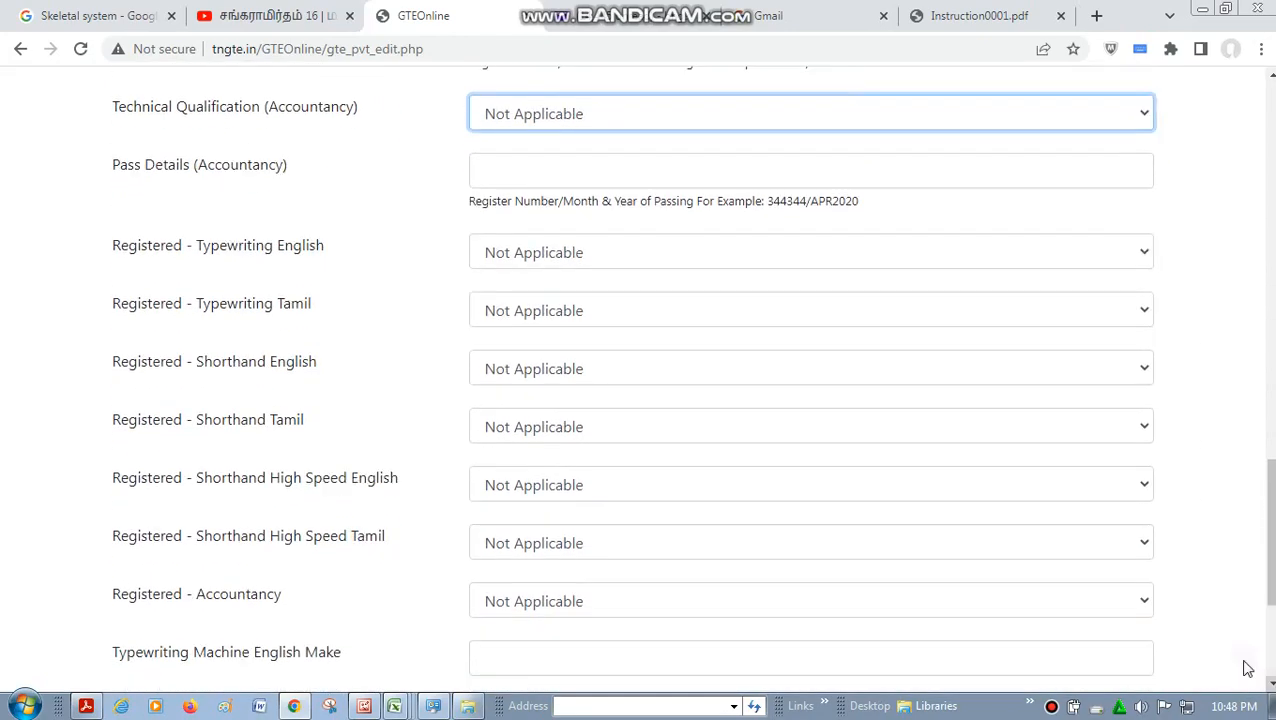
click(657, 257)
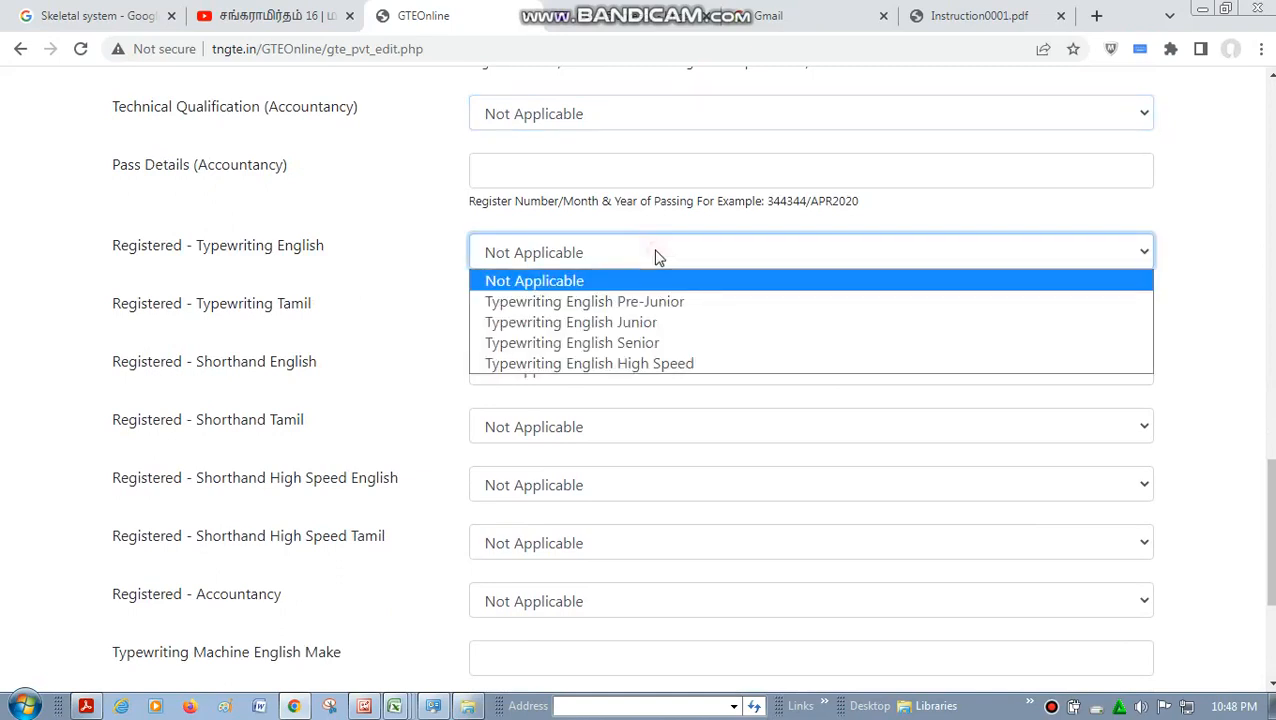
click(685, 324)
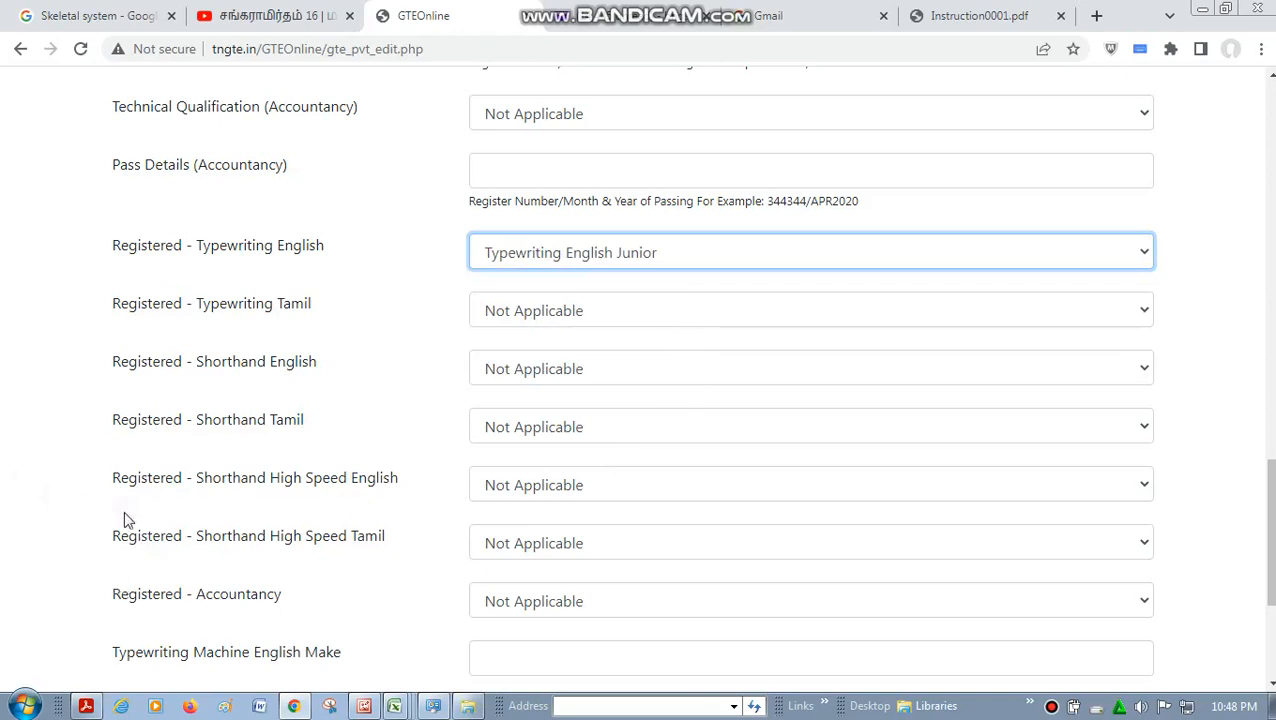
click(570, 314)
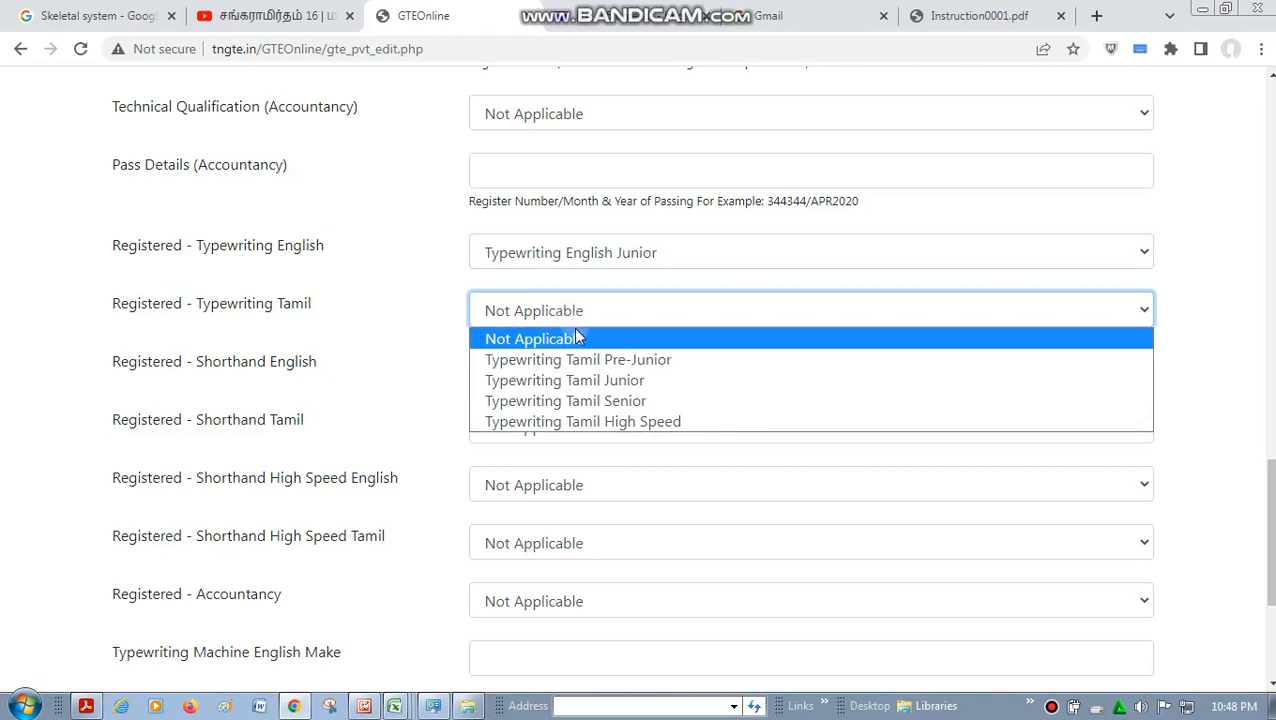
click(577, 338)
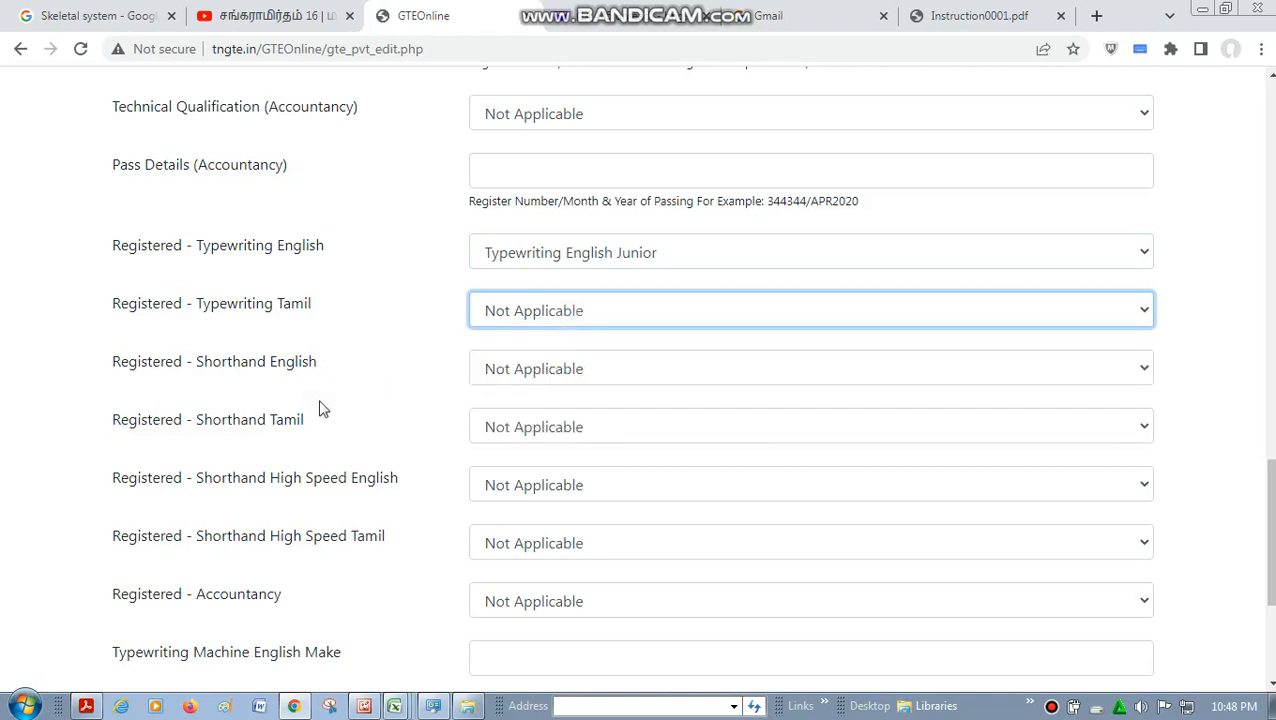
- Try Shorthand English Junior and Senior as the registered Shorthand English subject, and reset it to Not Applicable
click(556, 378)
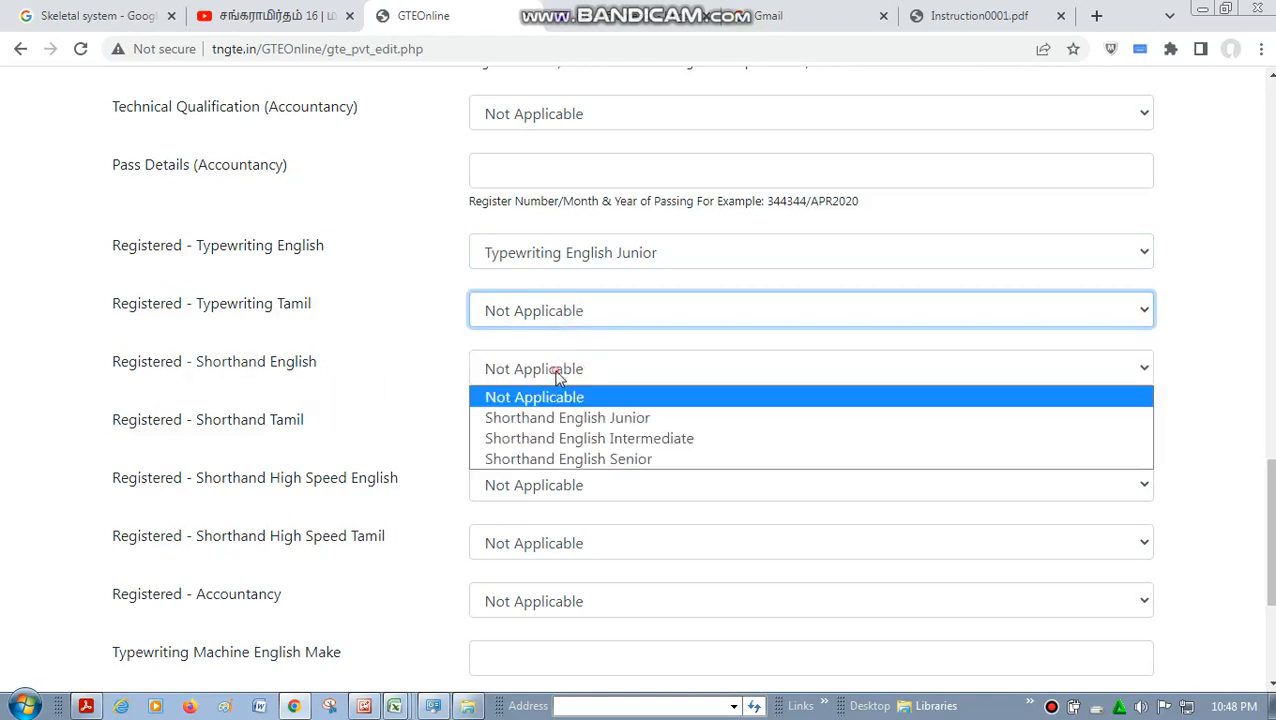
click(641, 421)
click(648, 372)
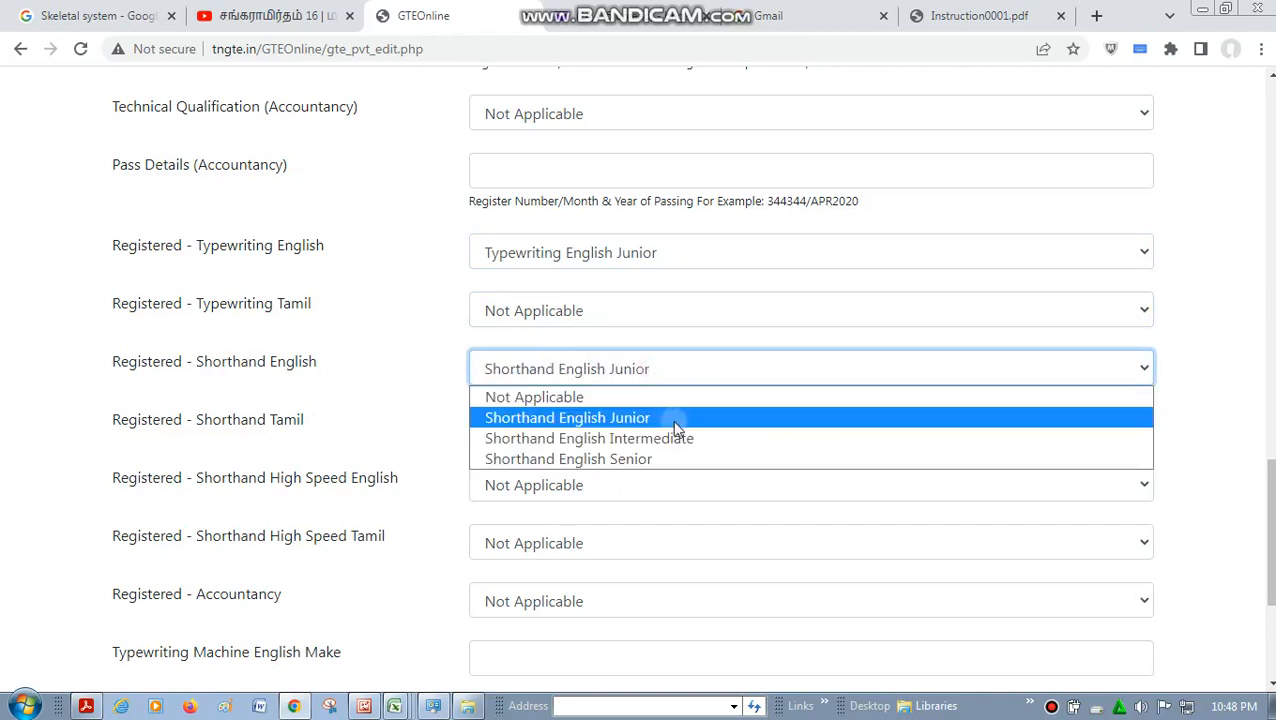
click(678, 459)
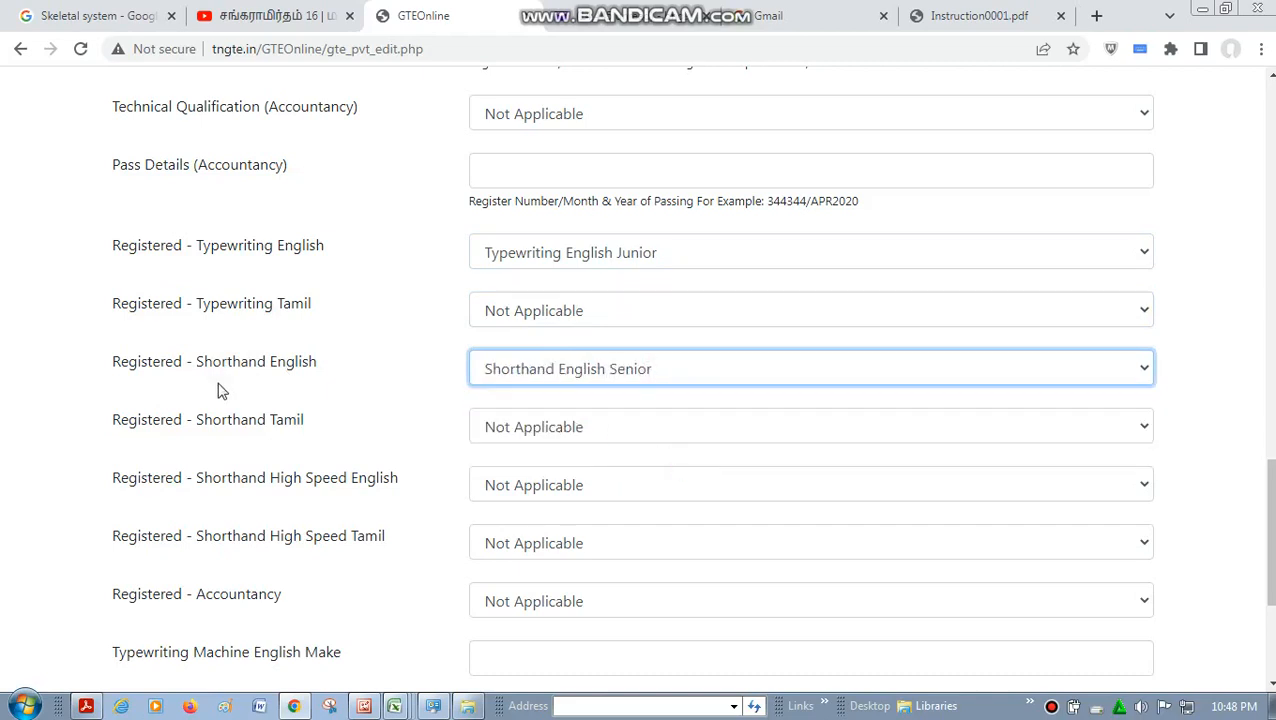
drag(126, 368, 282, 404)
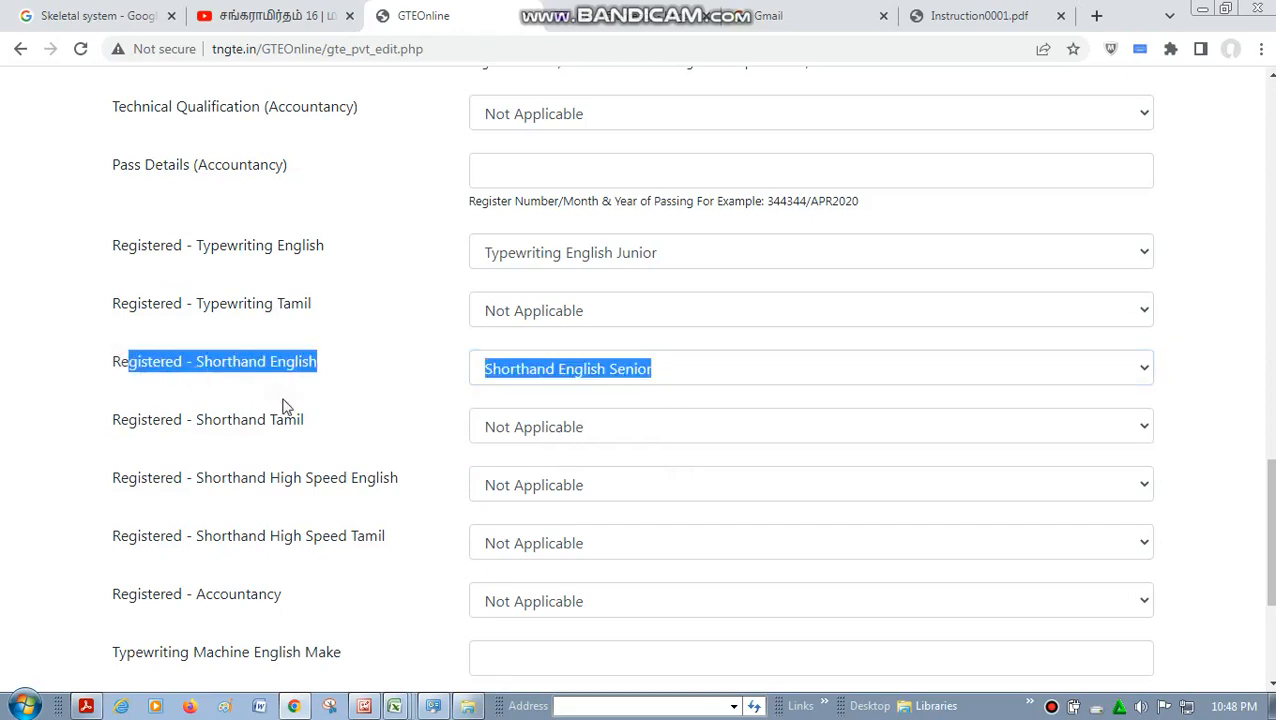
click(677, 371)
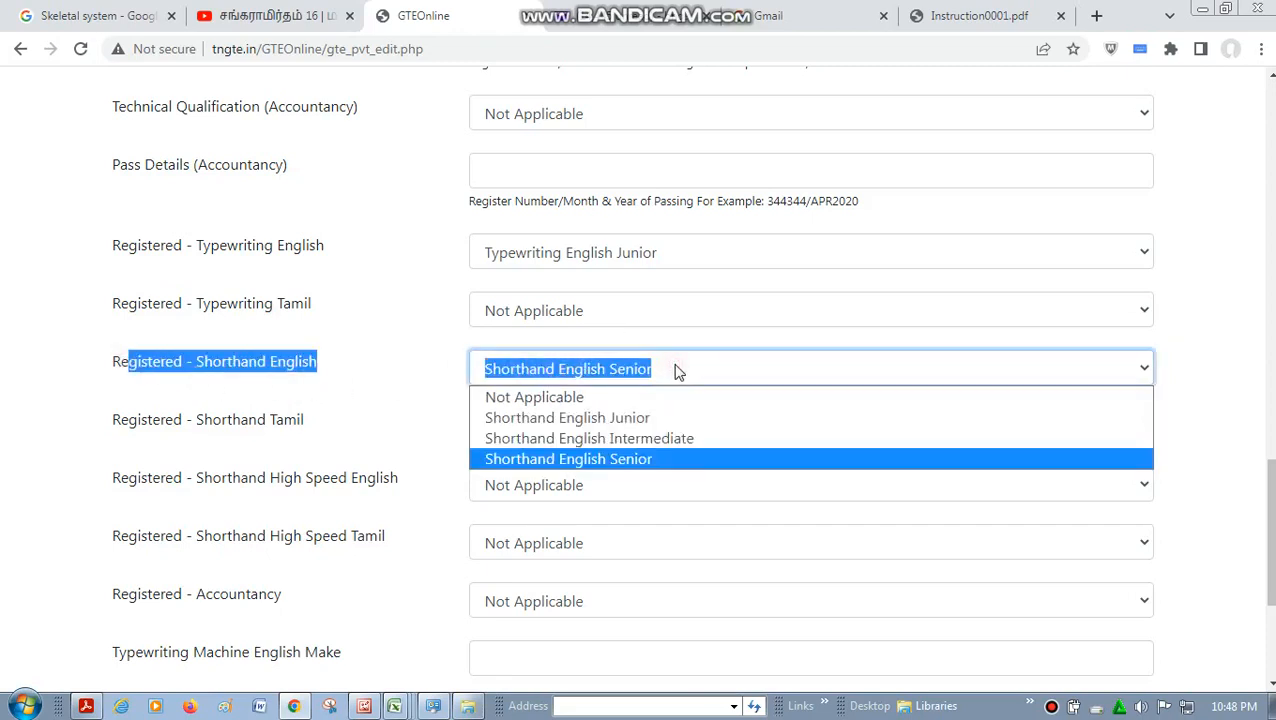
click(580, 397)
click(502, 378)
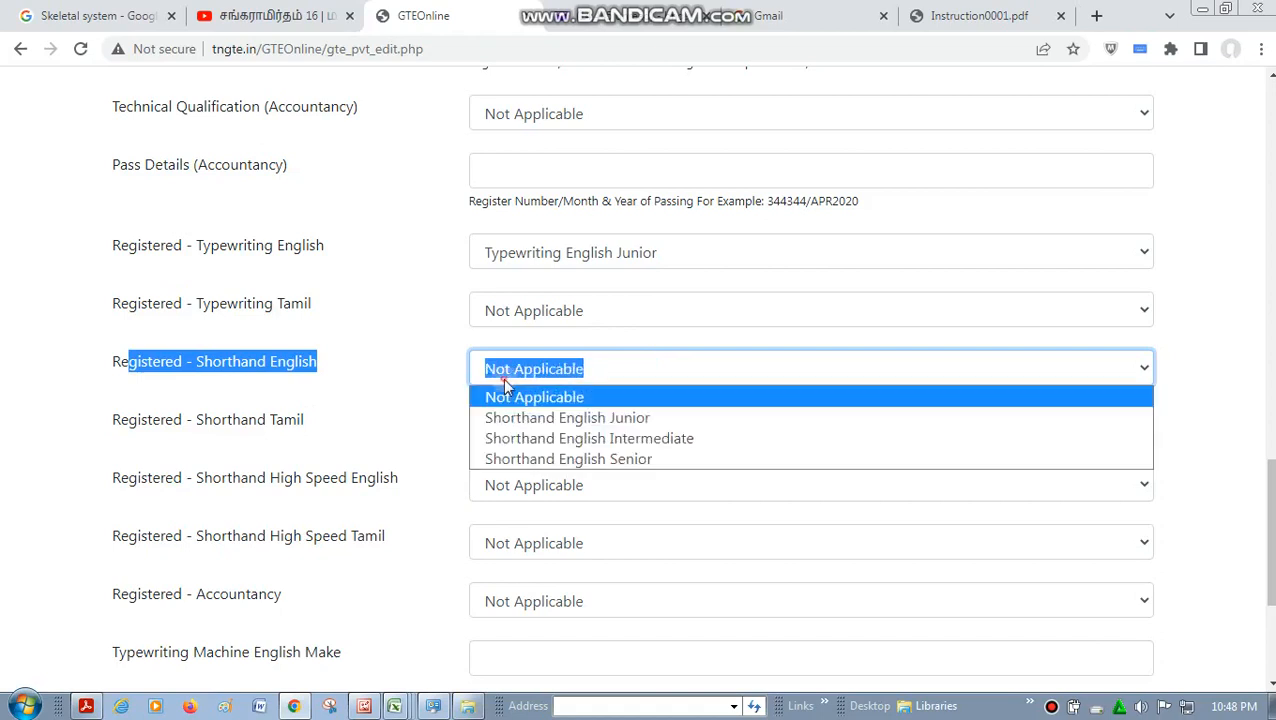
click(386, 365)
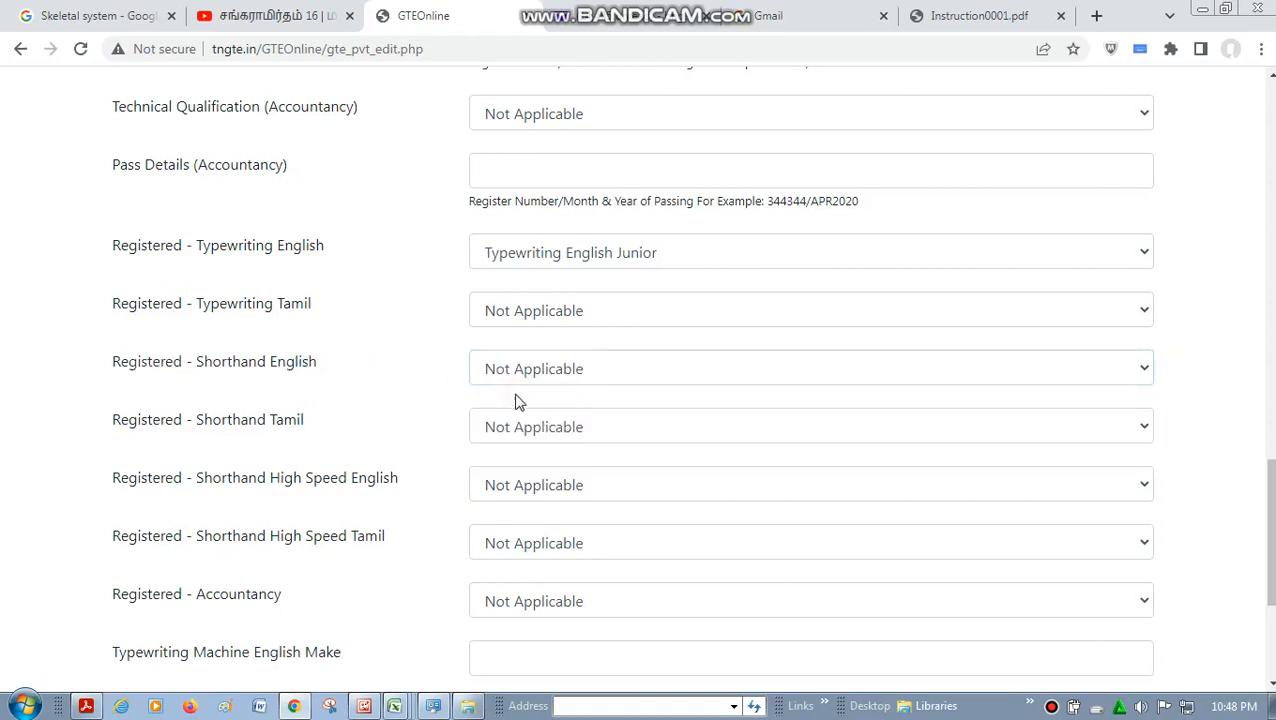
- Set registered Shorthand Tamil, Shorthand High Speed English, Shorthand High Speed Tamil and Accountancy to Not Applicable
click(580, 437)
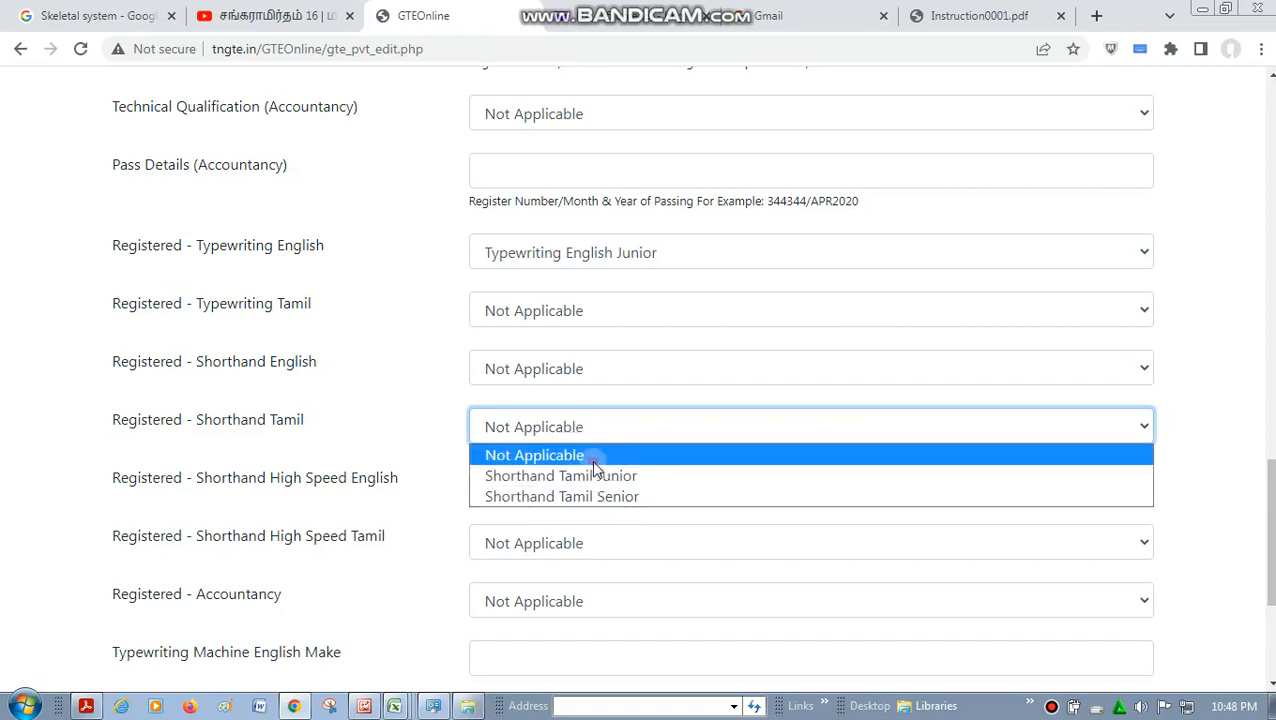
click(594, 460)
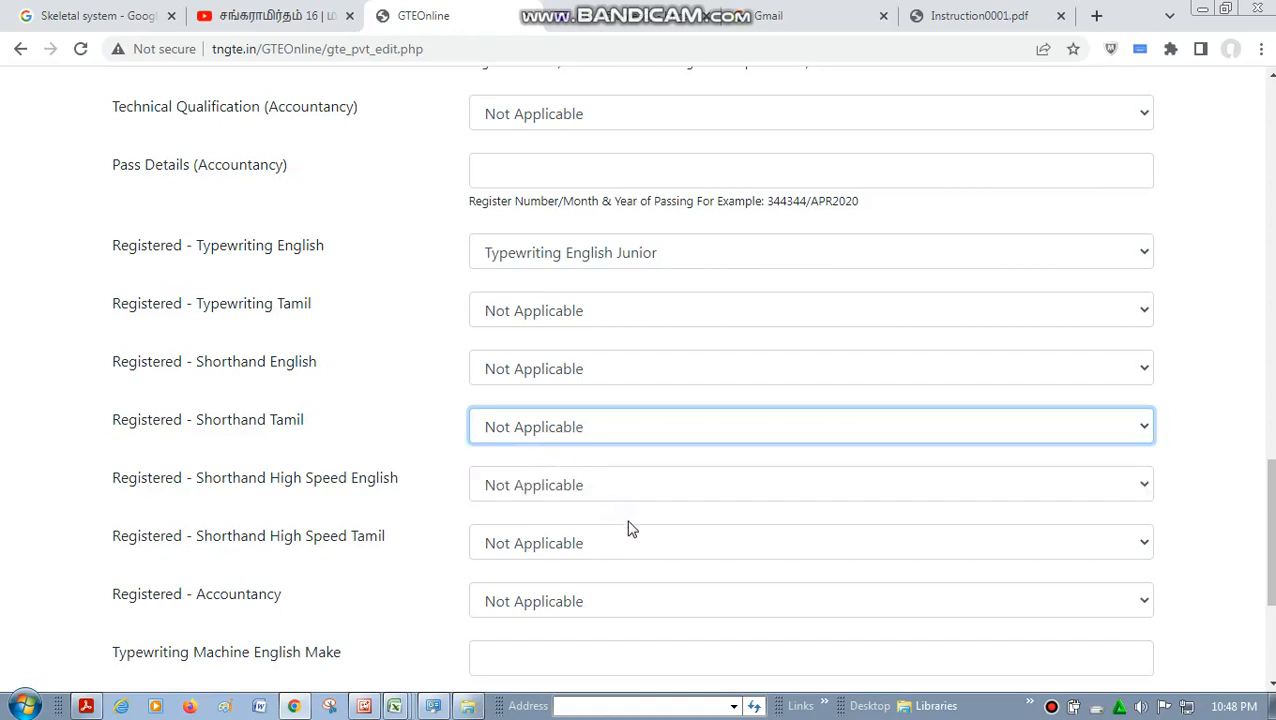
click(621, 492)
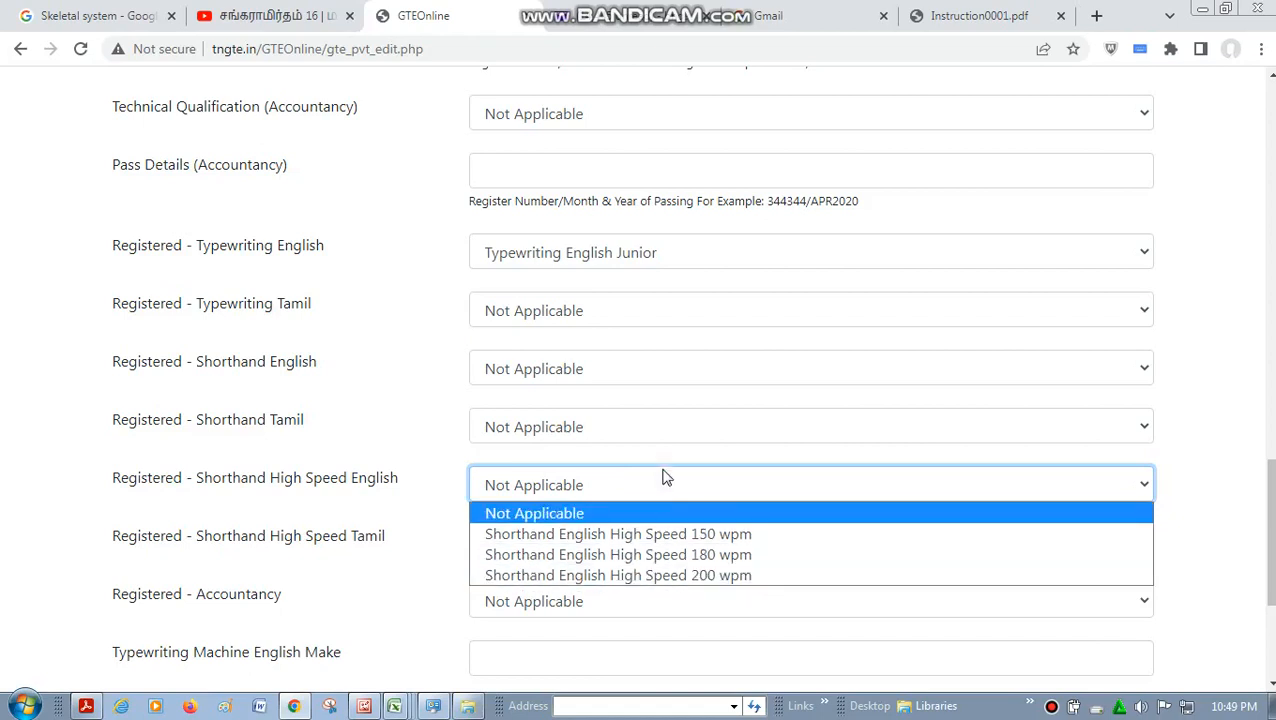
click(587, 515)
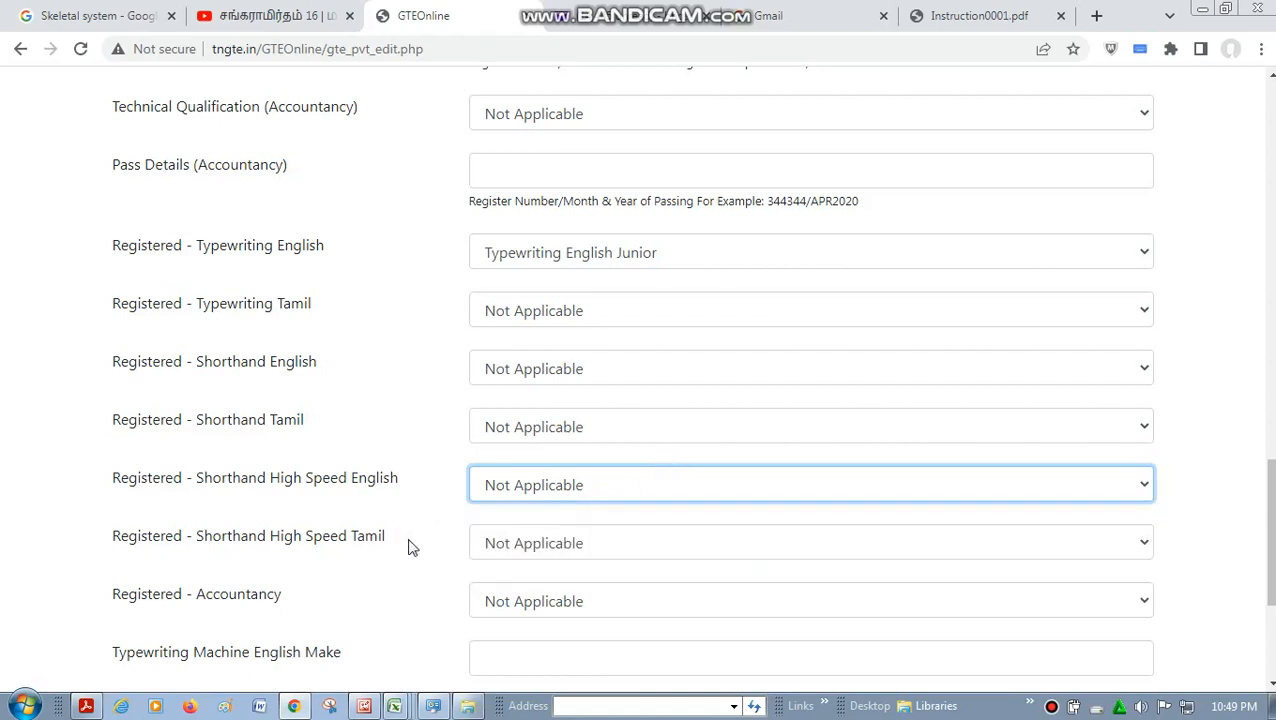
click(545, 546)
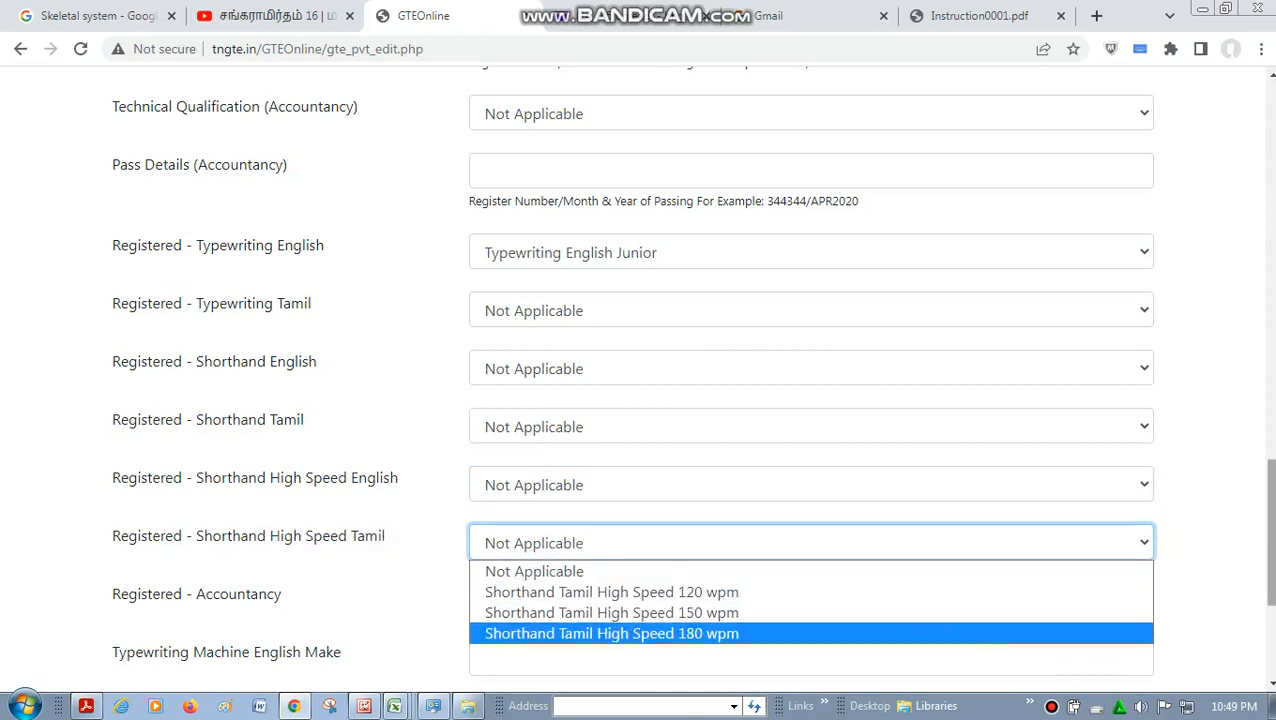
drag(1271, 532, 1271, 592)
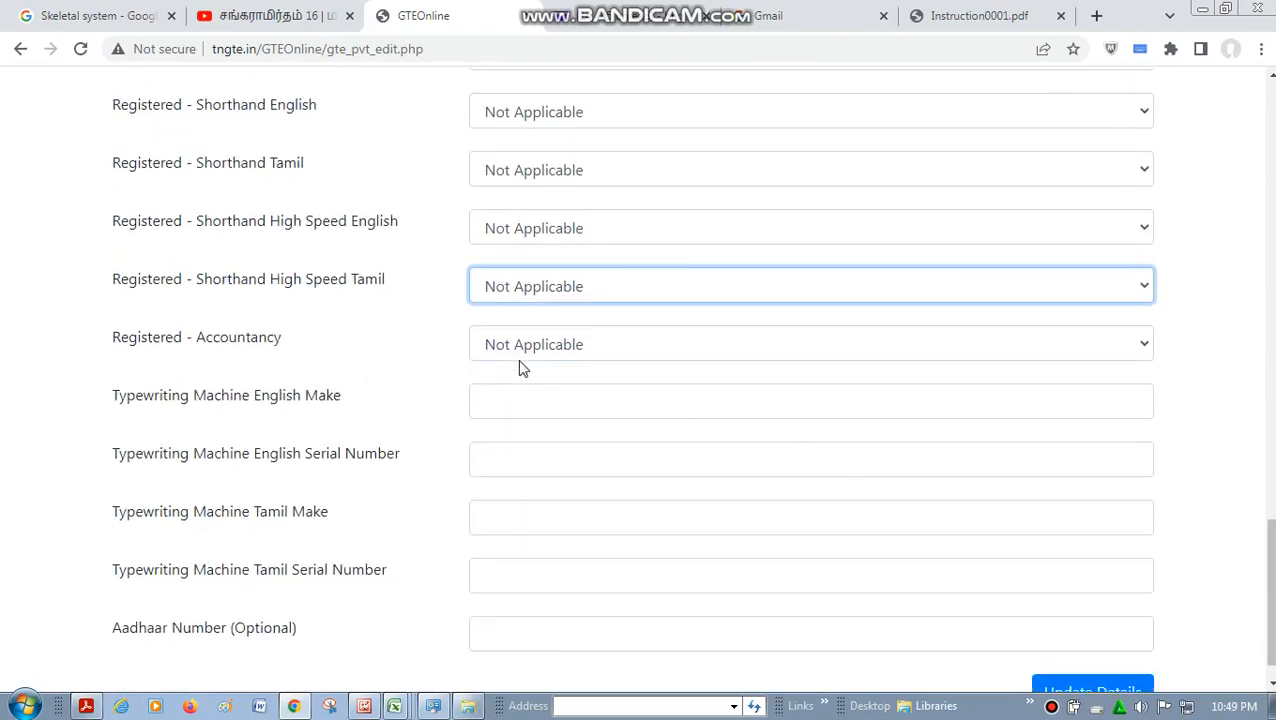
click(562, 356)
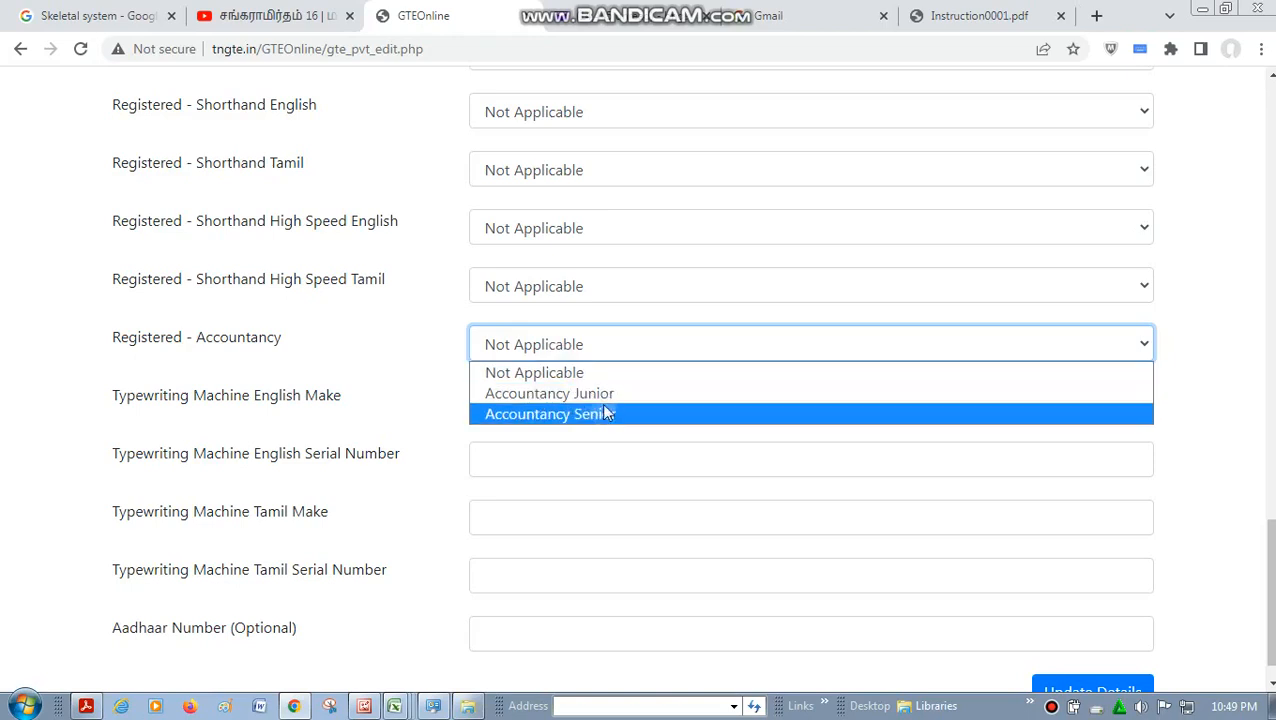
click(592, 374)
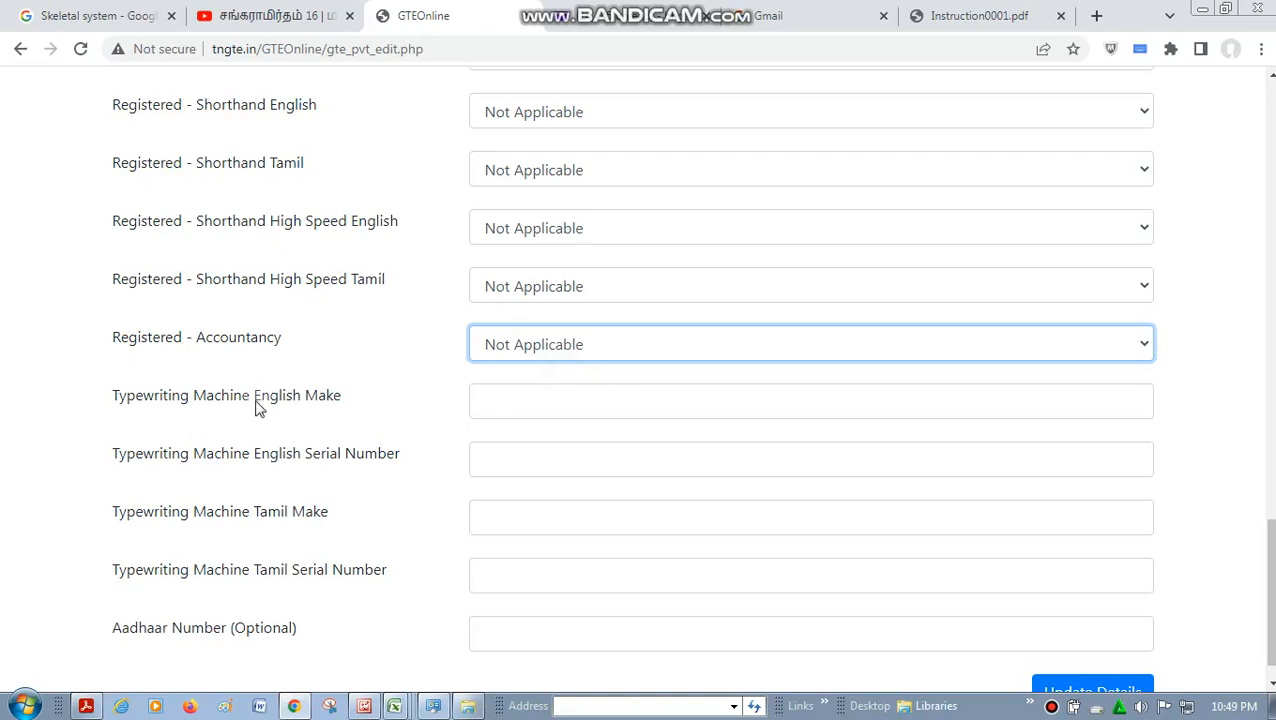
- Enter Godrej as the make of the English typewriting machine
click(493, 407)
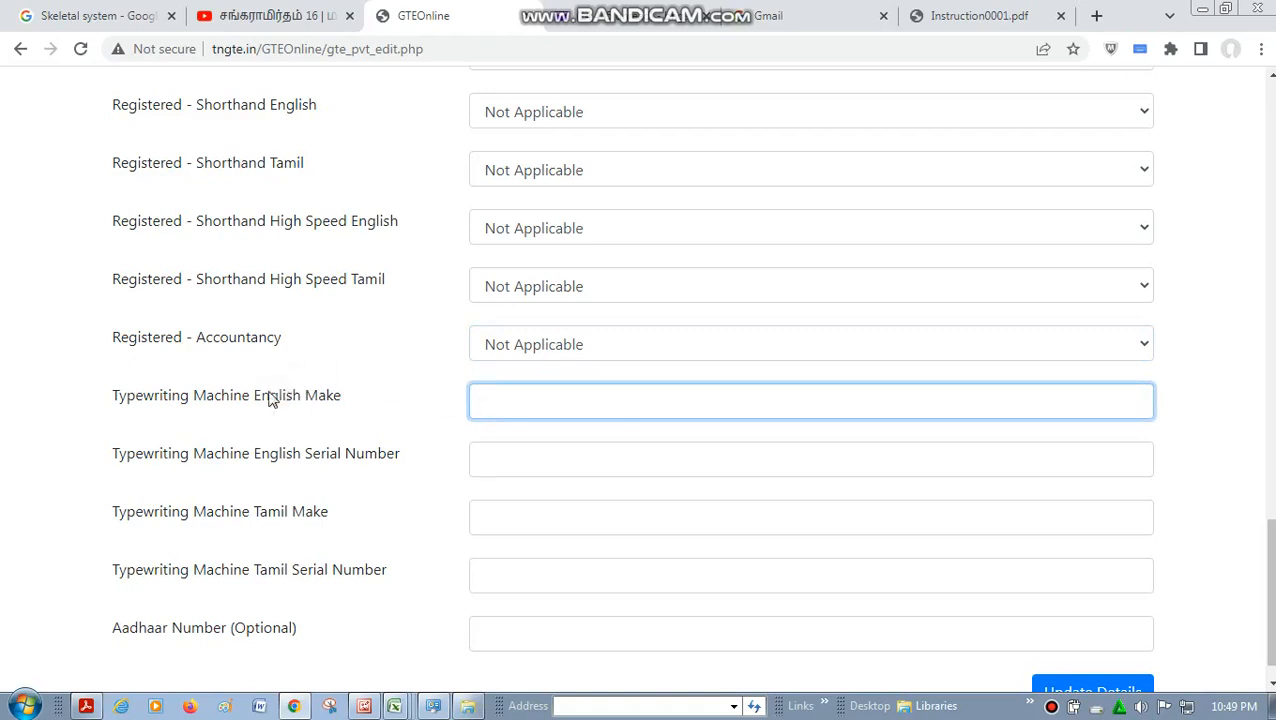
drag(198, 390, 372, 415)
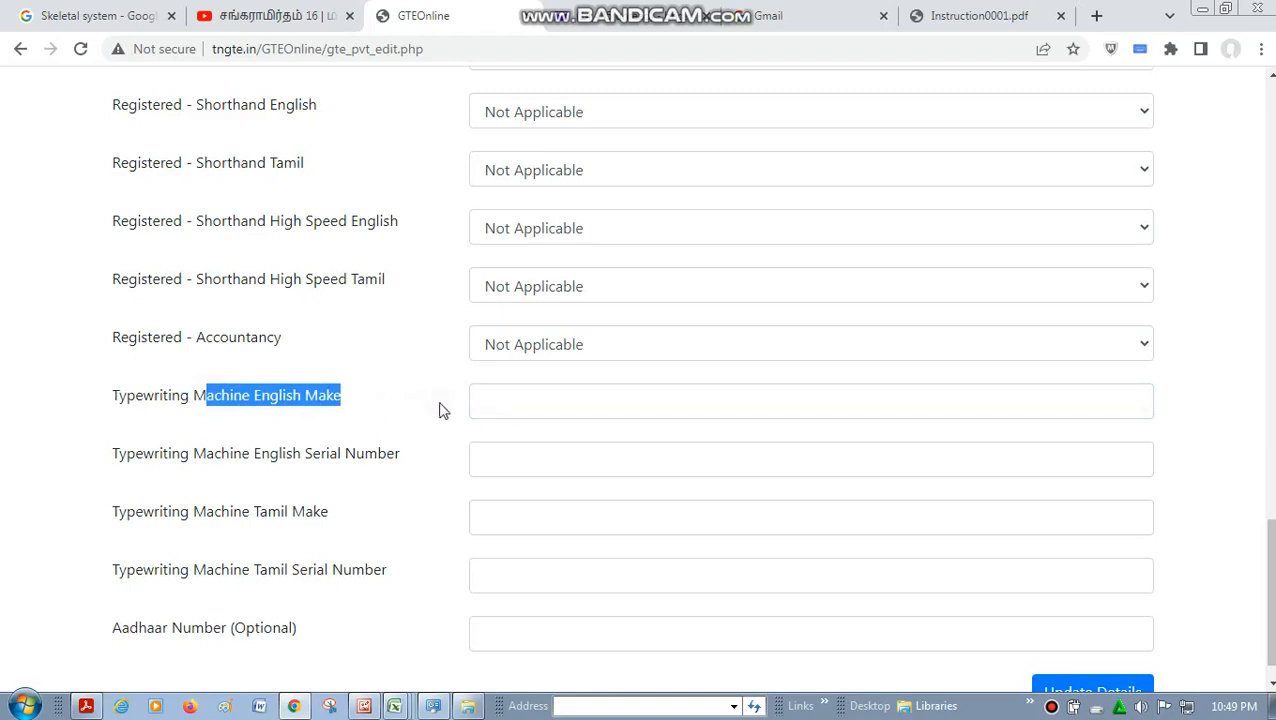
click(497, 404)
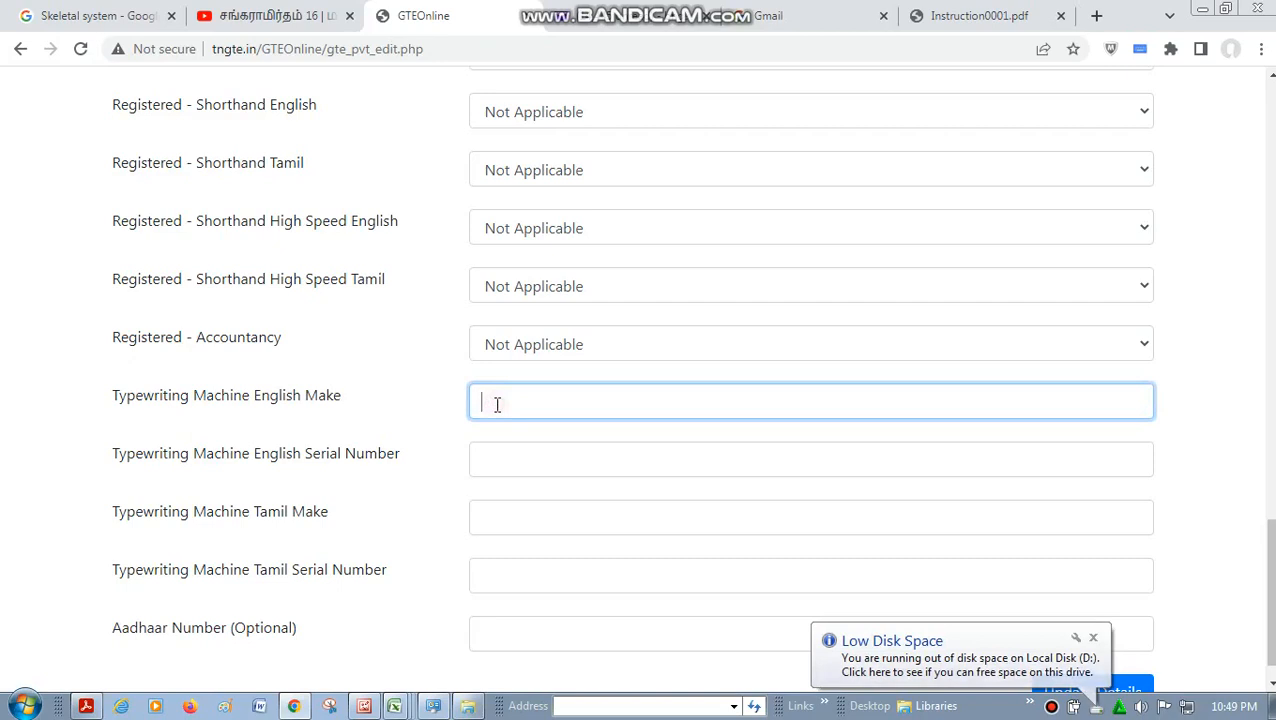
text(G)
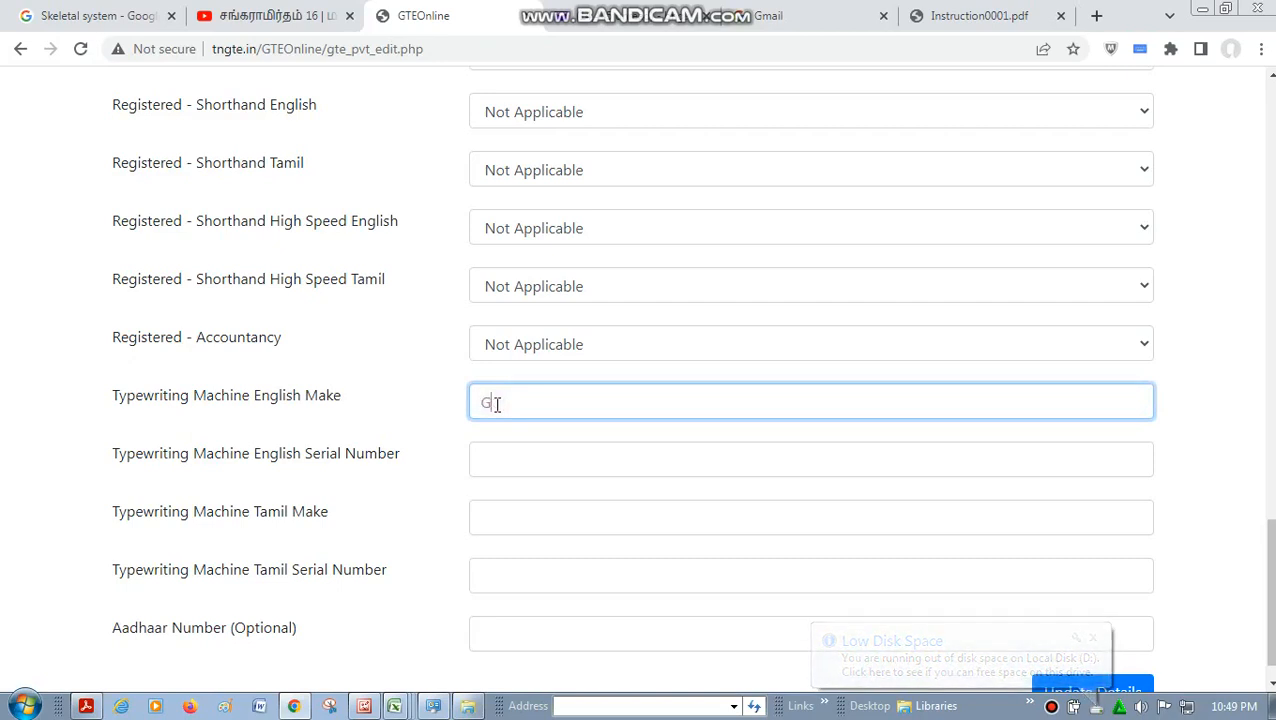
text(odrej)
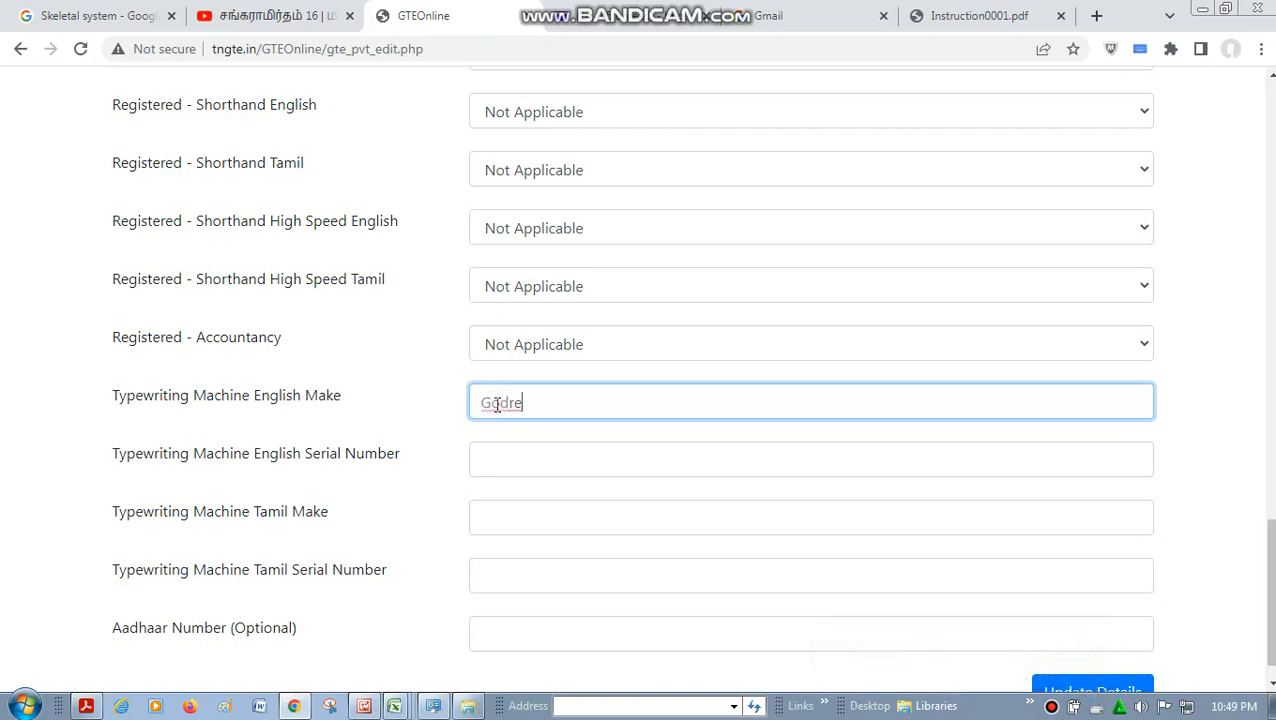